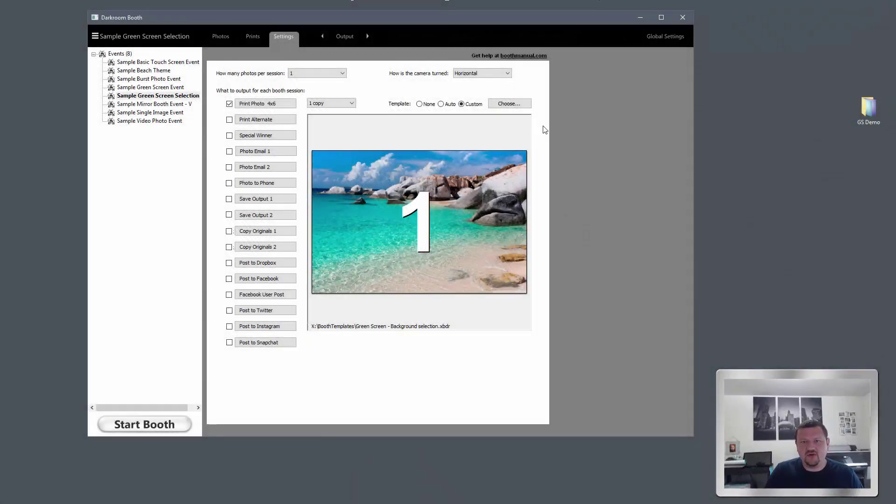
Step: Create a new event named 'GS Demo' so it opens for configuration
click(112, 37)
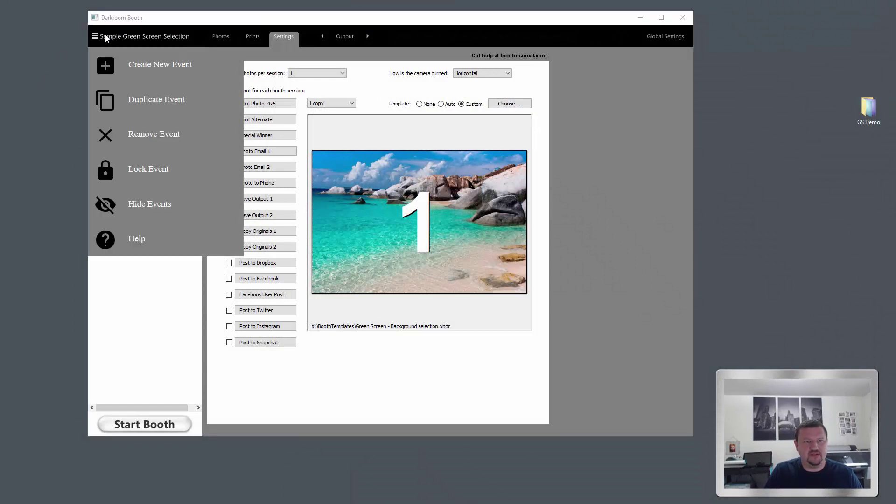
click(178, 64)
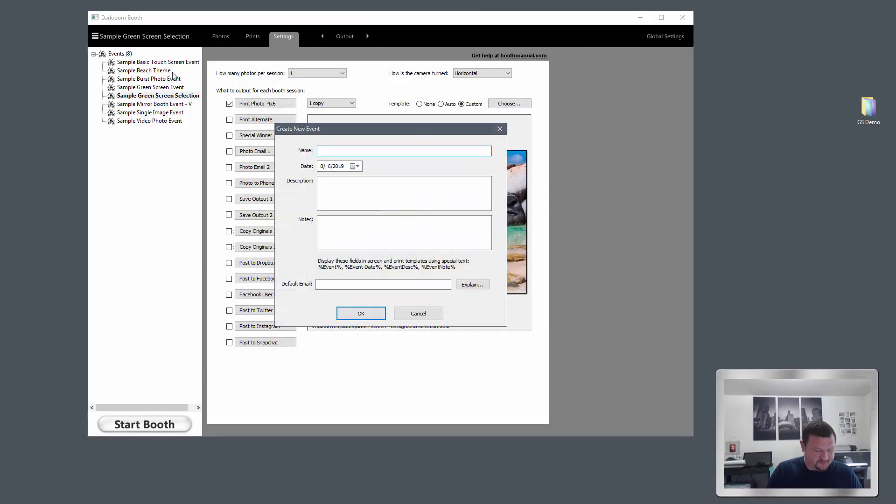
text(GS)
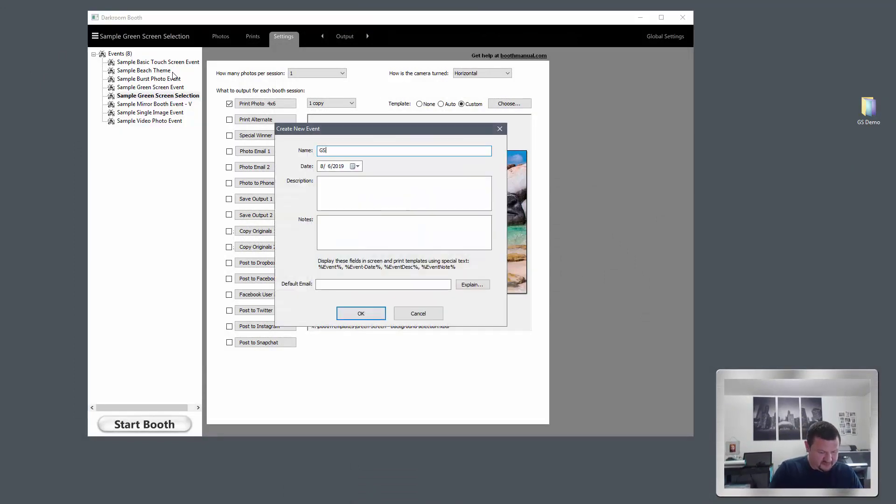
text( Demo)
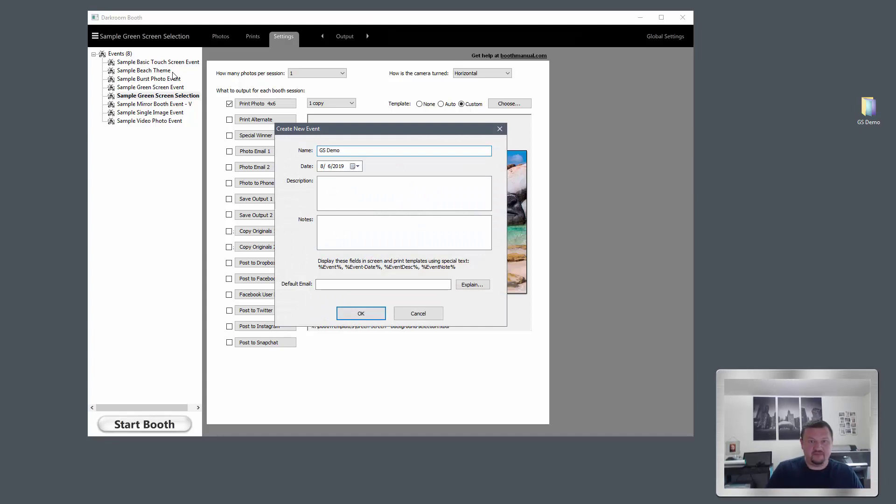
click(367, 313)
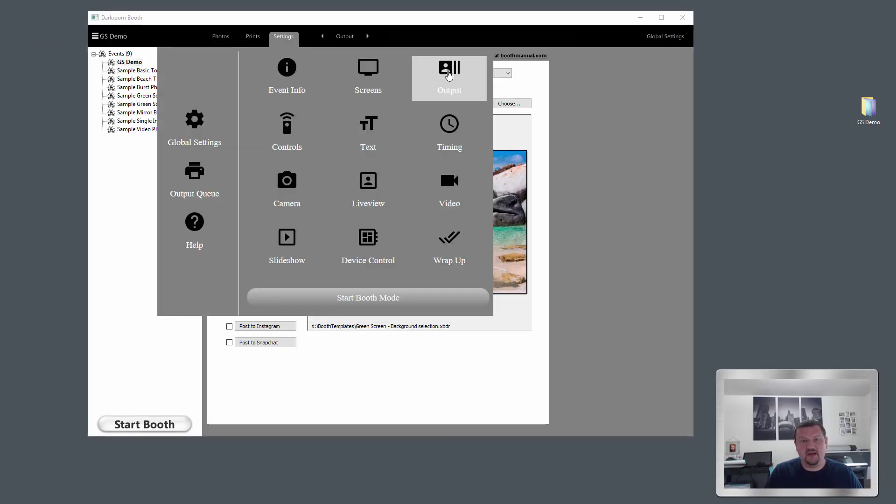
Step: Go to the event's Screens settings and start a new screen template
click(436, 82)
click(367, 36)
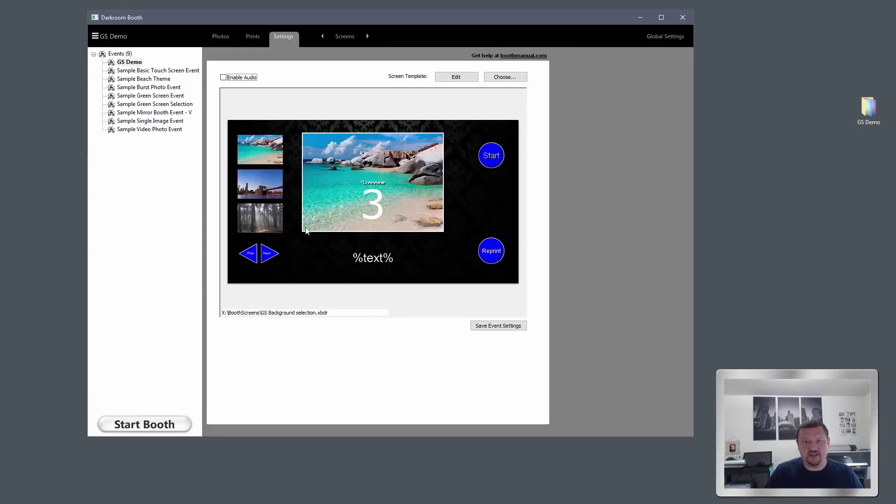
click(513, 79)
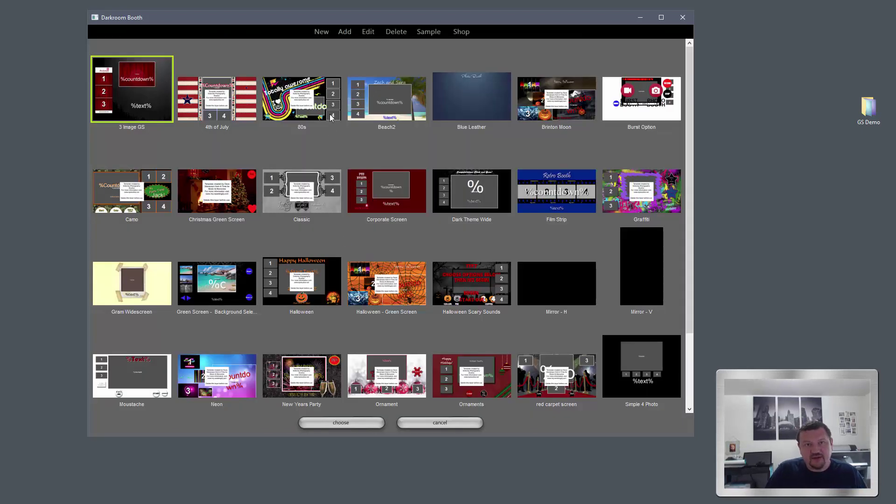
click(322, 32)
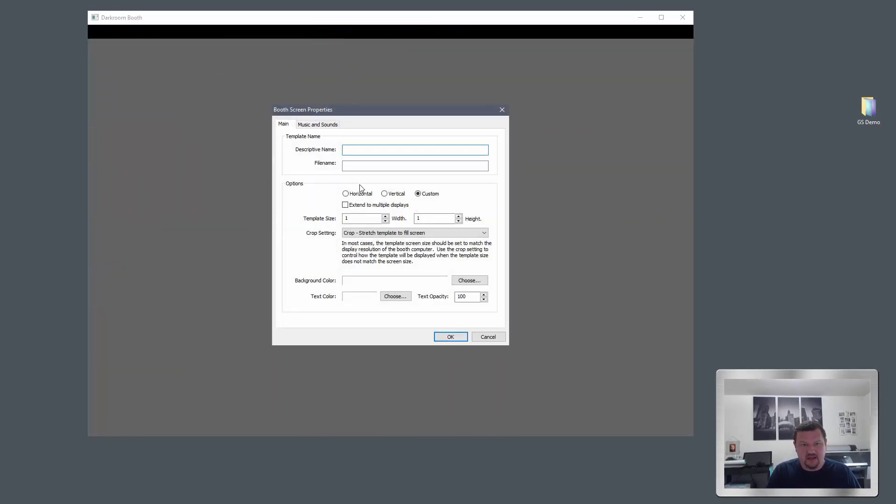
Step: Make the template horizontal, 1920 x 1080 - FHD, named 'GS Demo Screen'
click(347, 194)
click(453, 219)
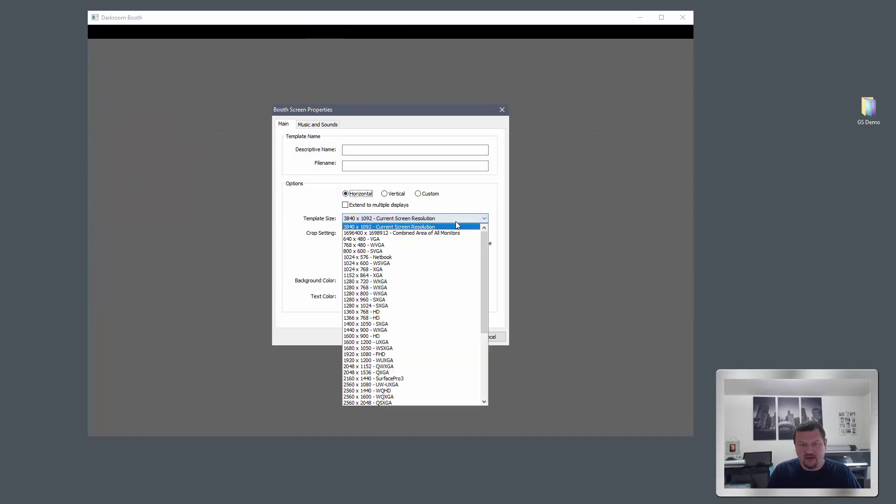
drag(485, 264, 478, 316)
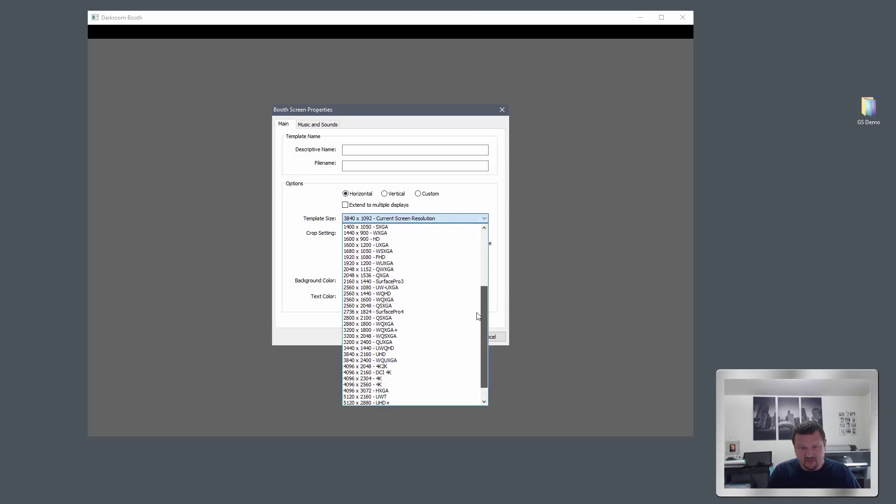
click(362, 257)
click(365, 150)
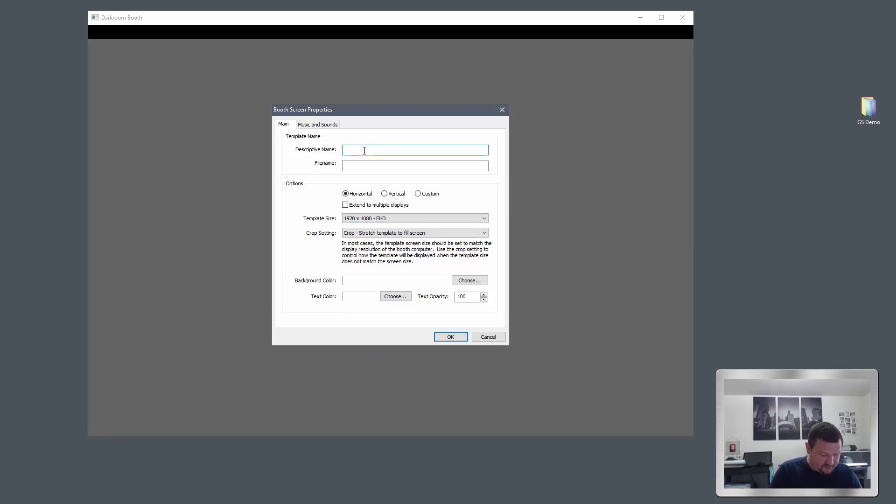
text(GS Demo Screen)
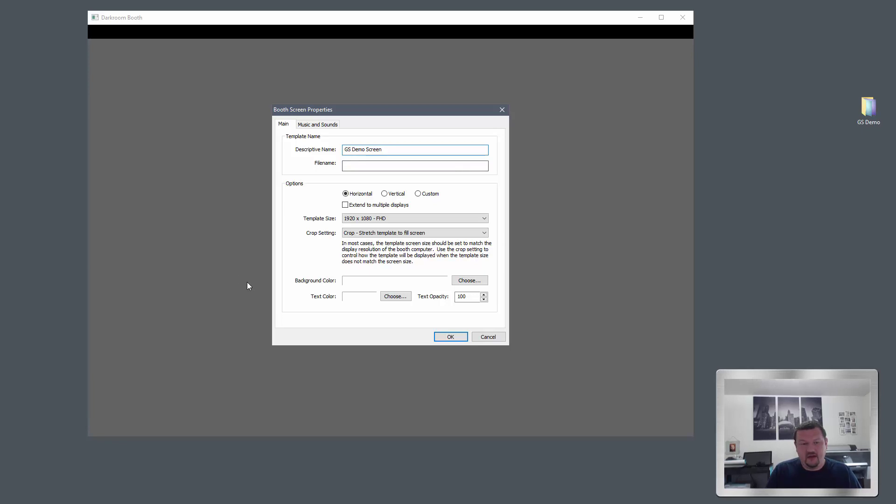
click(452, 339)
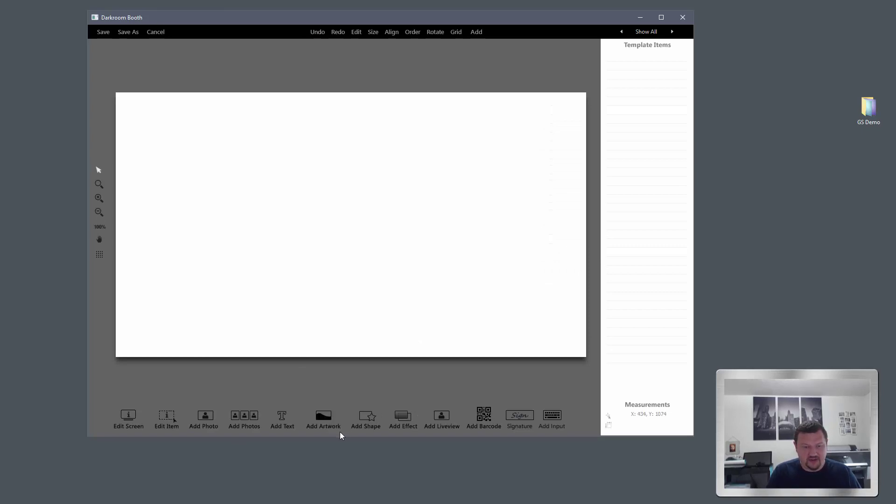
Step: Add a Graphic List artwork and name its list 'Background'
click(322, 415)
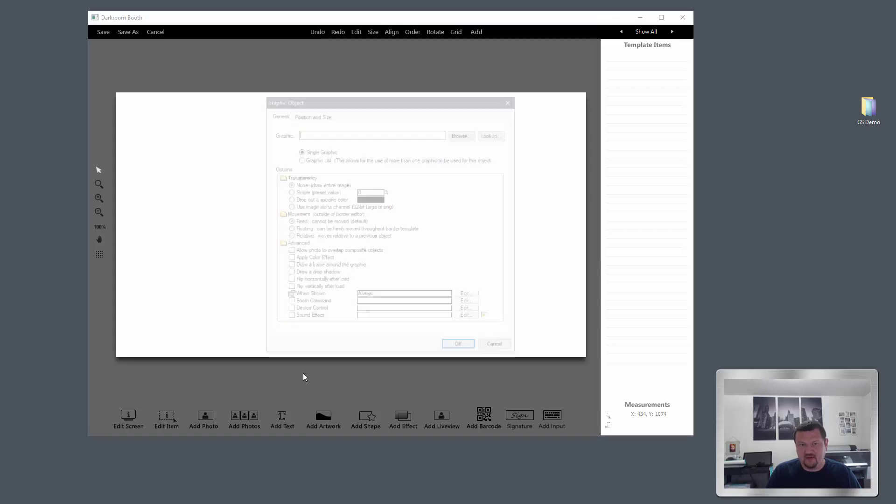
click(307, 158)
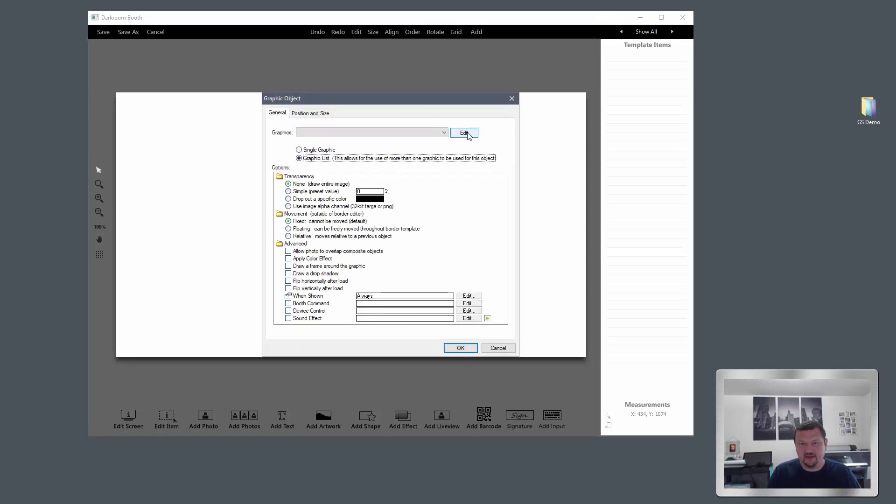
click(469, 135)
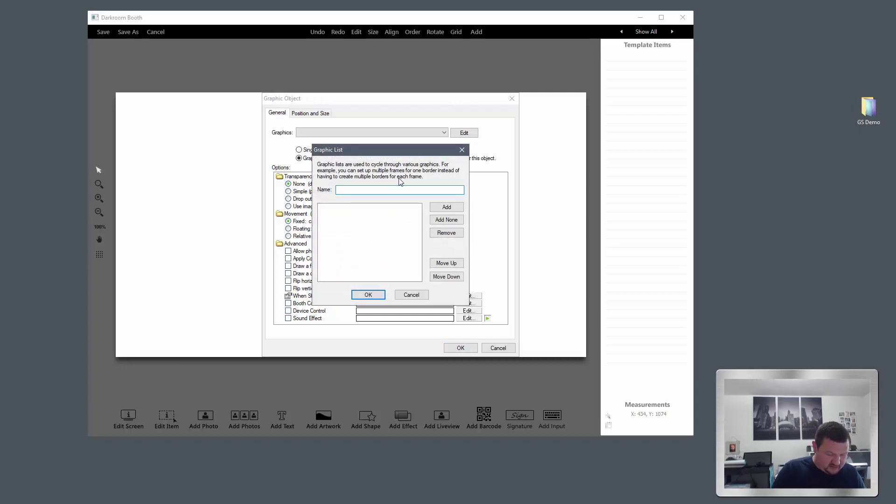
text(Backgro)
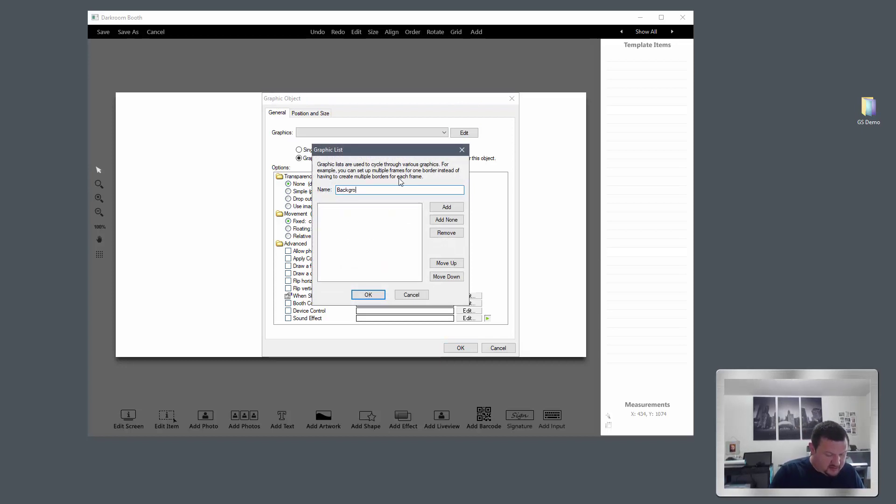
text(und)
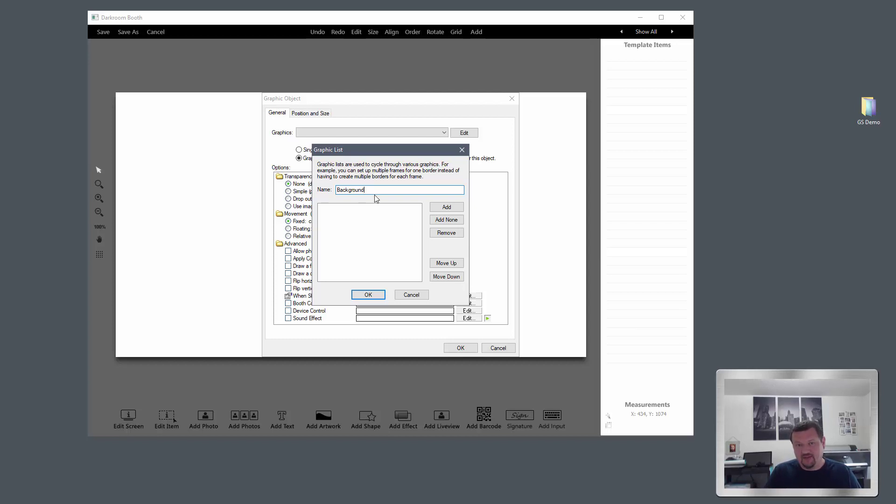
double_click(338, 186)
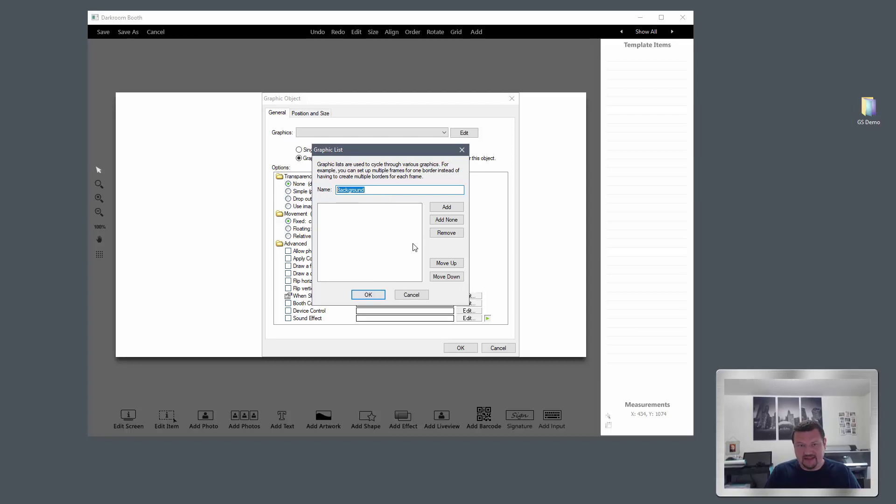
Step: Load 1.jpg, 2.jpg and 3.jpg from Desktop\GS Demo into the list and place it
click(451, 209)
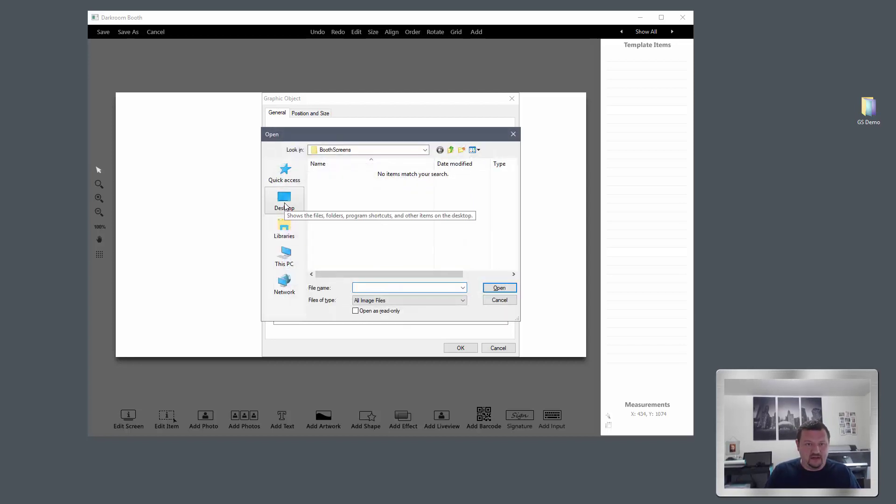
click(289, 204)
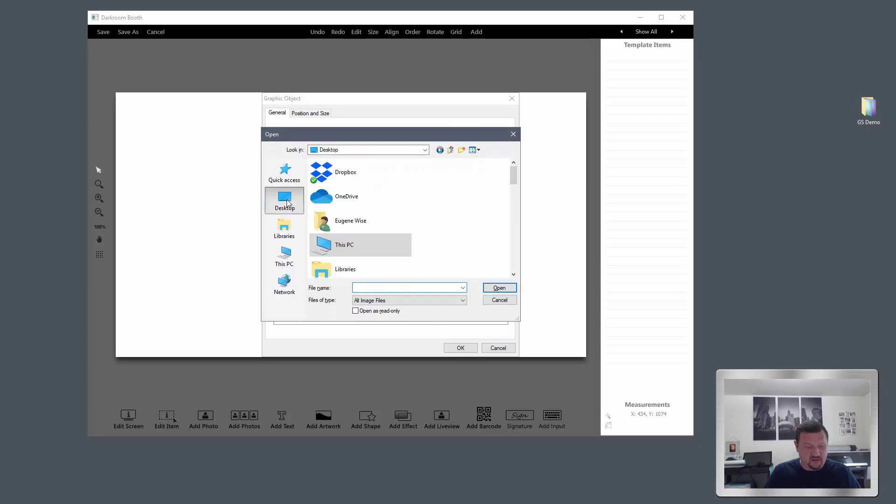
scroll(336, 201, down, 2)
double_click(340, 173)
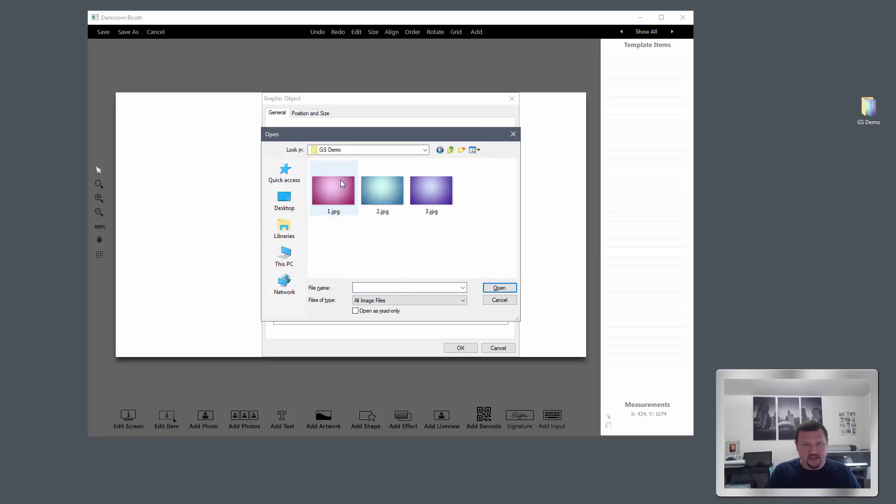
click(334, 195)
shift+click(430, 191)
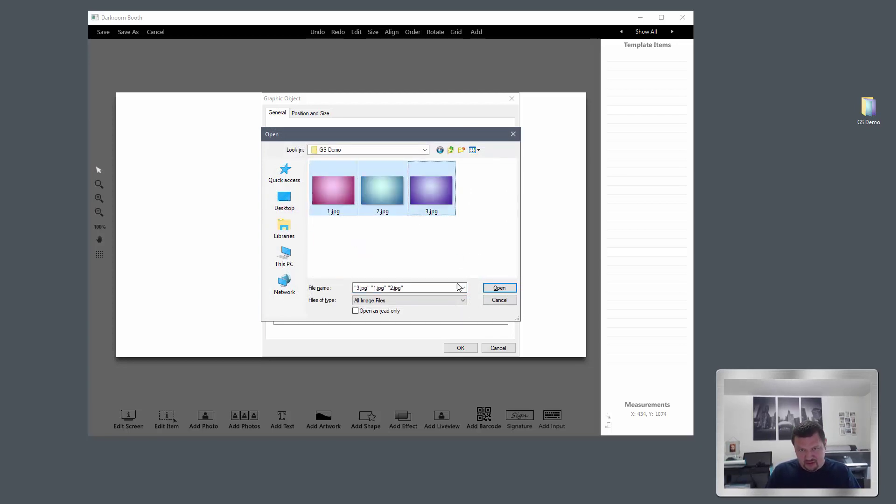
click(499, 288)
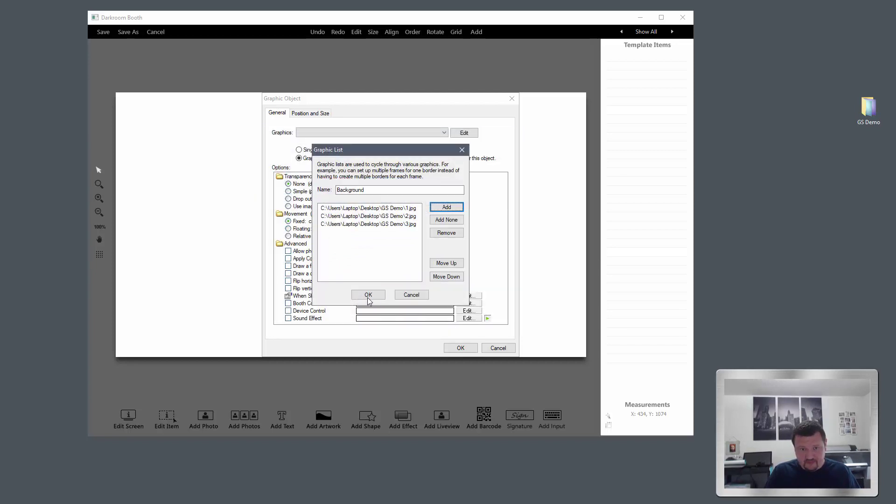
click(368, 296)
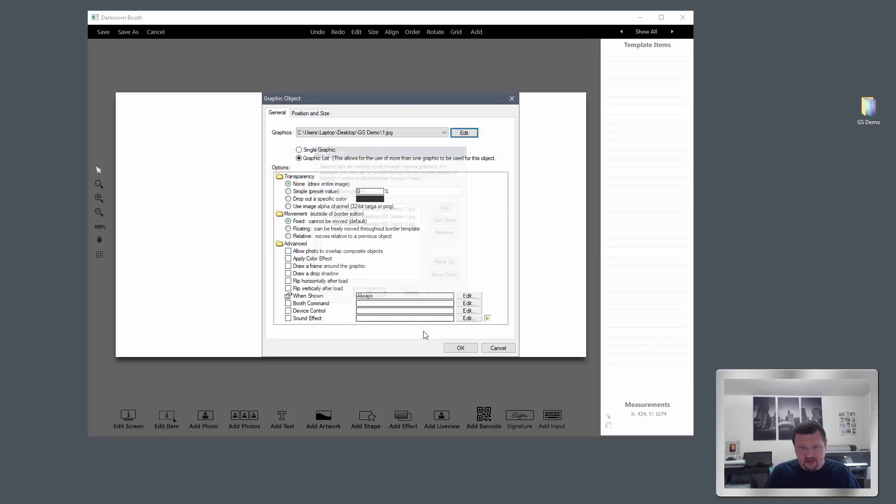
click(458, 351)
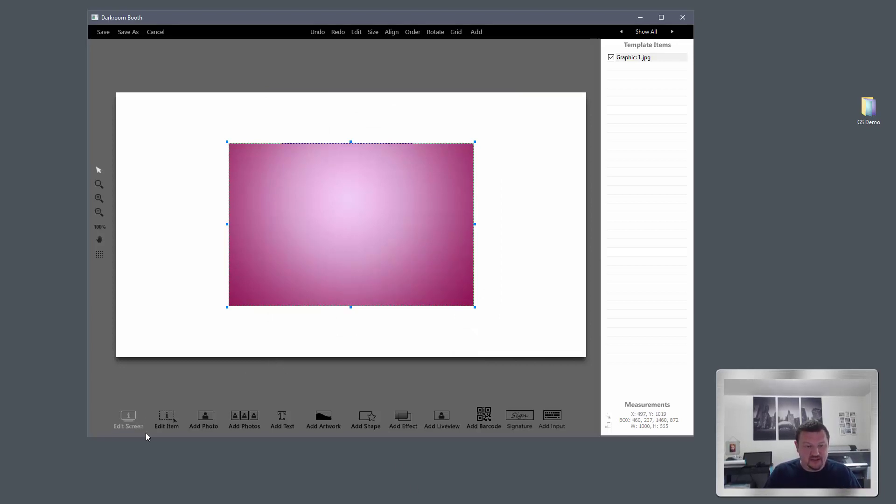
Step: Add a chroma-key live view photo to the screen
click(441, 417)
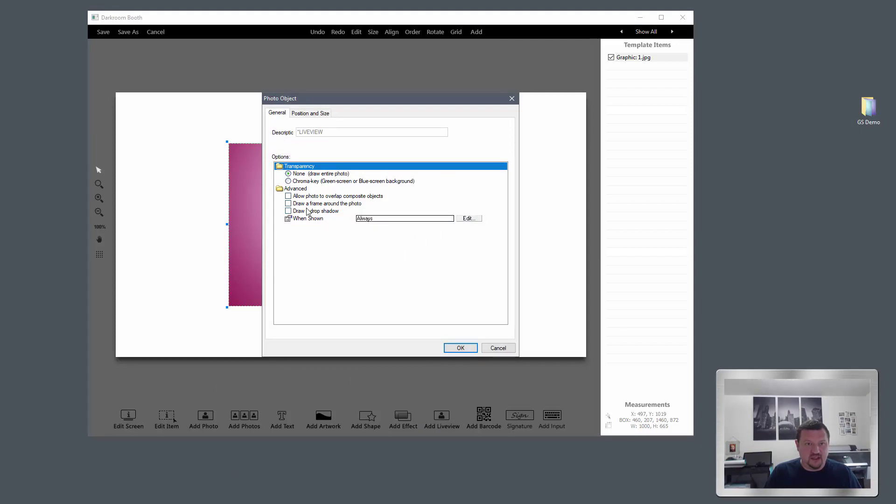
click(297, 183)
click(460, 348)
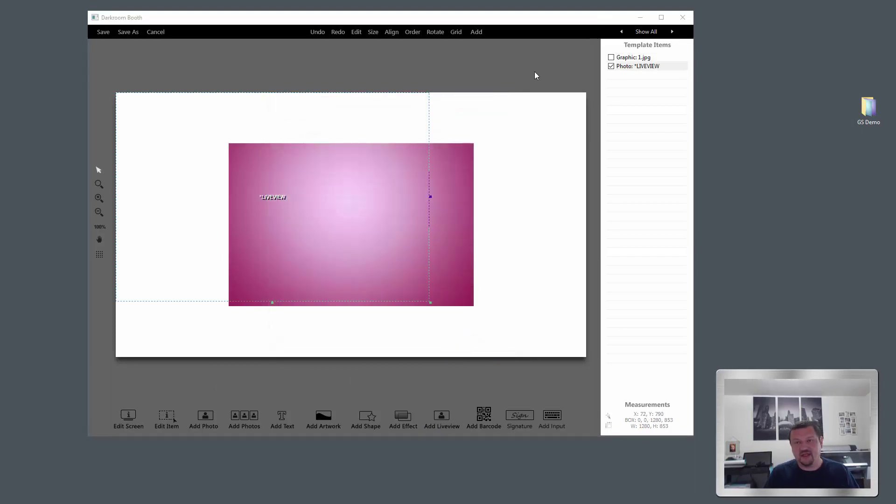
Step: Make the live view match the 1.jpg background graphic's position and size
click(640, 69)
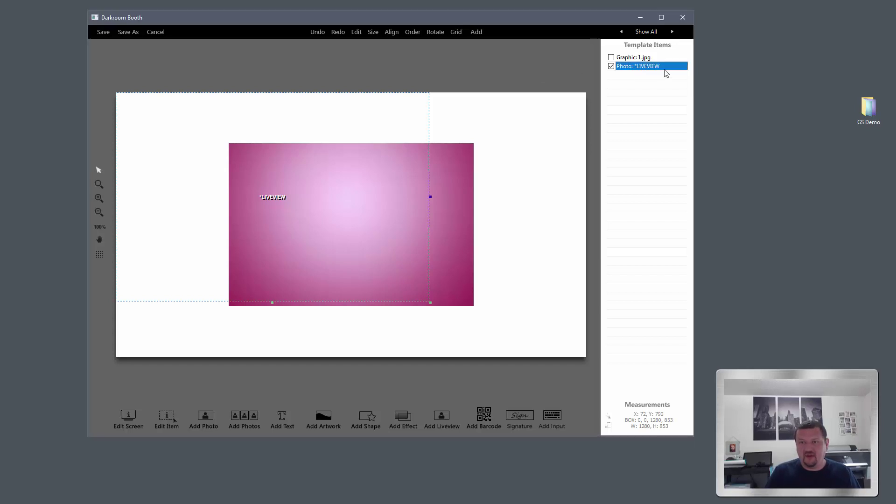
click(630, 60)
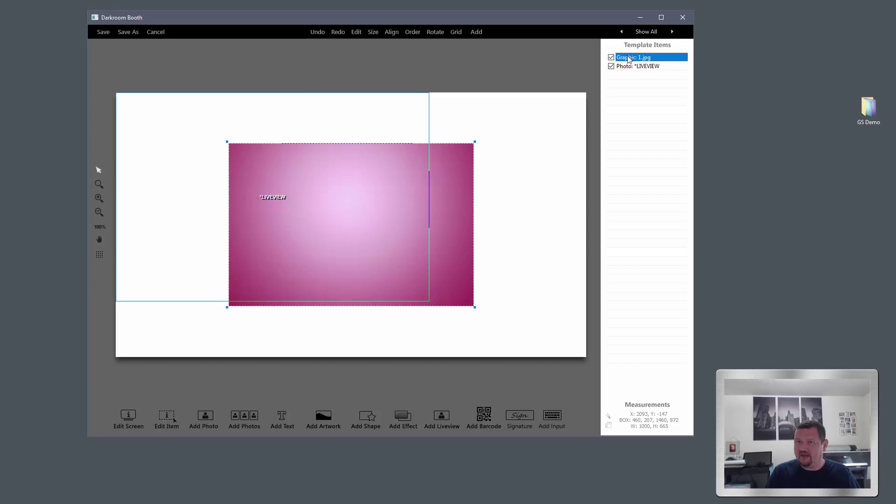
right_click(642, 60)
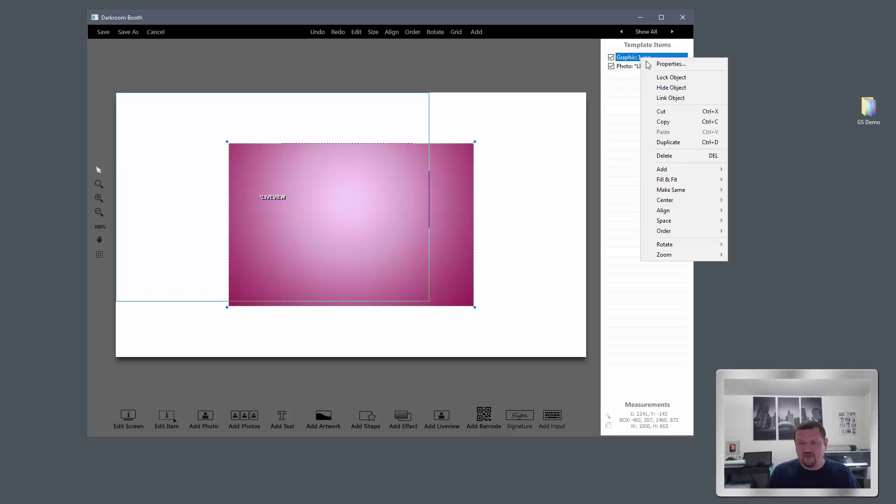
mouse_move(671, 192)
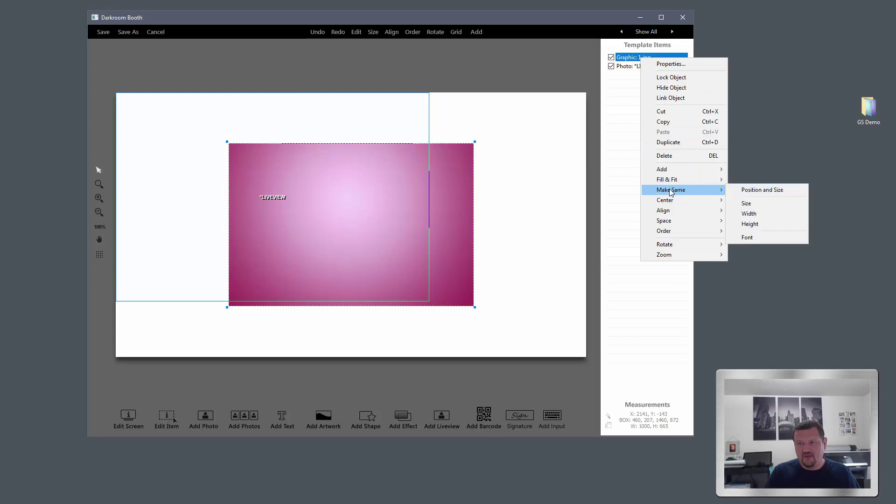
click(771, 194)
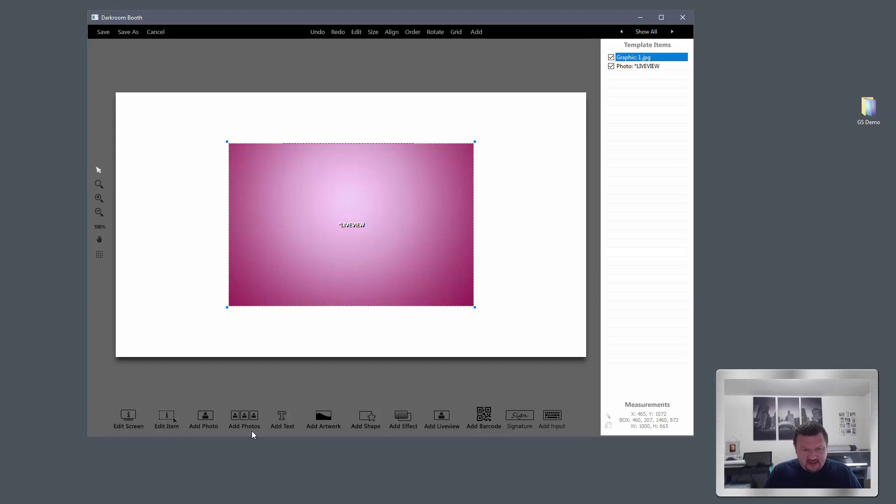
Step: Add a new artwork graphic using 1.jpg
click(323, 417)
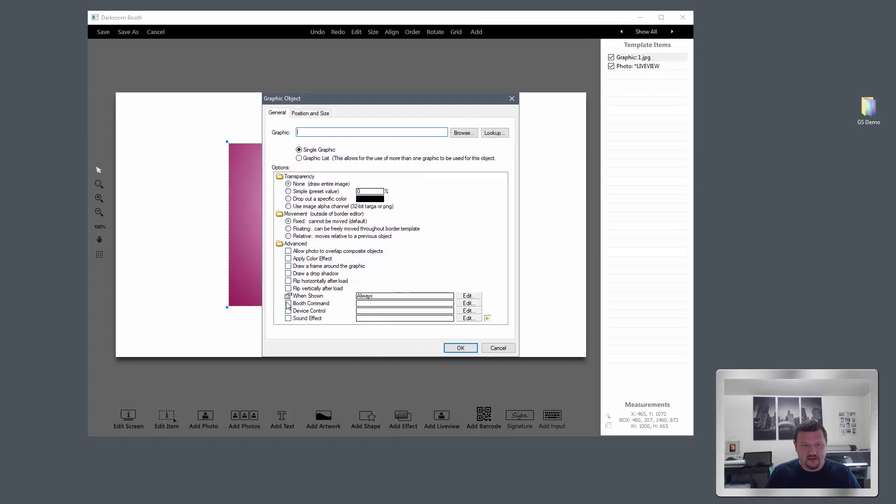
click(464, 133)
click(330, 213)
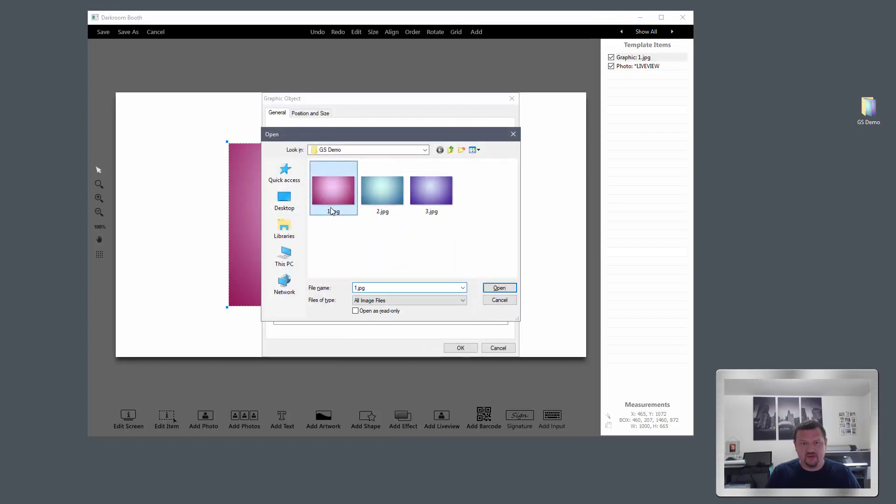
click(500, 288)
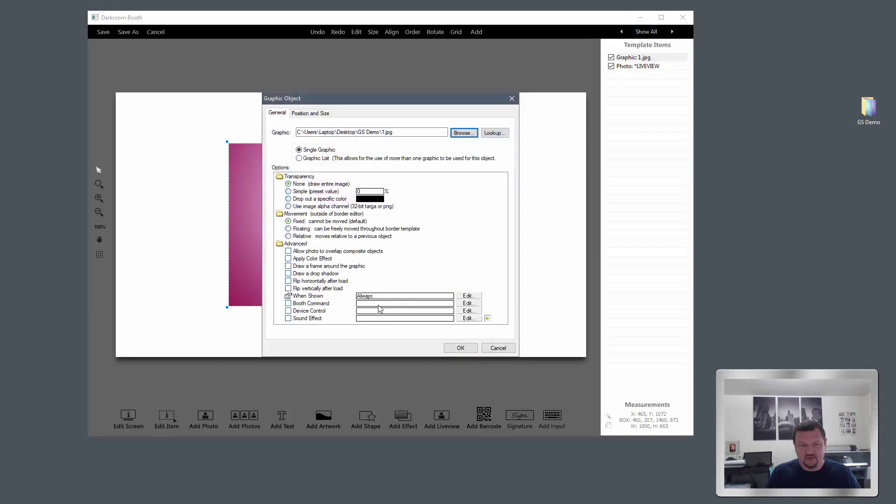
Step: Give the graphic the booth command Choose Graphic Background=1
double_click(373, 308)
click(400, 193)
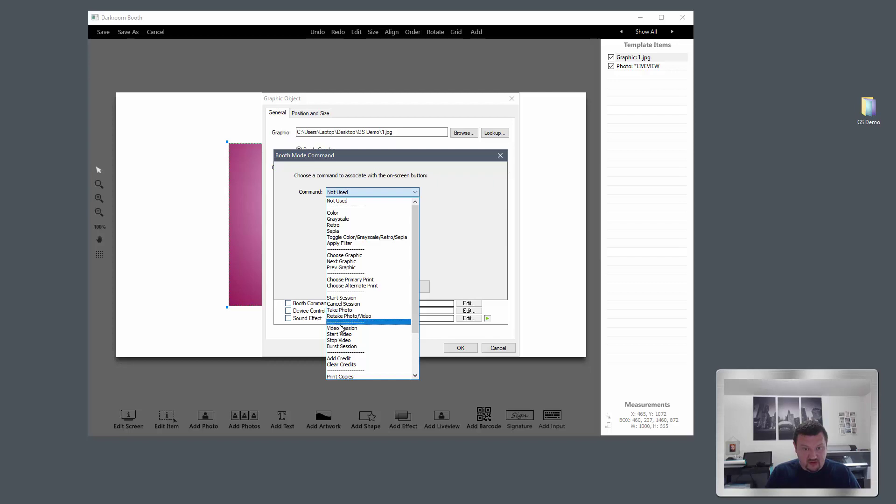
click(349, 256)
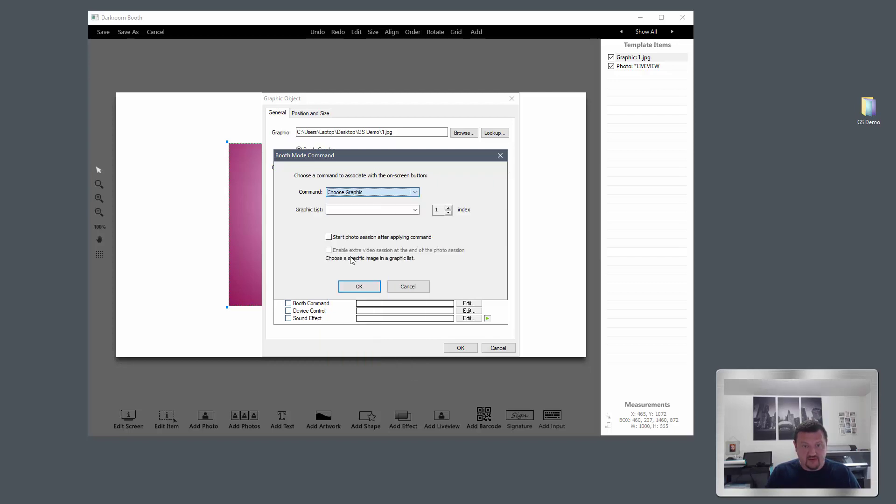
click(404, 211)
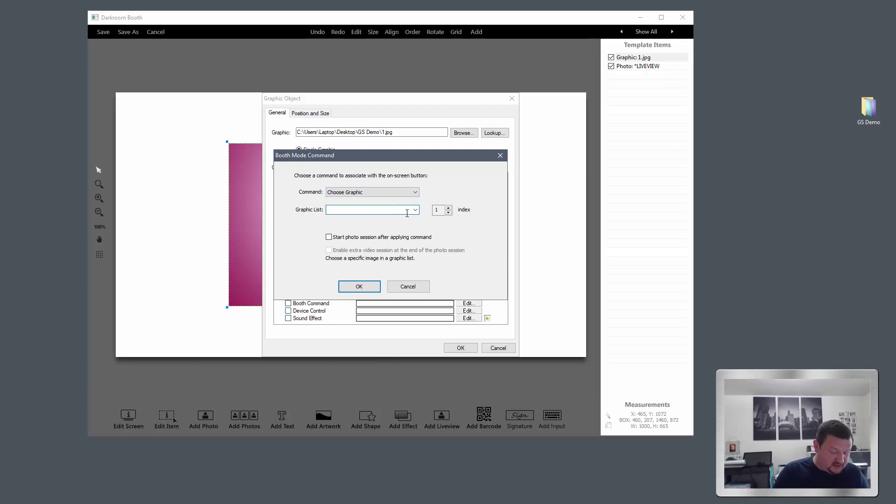
text(Background)
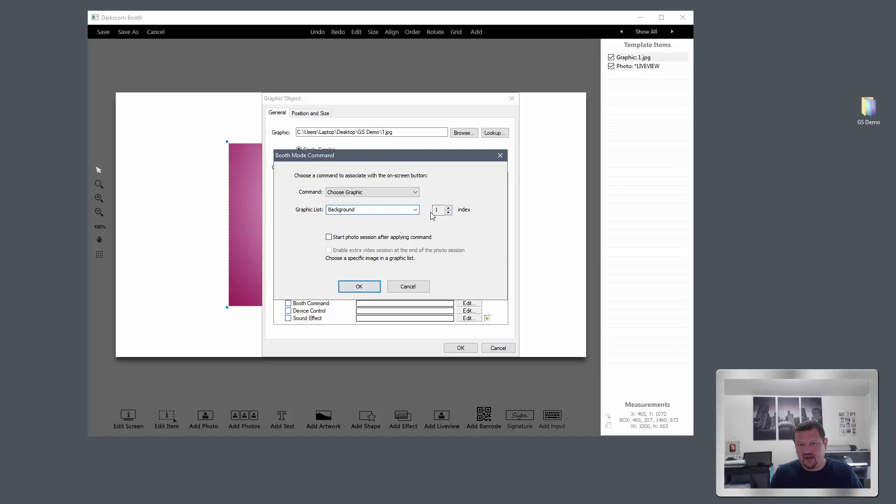
click(356, 287)
click(460, 349)
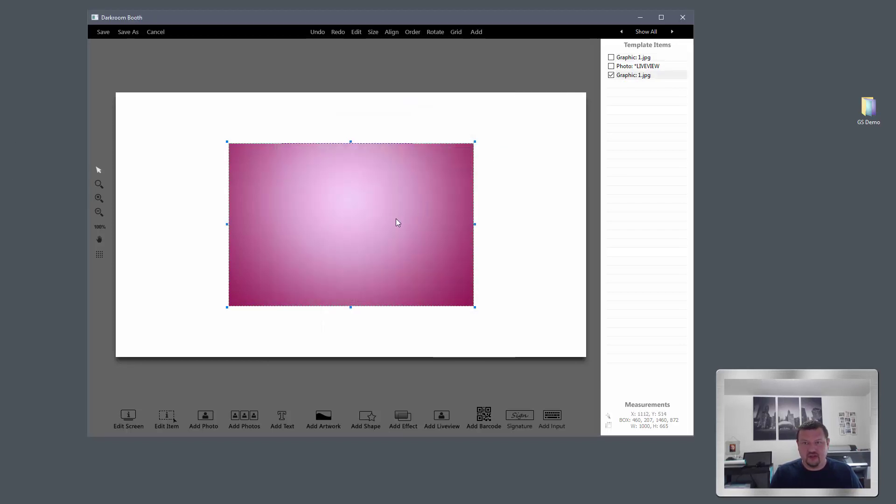
Step: Move the small 1.jpg graphic to the page's top-left corner
click(637, 68)
click(634, 75)
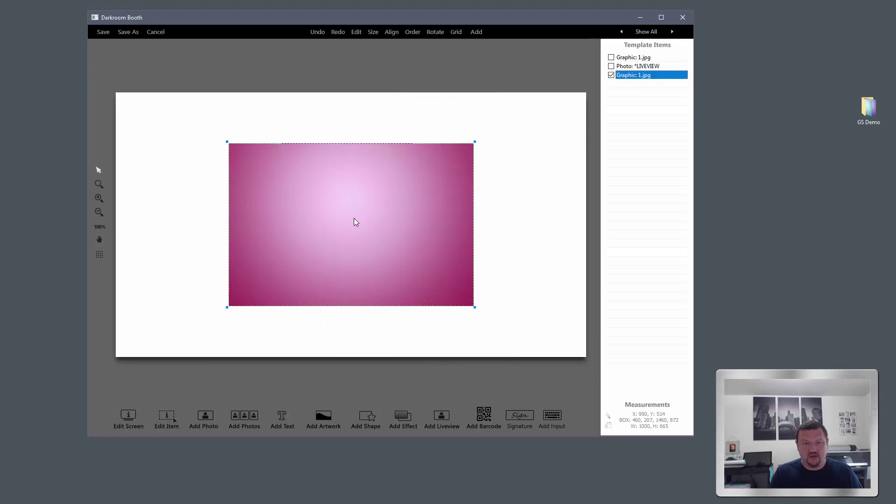
scroll(353, 216, down, 8)
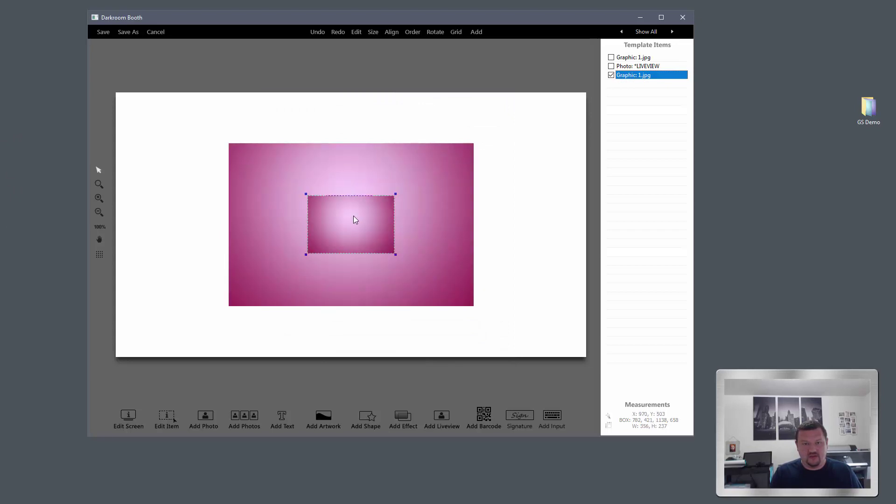
drag(359, 226, 182, 148)
scroll(182, 148, down, 2)
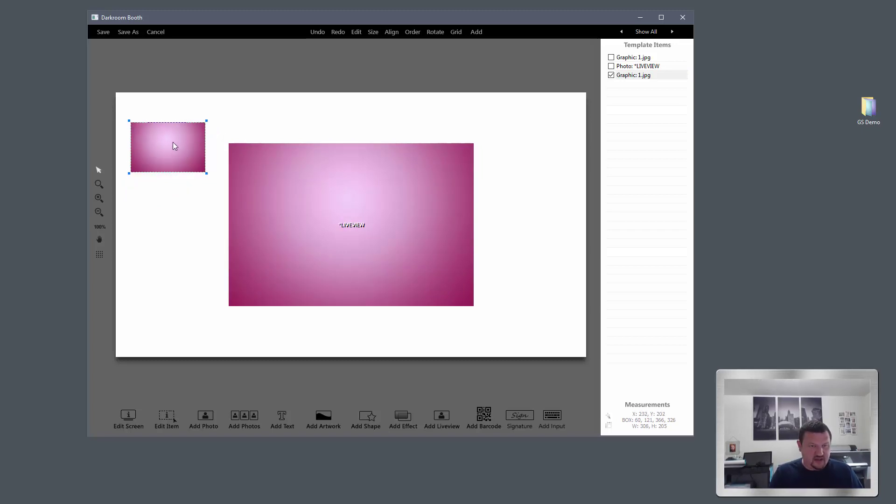
Step: Duplicate the thumbnail and set the first copy to 2.jpg with command Background=2
key(ctrl+d)
key(ctrl+d)
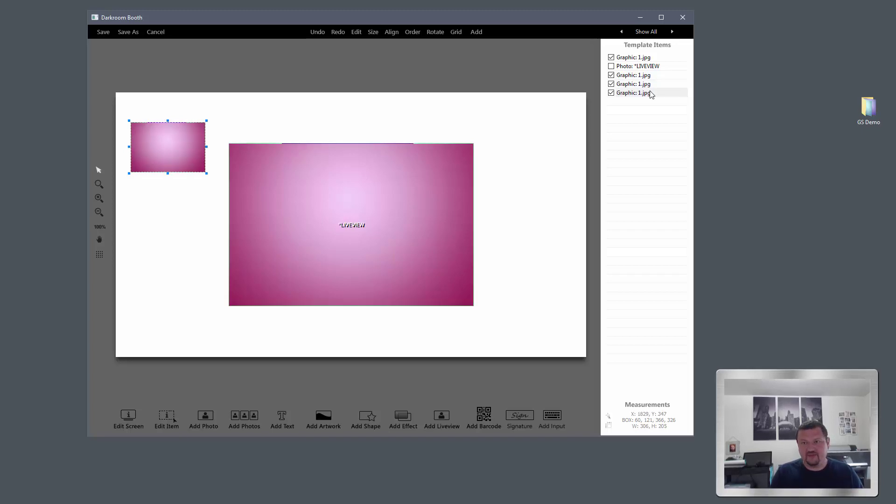
double_click(636, 85)
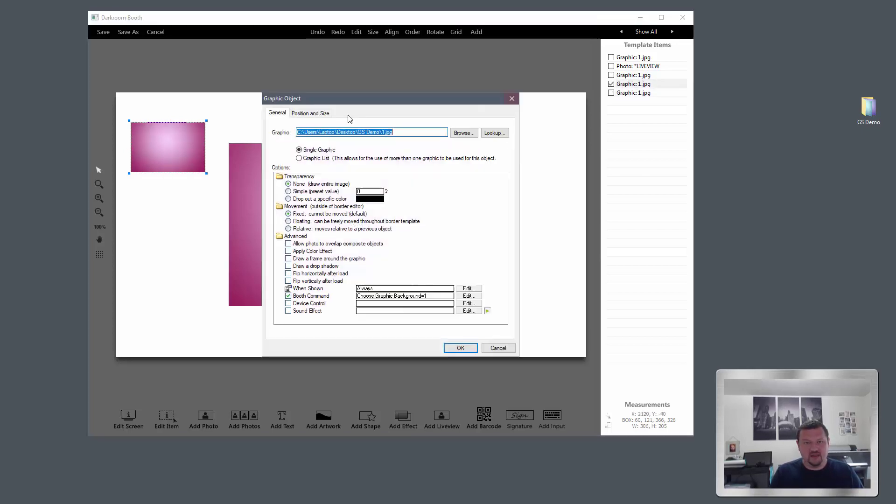
click(382, 131)
key(BackSpace)
text(2)
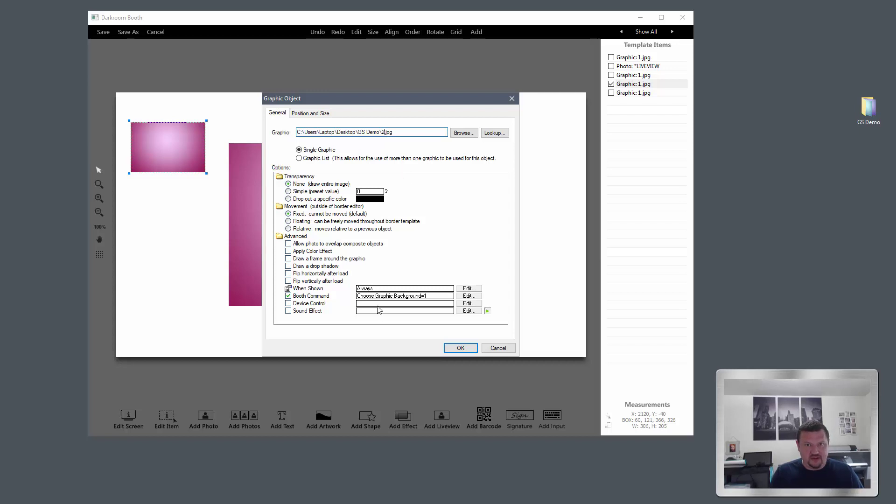
double_click(401, 296)
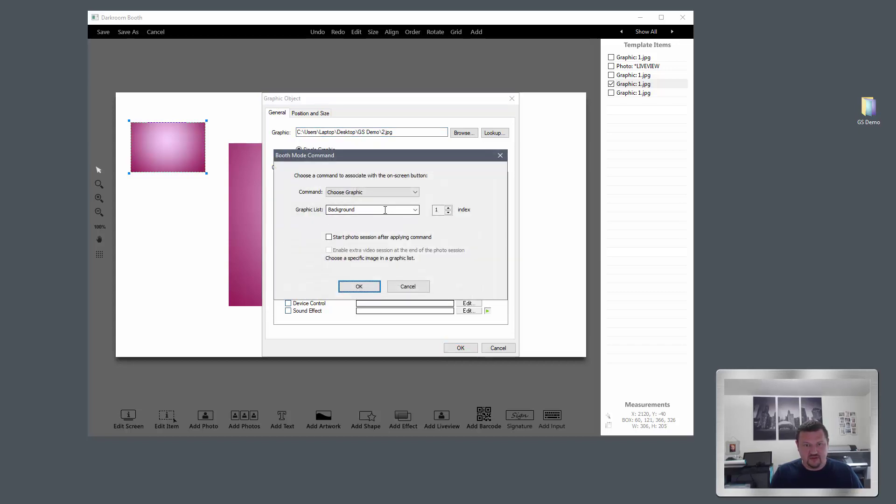
click(448, 207)
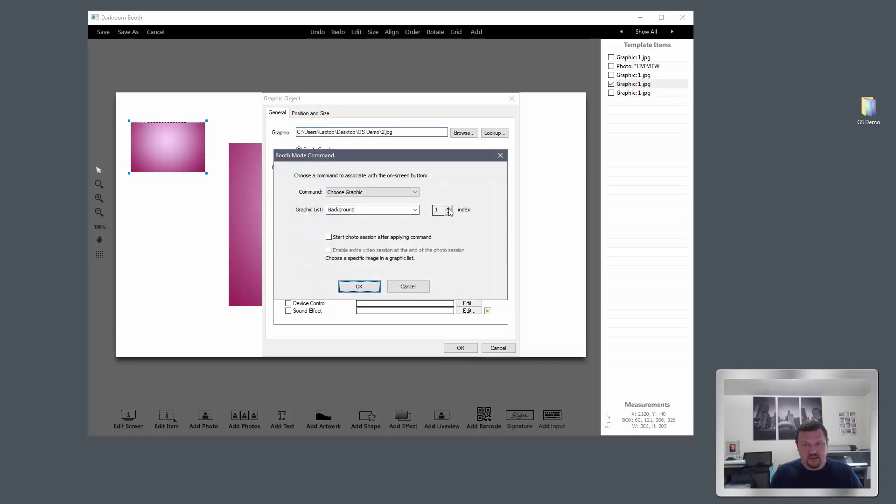
click(359, 289)
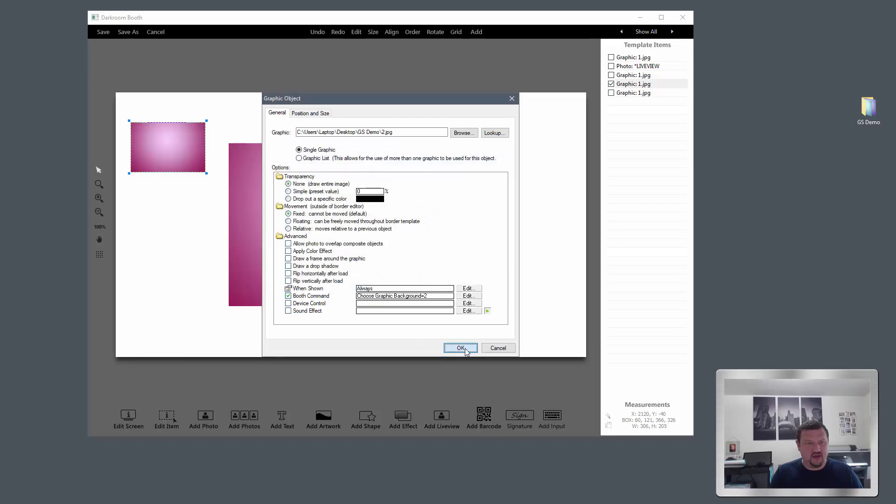
click(462, 349)
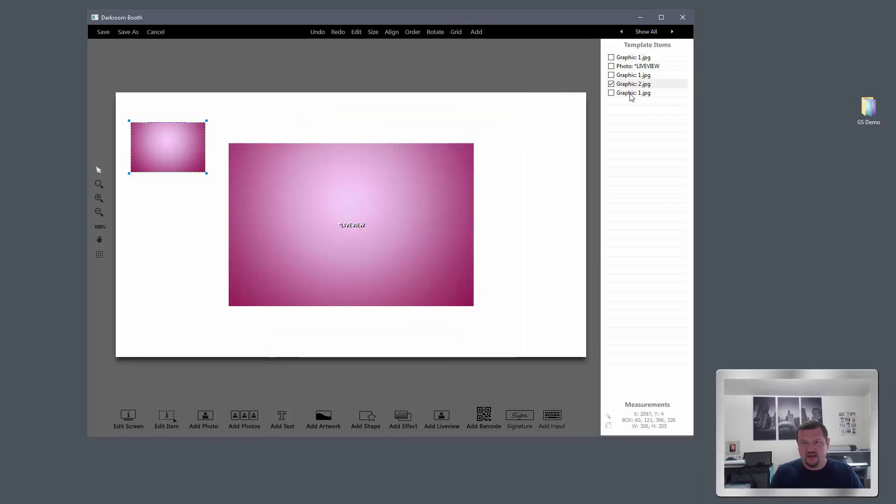
Step: Set the second copy to 3.jpg with command Background=3
click(631, 94)
double_click(631, 96)
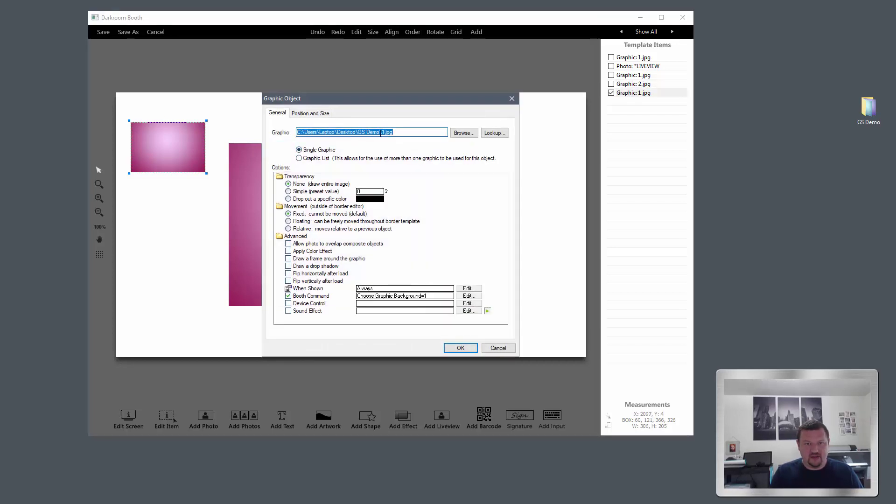
click(383, 133)
text(3)
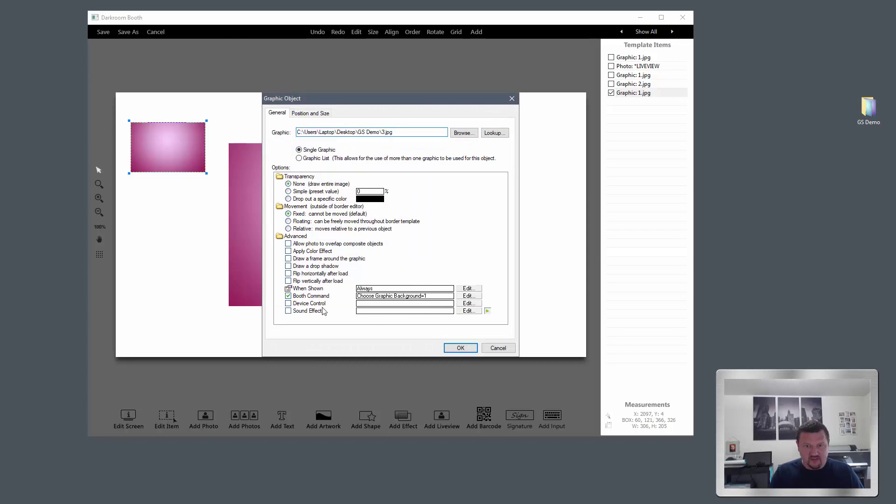
double_click(429, 297)
click(448, 208)
click(449, 207)
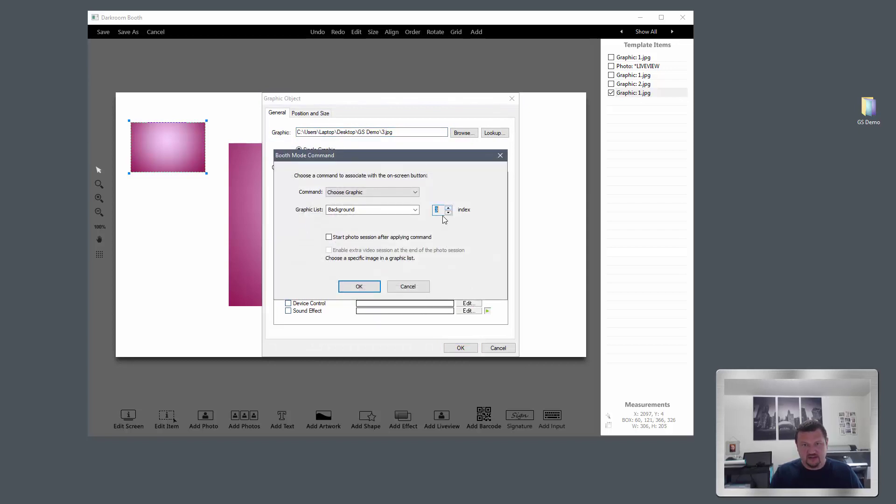
click(359, 286)
click(460, 347)
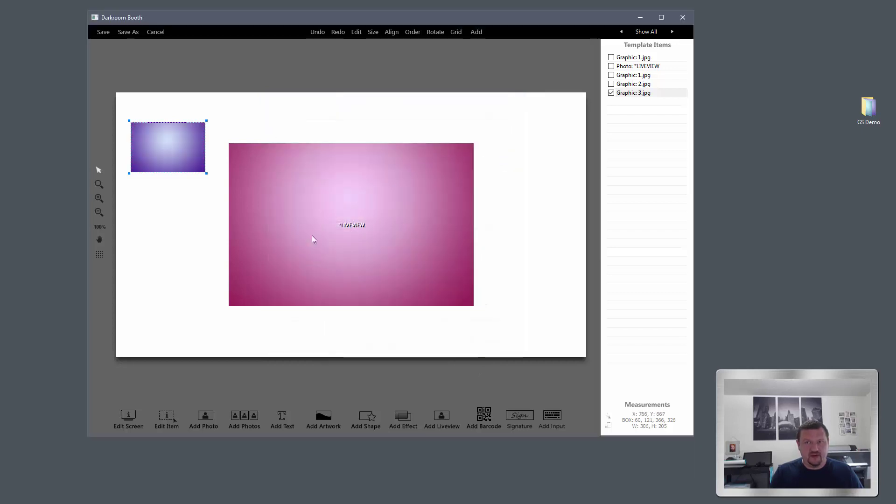
Step: Nudge the 2.jpg and 3.jpg thumbnails down to stack beneath 1.jpg
click(632, 85)
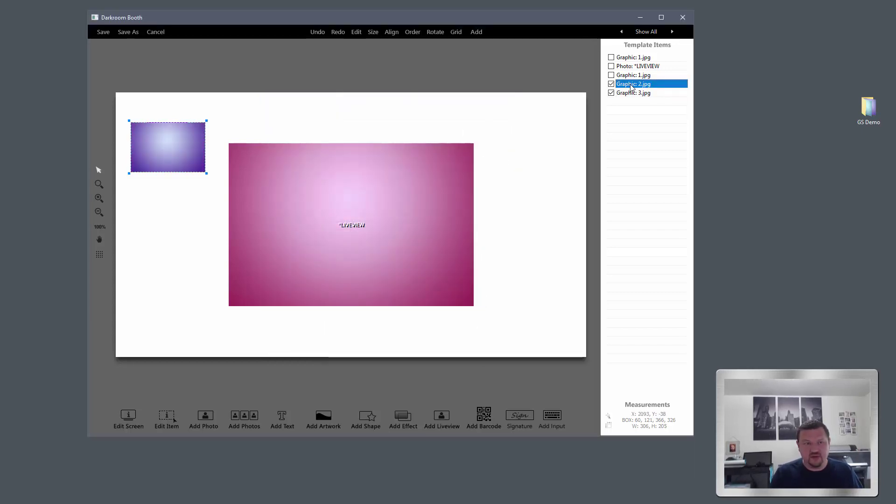
key(Down)
key(Down)
key(Down)
key(Down)
key(Down)
key(Down)
key(Down)
key(Down)
key(Down)
key(Down)
key(Down)
key(Down)
key(Down)
key(Down)
key(Down)
key(Down)
key(Down)
key(Down)
key(Down)
key(Down)
key(Down)
key(Down)
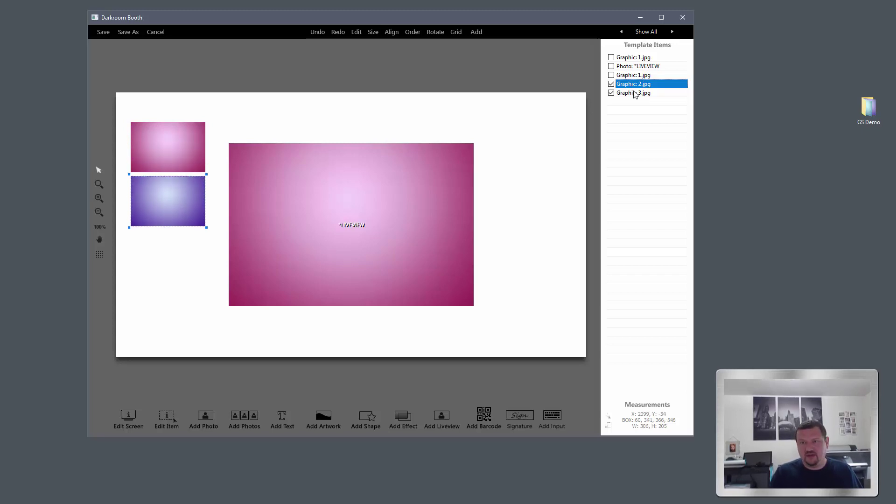
click(635, 93)
key(Down)
key(Down)
key(Down)
key(Down)
key(Down)
key(Down)
key(Down)
key(Down)
key(Down)
key(Down)
key(Down)
key(Down)
key(Down)
key(Down)
key(Down)
key(Down)
key(Down)
key(Down)
key(Down)
key(Down)
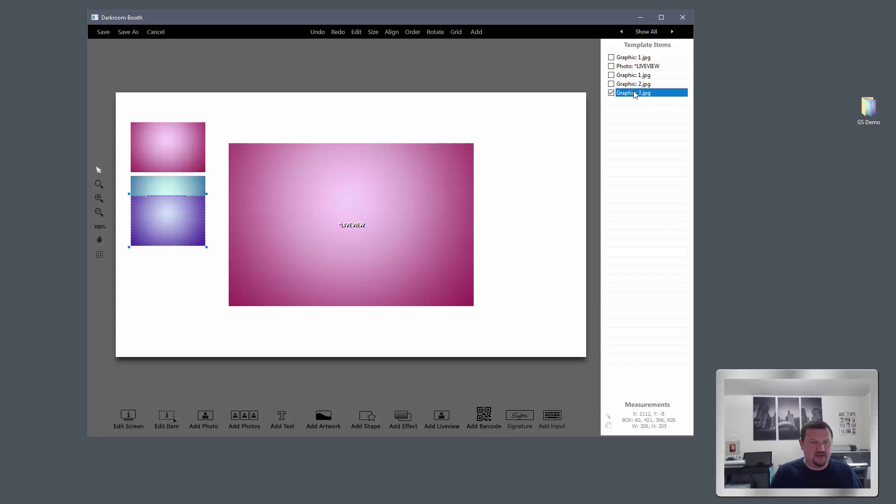
key(Down)
key(Down)
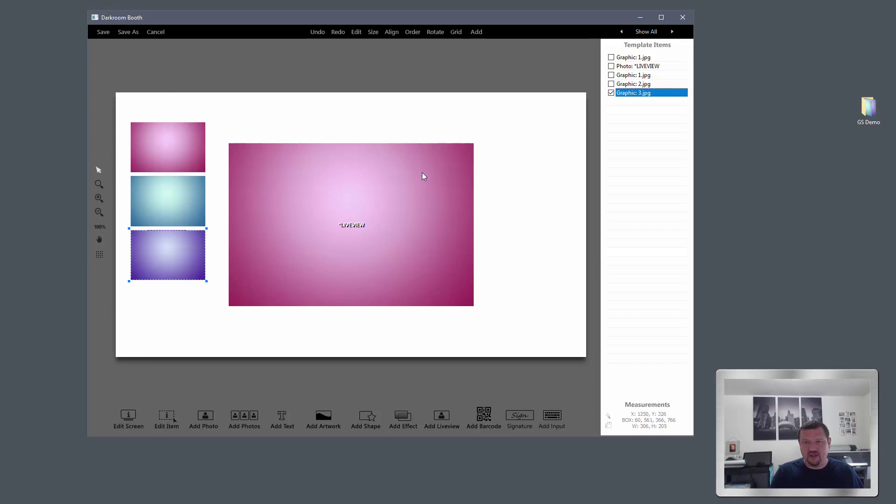
Step: Duplicate the large pink graphic and shrink the copy into the top-right corner
click(642, 57)
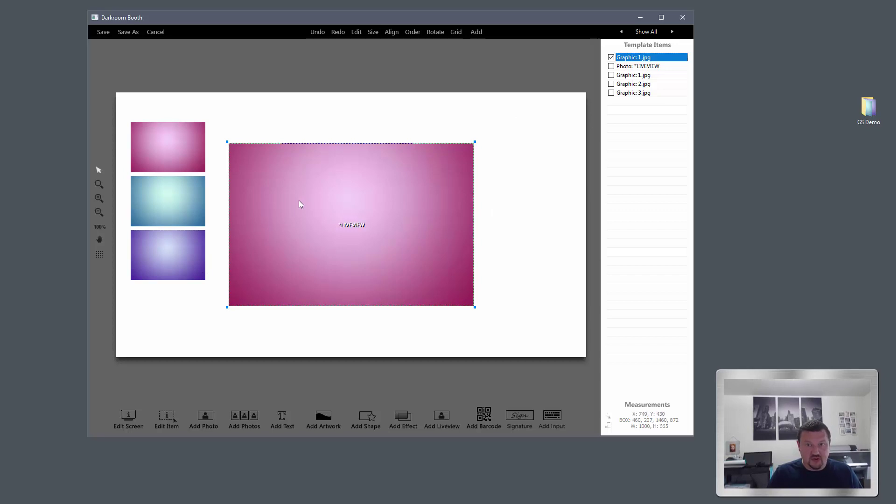
key(ctrl+d)
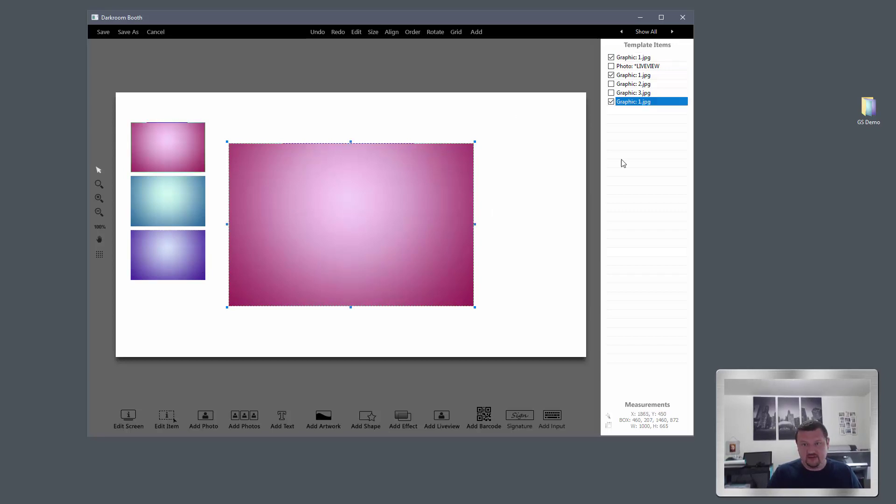
click(376, 200)
scroll(346, 207, down, 5)
drag(512, 198, 525, 139)
scroll(527, 137, down, 2)
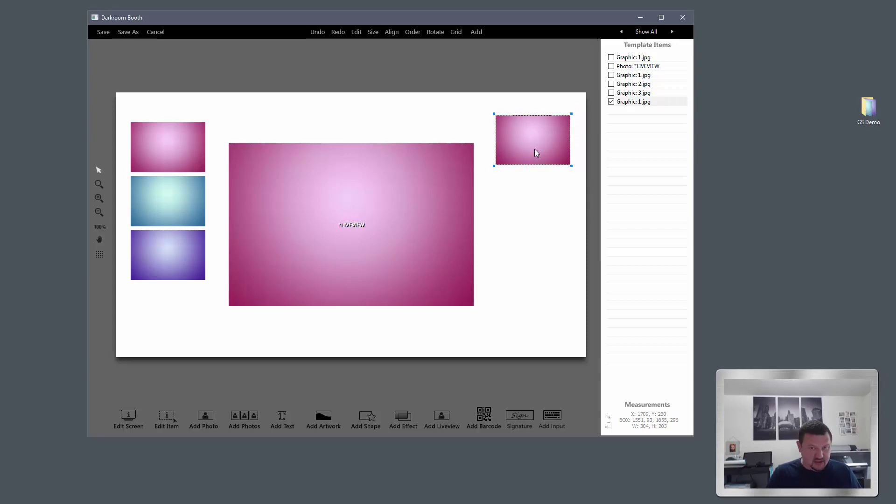
Step: Open the top-right graphic's properties and close them unchanged
double_click(529, 136)
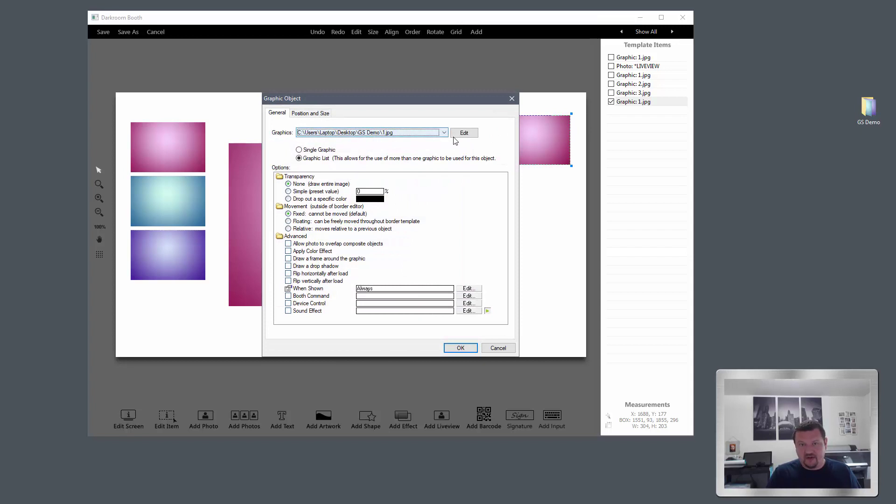
click(511, 351)
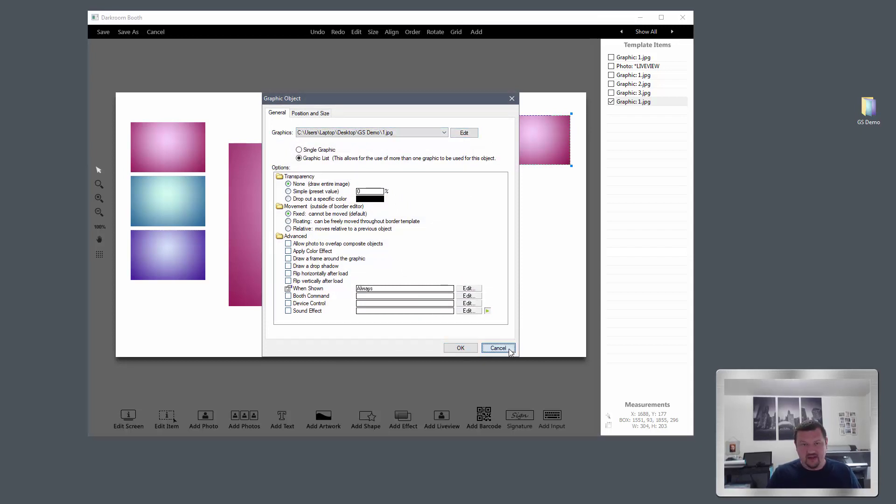
click(510, 350)
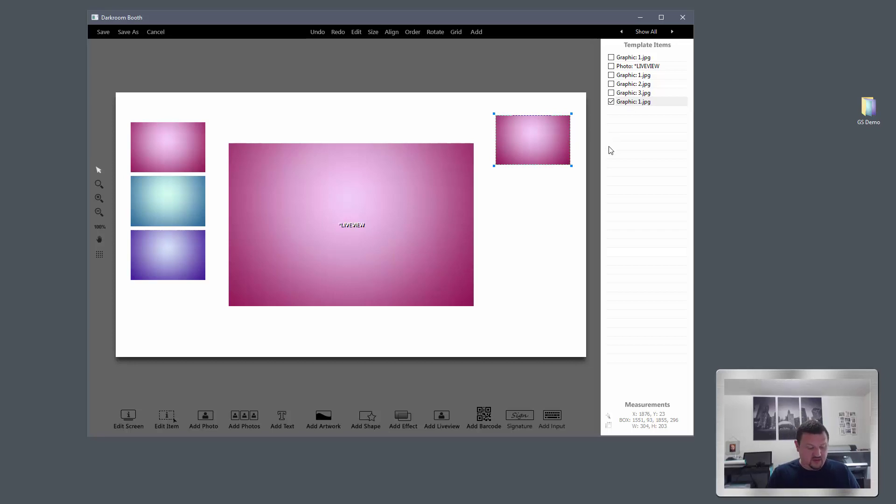
Step: Duplicate the top-right graphic and arrow the copies into the middle and bottom right positions
key(ctrl+v)
key(ctrl+v)
click(539, 189)
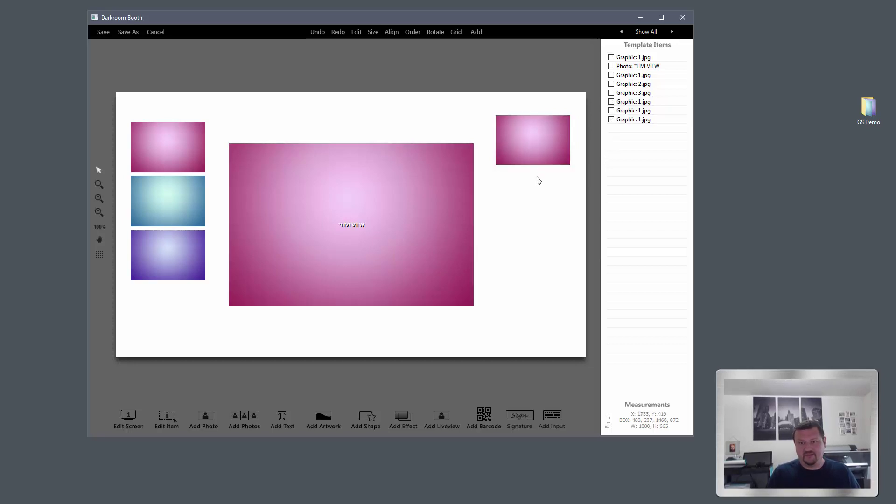
click(630, 119)
shift+click(627, 111)
key(Down)
key(Down)
key(Down)
key(Down)
key(Down)
key(Down)
key(Down)
key(Down)
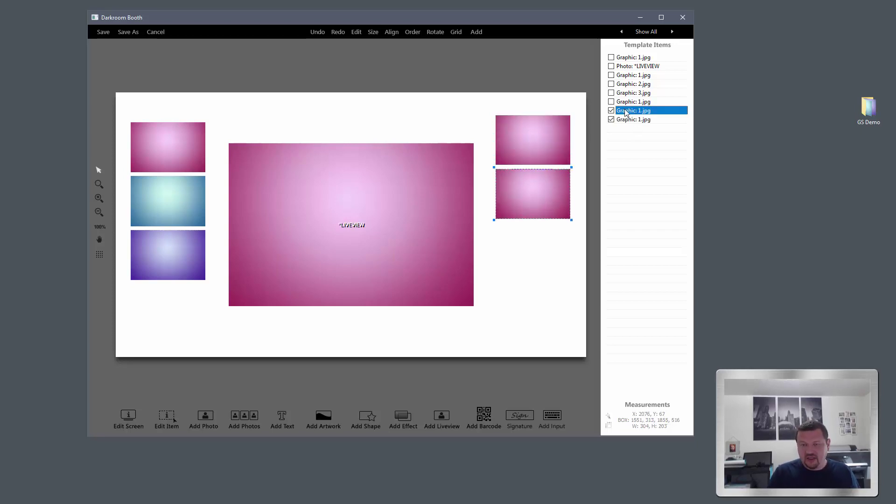
click(626, 119)
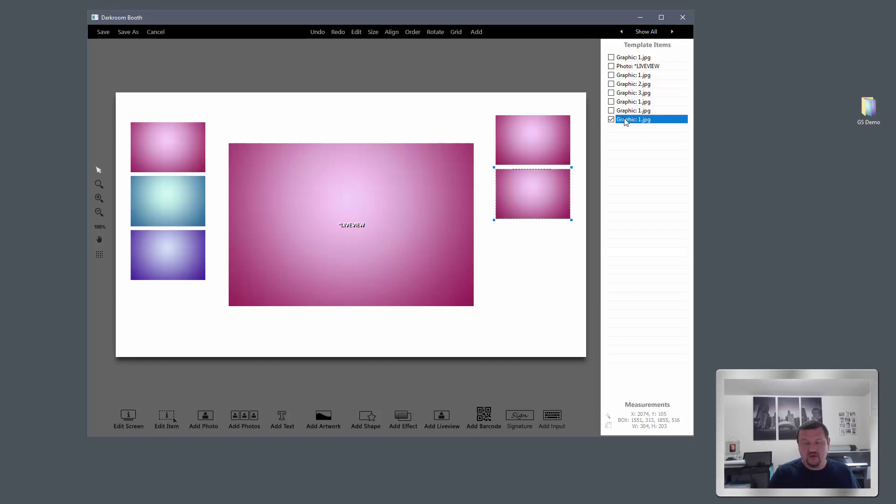
key(Down)
key(Down)
key(Down)
key(Down)
key(Down)
key(Down)
key(Down)
key(Down)
key(Down)
key(Down)
key(Down)
key(Down)
key(Down)
key(Down)
key(Down)
key(Down)
key(Down)
key(Down)
key(Down)
key(Down)
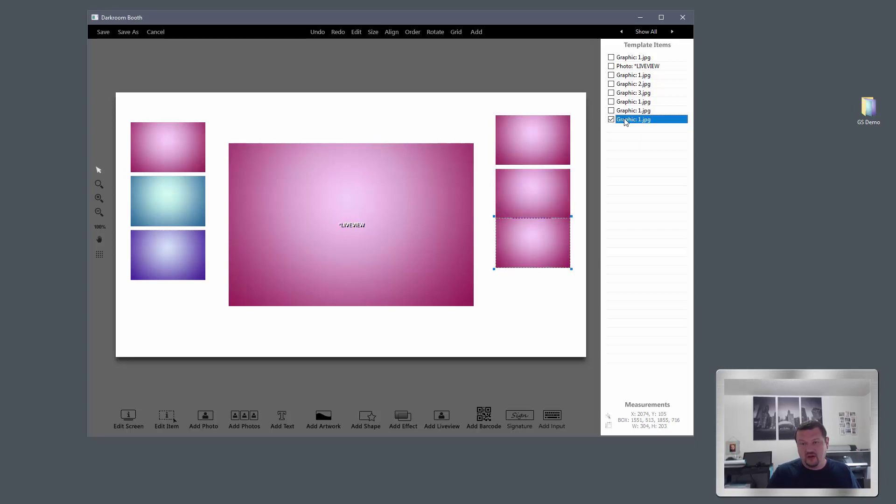
key(Down)
key(Down)
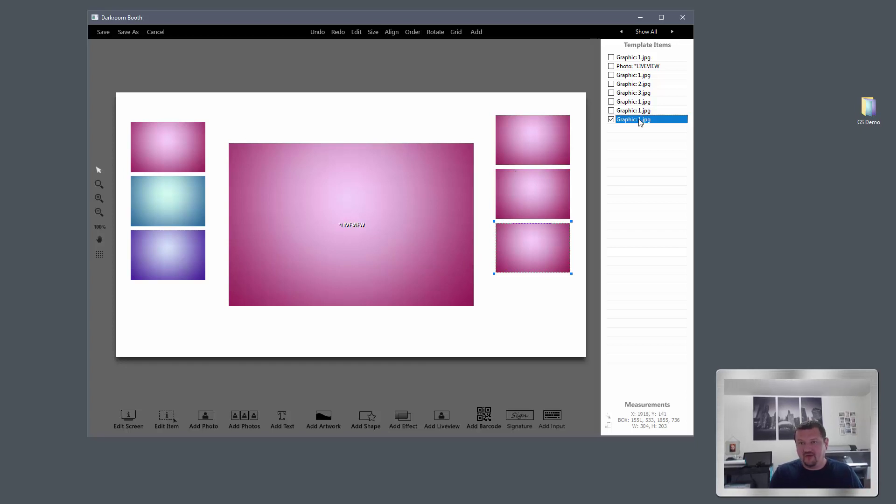
Step: Check the top-left thumbnail's properties, then add a chroma-key Photo1 placeholder
double_click(149, 130)
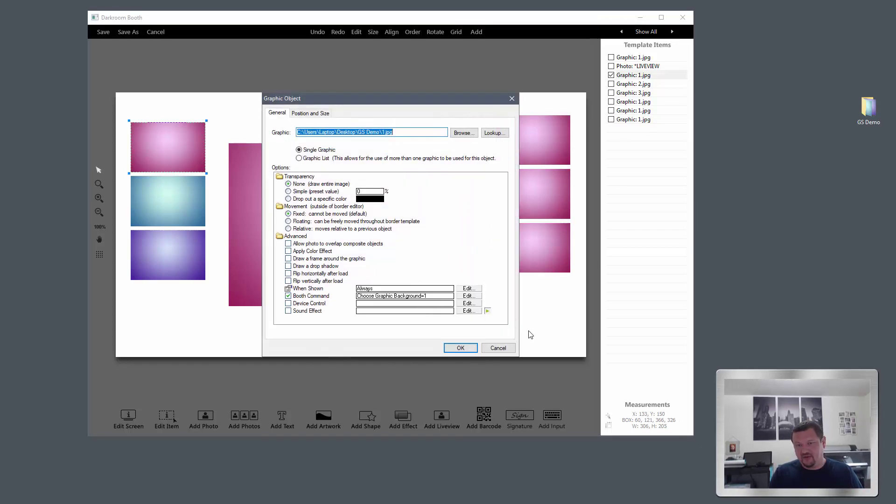
click(504, 349)
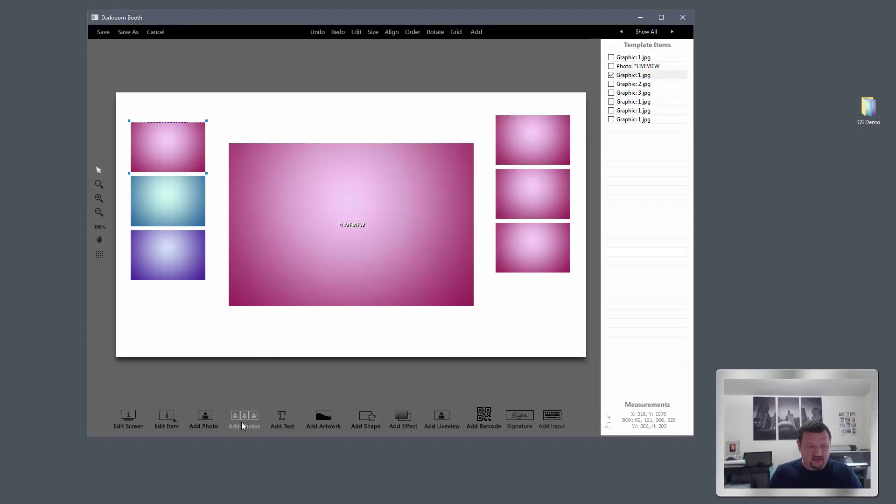
click(214, 419)
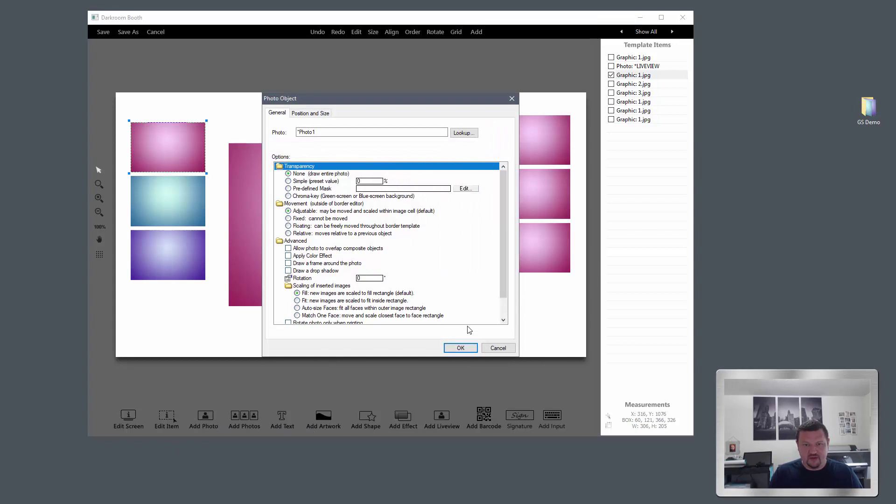
click(308, 197)
click(455, 348)
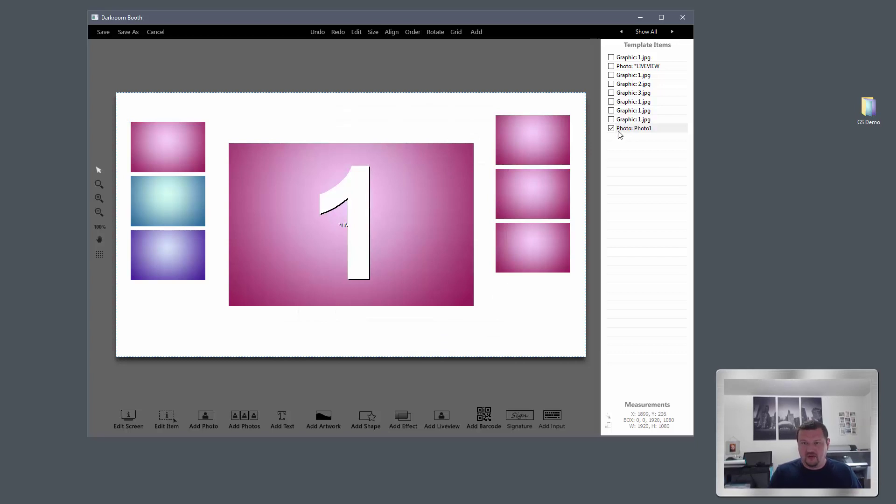
Step: Match Photo1 to the top-right pink graphic's position and 304 x 203 size
click(630, 102)
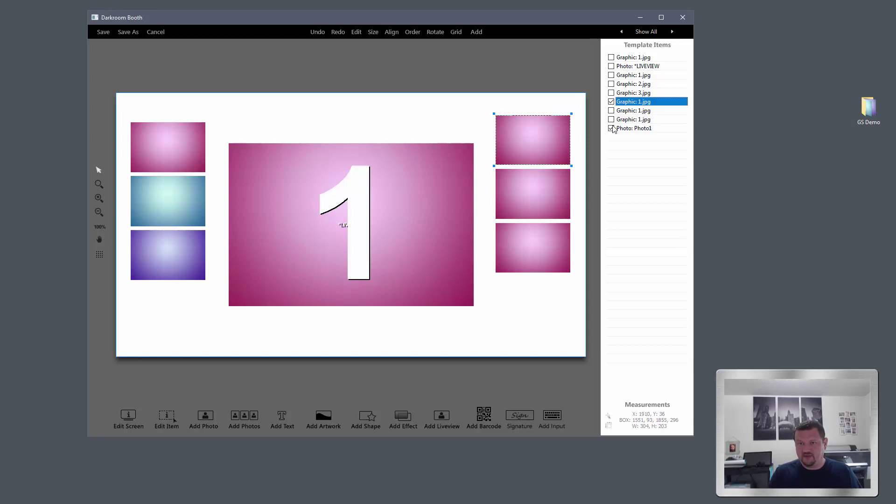
right_click(630, 103)
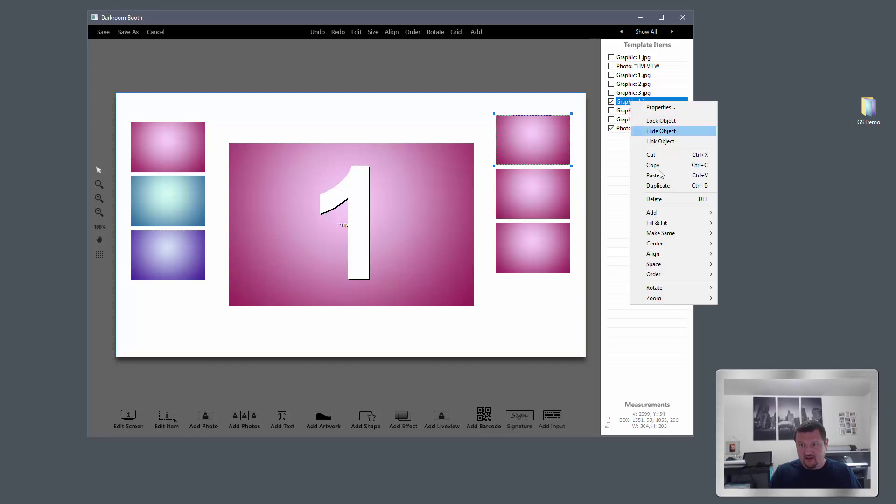
mouse_move(660, 233)
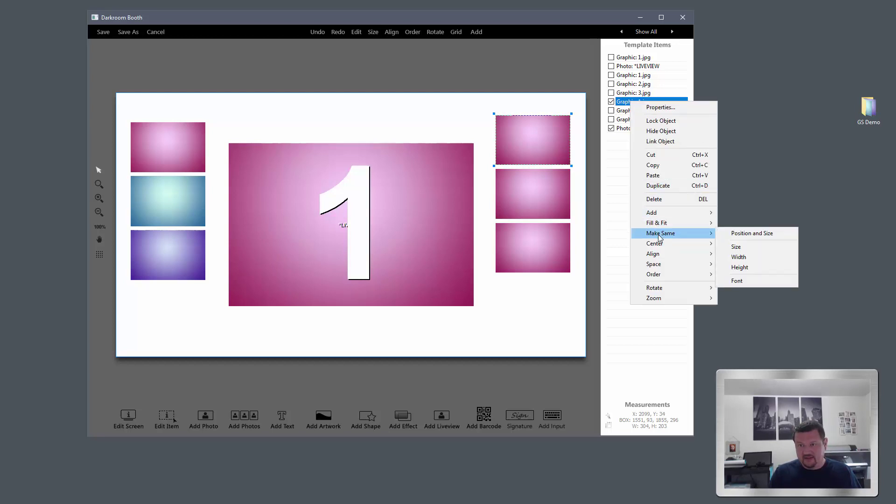
click(753, 234)
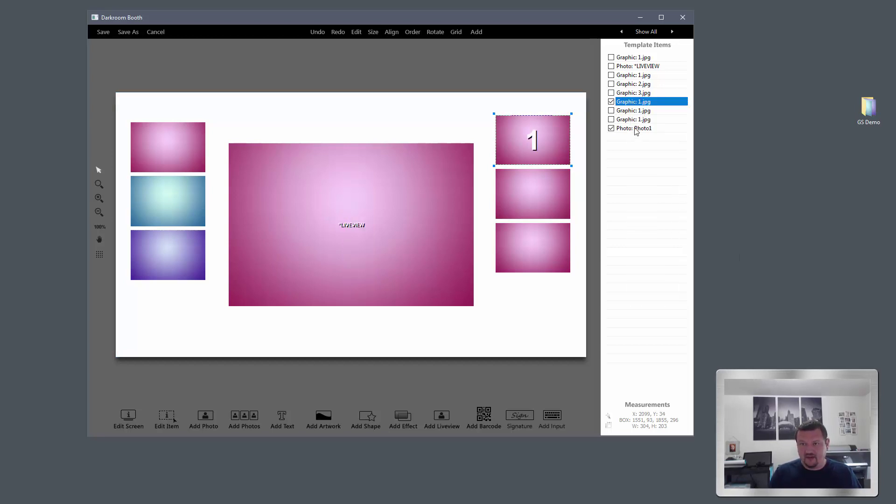
click(638, 130)
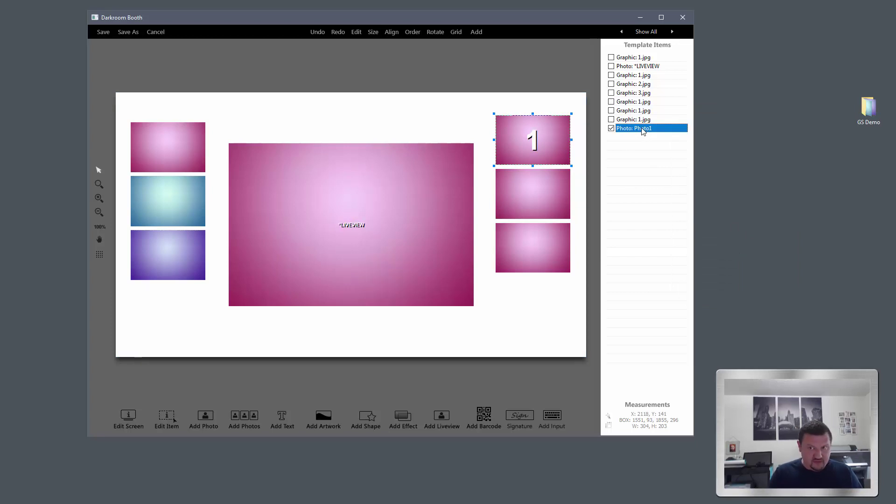
Step: Duplicate Photo1 and arrow the copies down into the middle and bottom right boxes
key(ctrl+d)
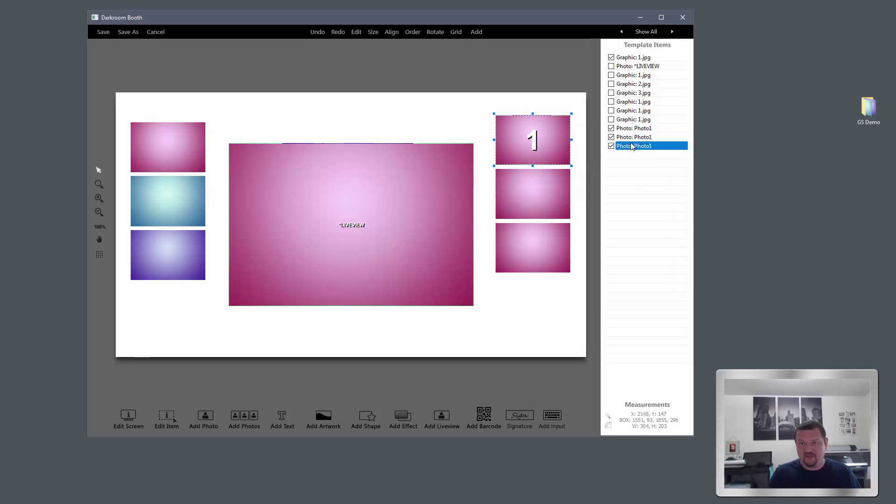
click(630, 140)
ctrl+click(631, 146)
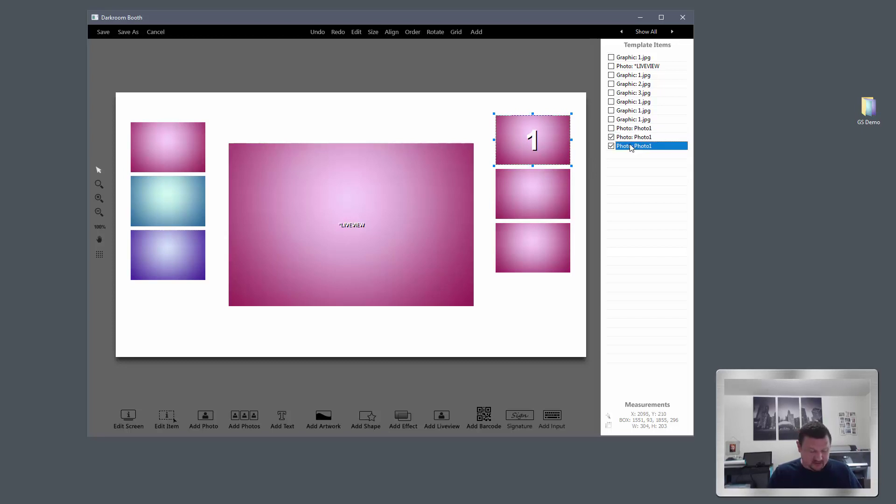
key(Down)
key(Down)
key(Down)
key(Down)
key(Down)
key(Down)
key(Down)
key(Down)
key(Down)
key(Down)
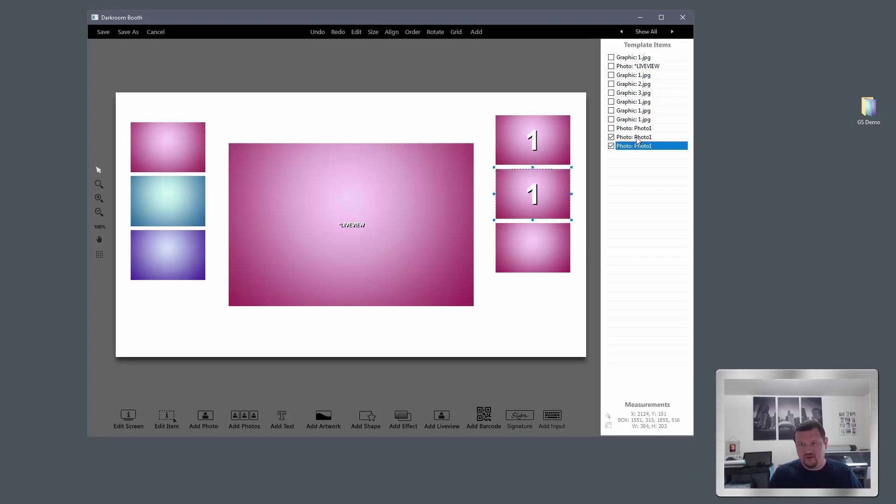
click(637, 148)
key(Down)
key(Down)
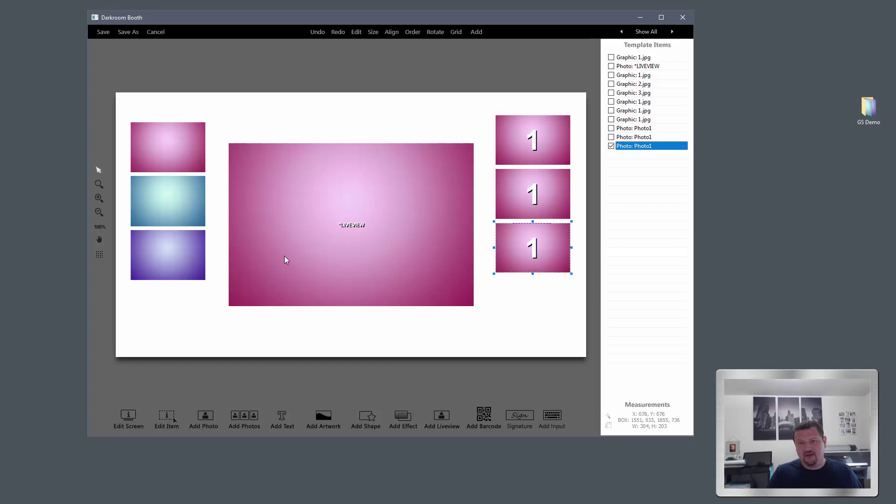
Step: Rename the bottom right placeholder to Photo3 and the middle one to Photo2
double_click(633, 147)
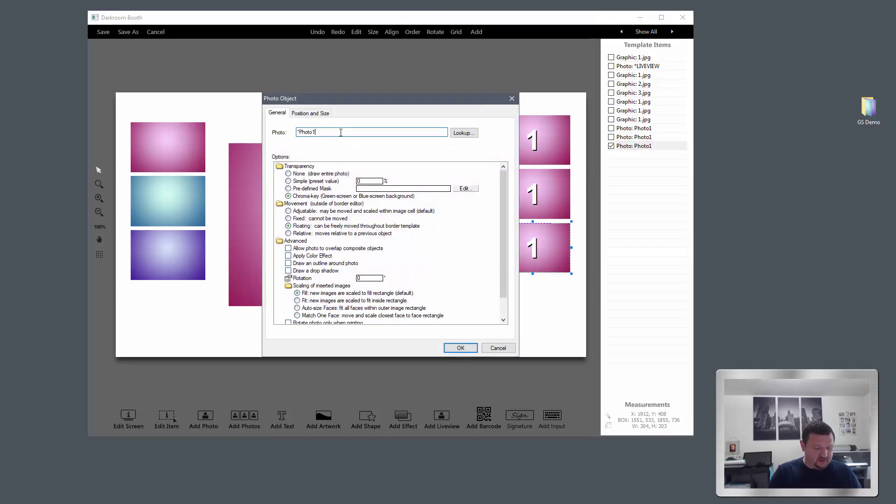
click(461, 349)
double_click(634, 138)
click(326, 132)
text(2)
click(469, 352)
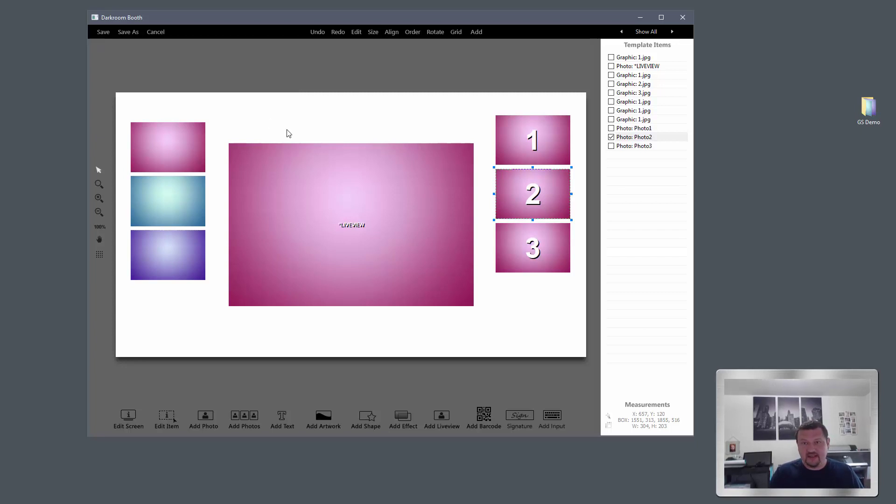
click(635, 60)
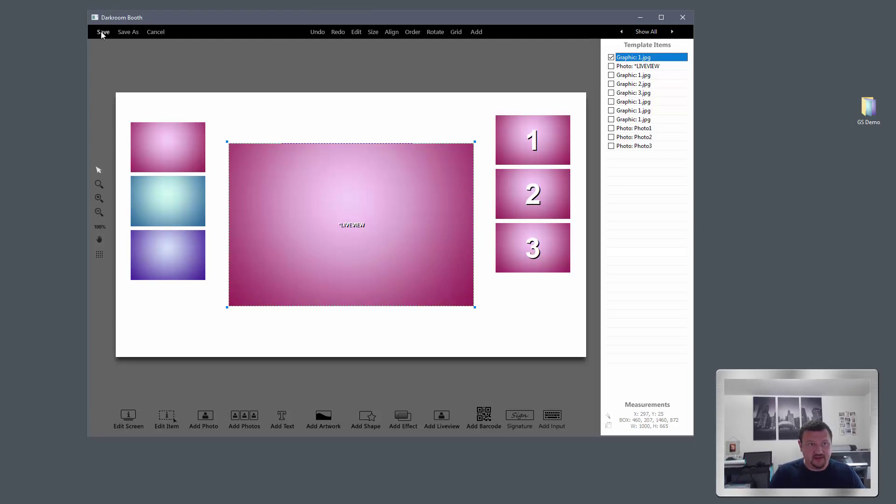
Step: Save the screen template as GS Demo Screen
click(128, 33)
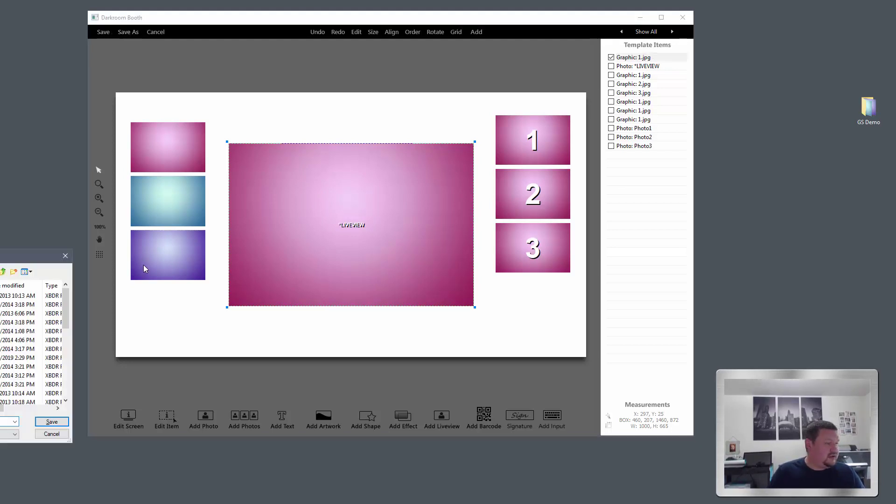
drag(46, 255, 607, 205)
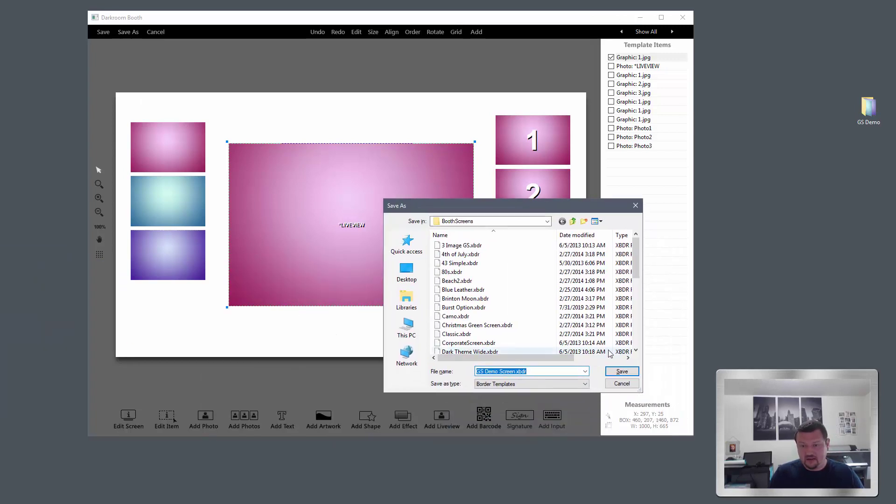
click(622, 372)
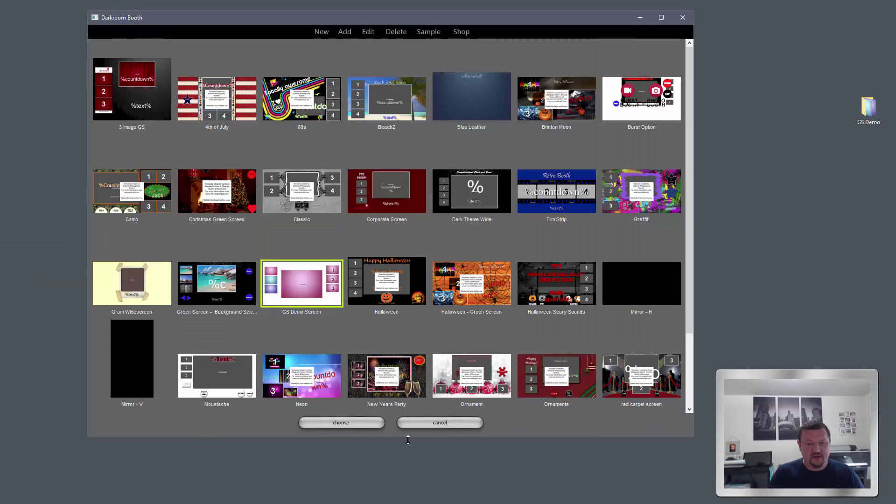
Step: Go to the event's Screens settings and bring up the Screen Template chooser
click(337, 422)
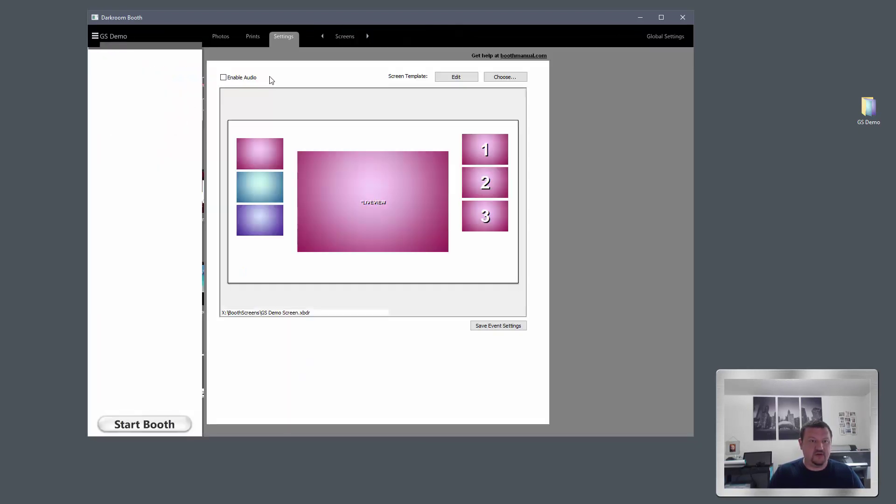
click(345, 36)
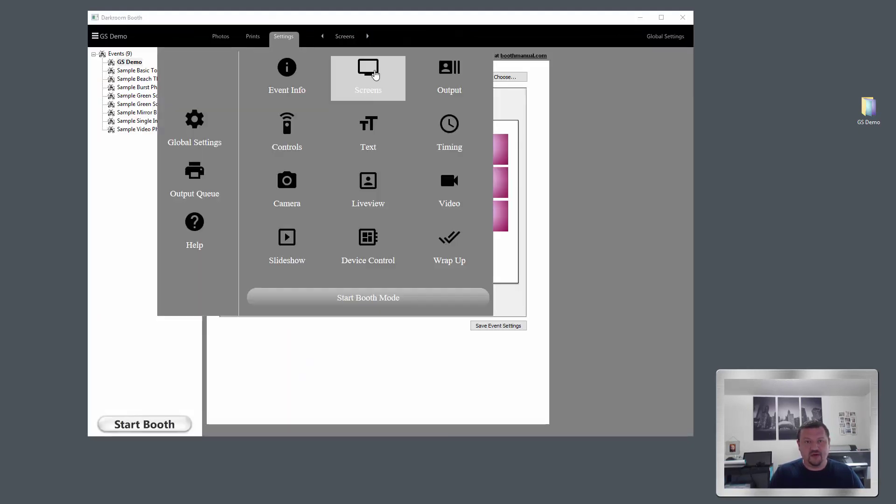
click(439, 82)
click(525, 105)
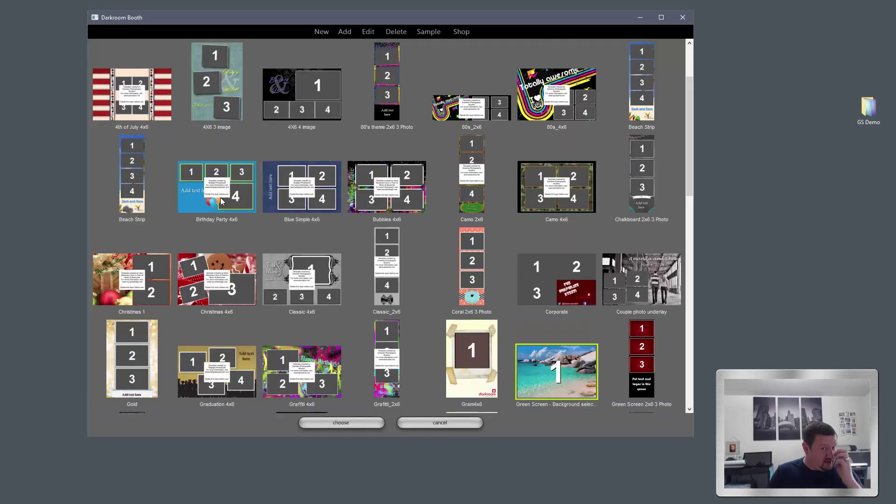
Step: Create a new template described as GS Demo 2x6 with a 2x6 page size
click(322, 32)
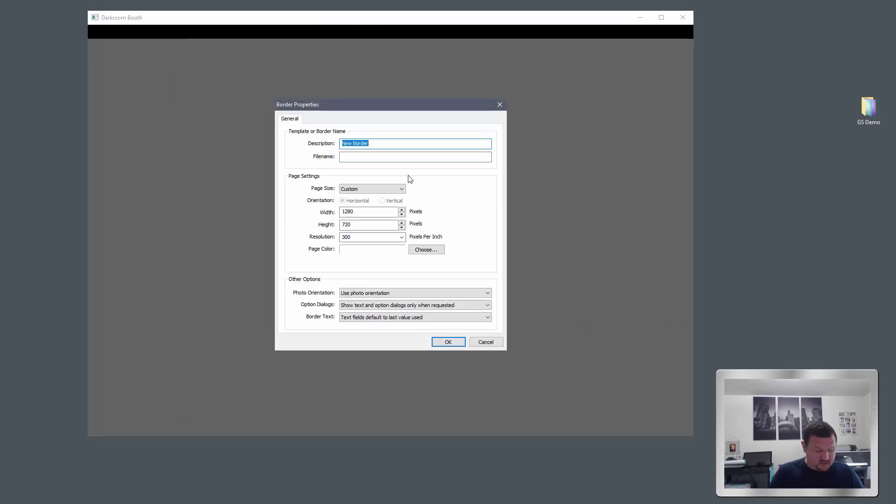
text(G)
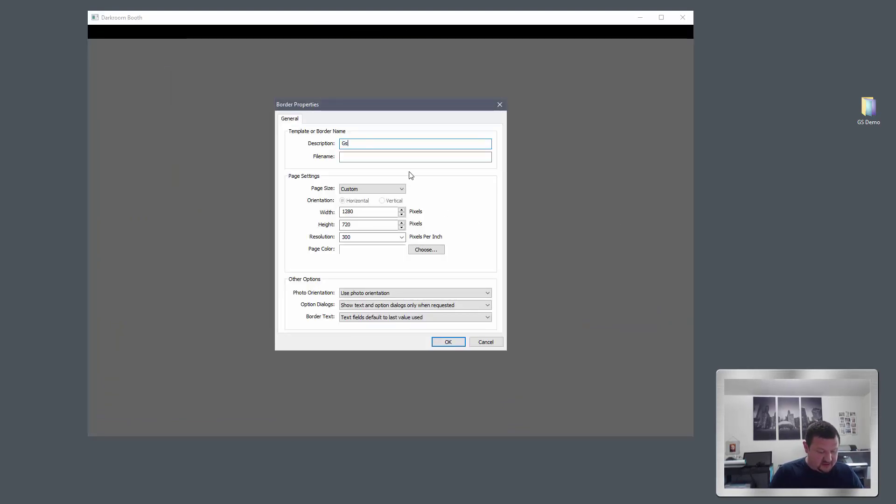
text(S Demo 2x6)
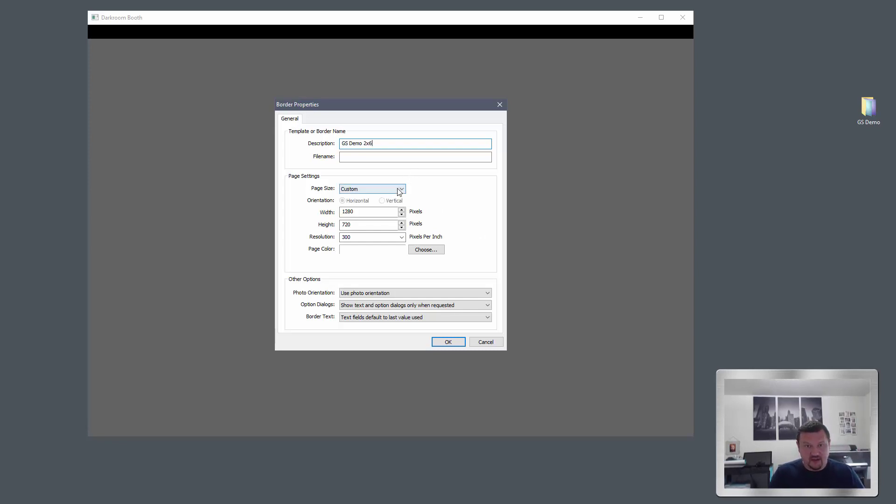
click(378, 190)
click(357, 203)
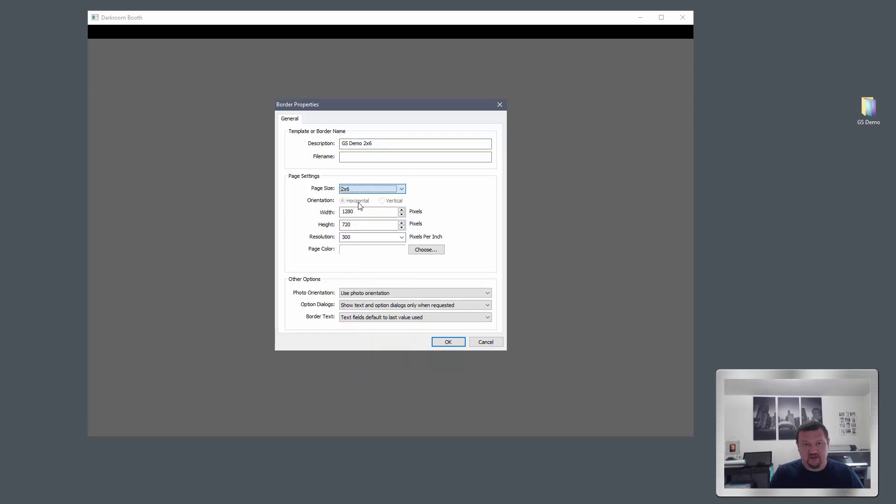
click(448, 343)
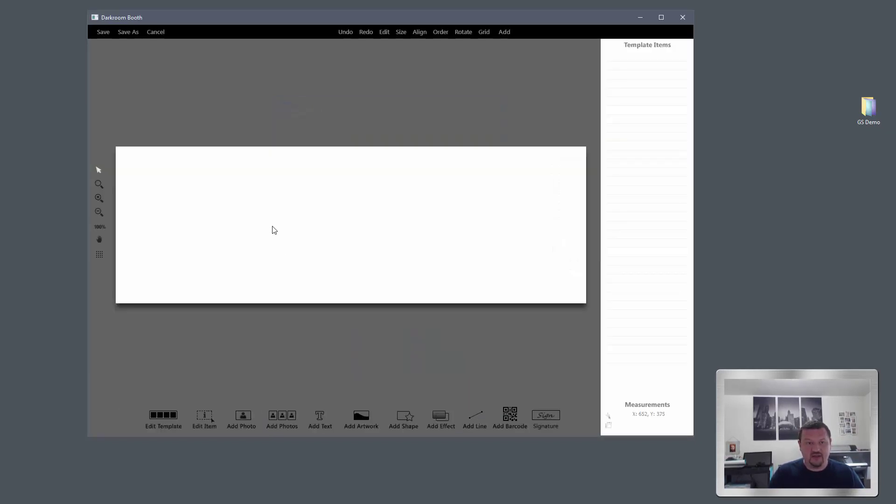
Step: Switch the new template's page to vertical orientation
click(165, 416)
click(382, 201)
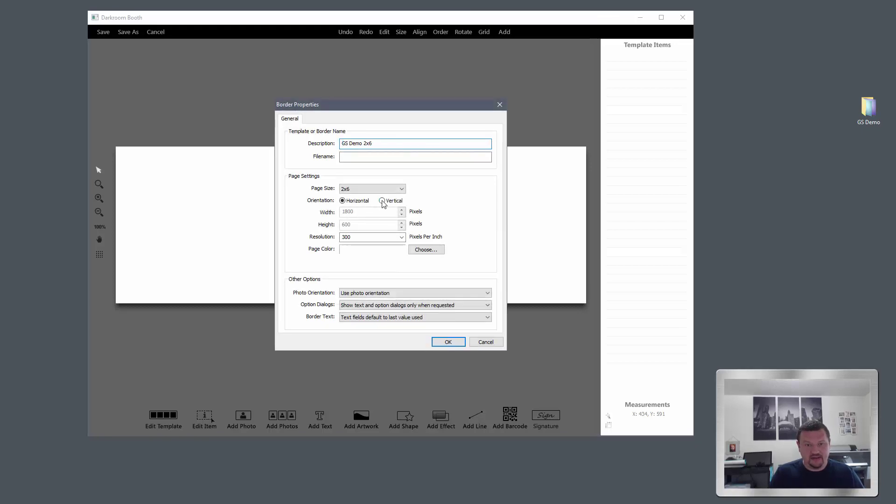
click(441, 343)
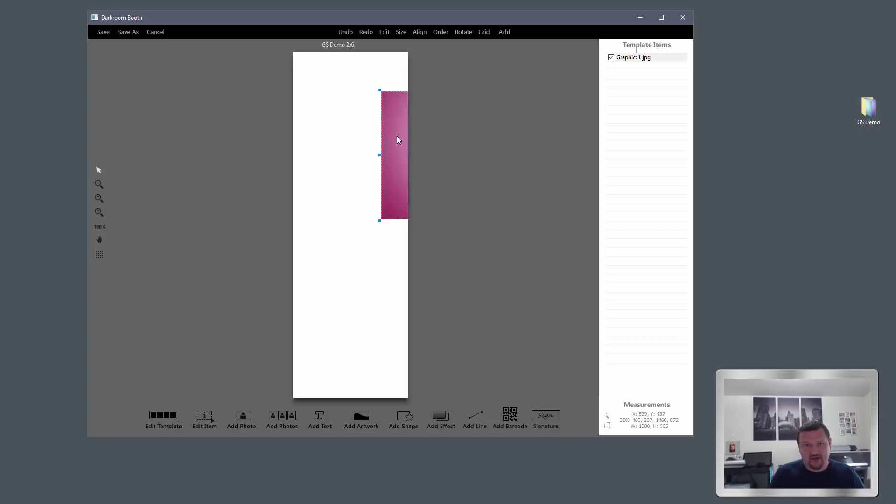
Step: Place the pink 1.jpg graphic near the top of the strip at 496 x 331
scroll(395, 136, down, 2)
drag(402, 128, 359, 114)
scroll(341, 133, down, 4)
scroll(347, 124, down, 2)
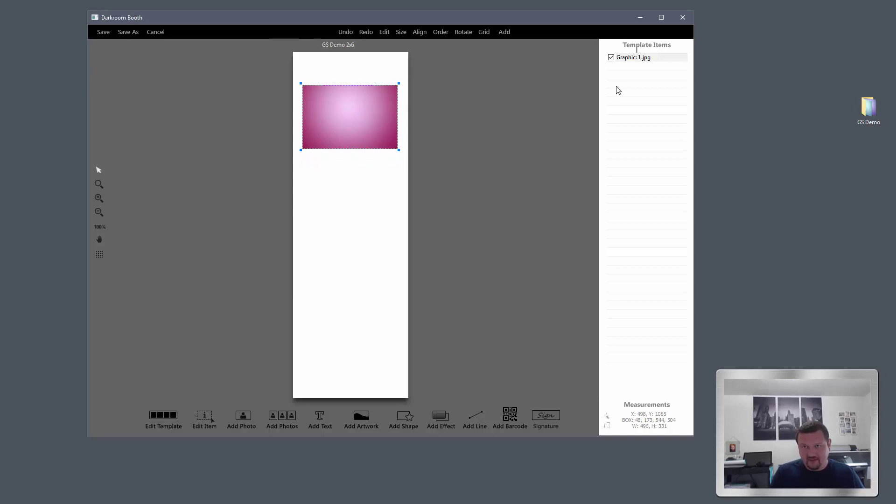
double_click(633, 57)
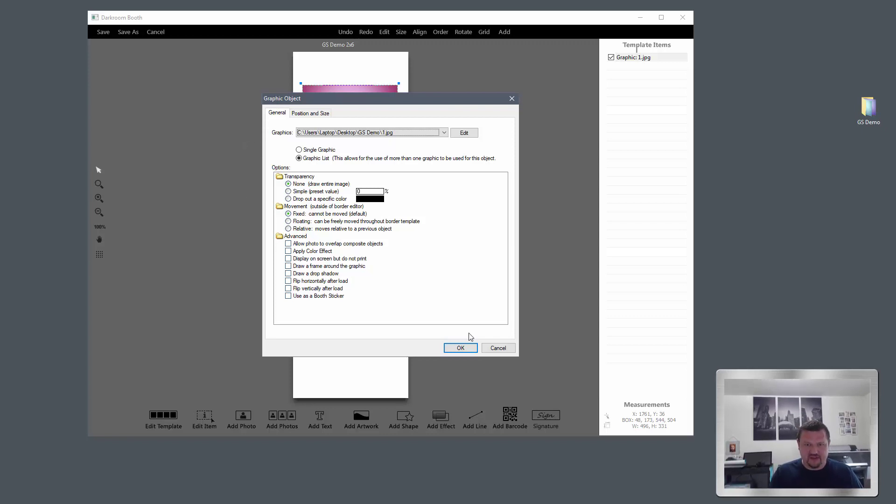
click(460, 349)
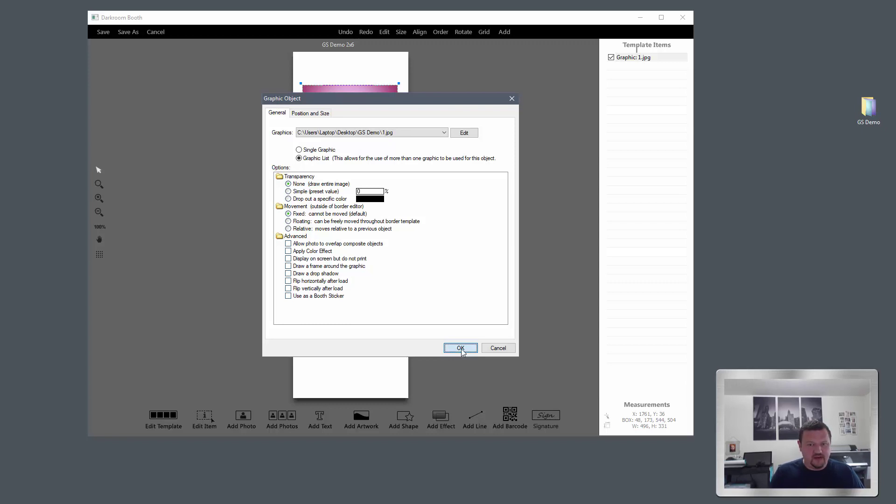
click(461, 349)
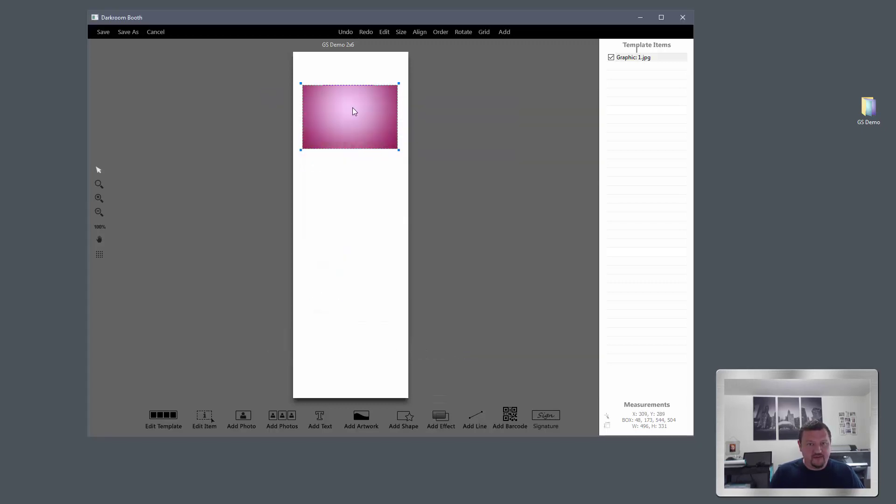
drag(352, 107, 355, 101)
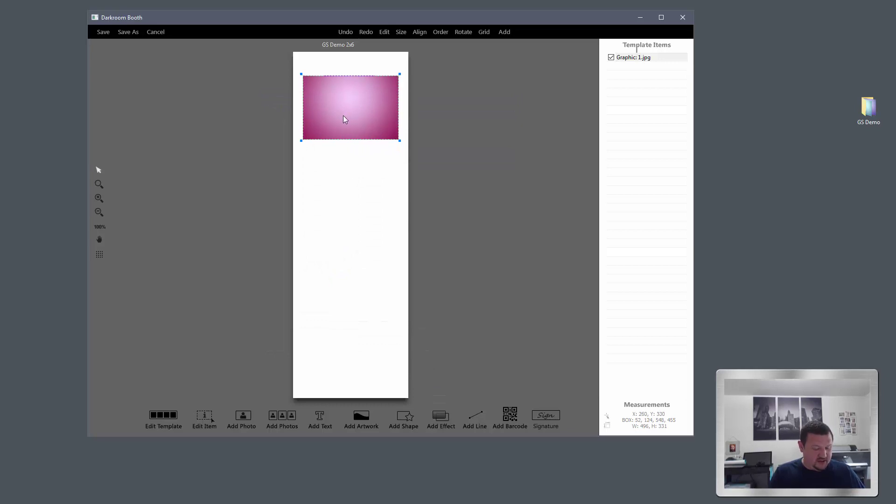
Step: Duplicate the pink graphic and arrange the three copies in a vertical stack
key(ctrl+d)
key(ctrl+d)
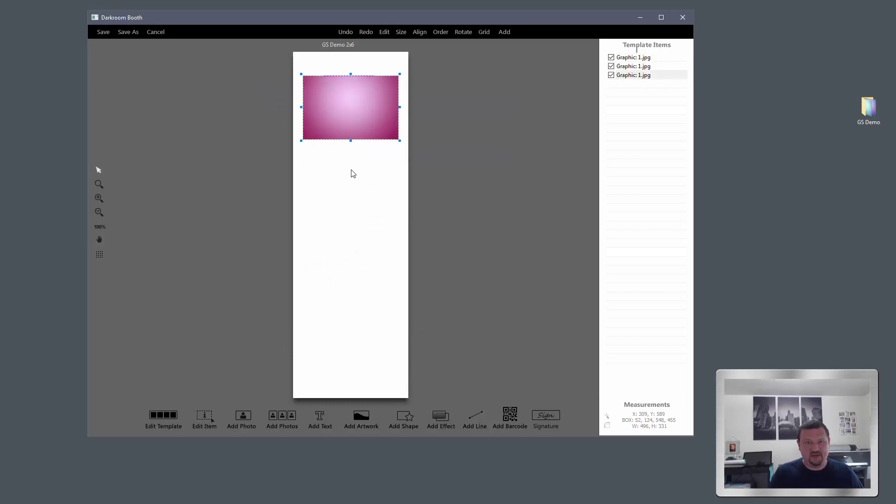
click(354, 176)
drag(353, 116, 351, 264)
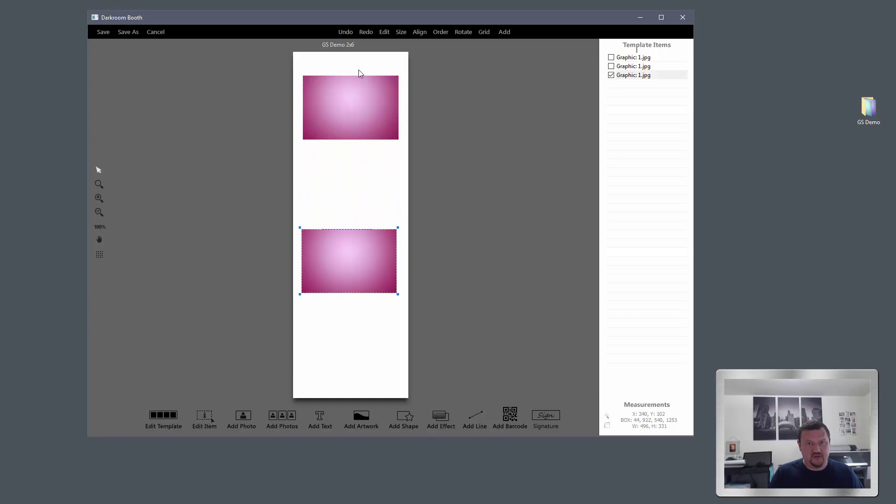
drag(358, 70, 359, 170)
click(349, 265)
drag(351, 272, 352, 272)
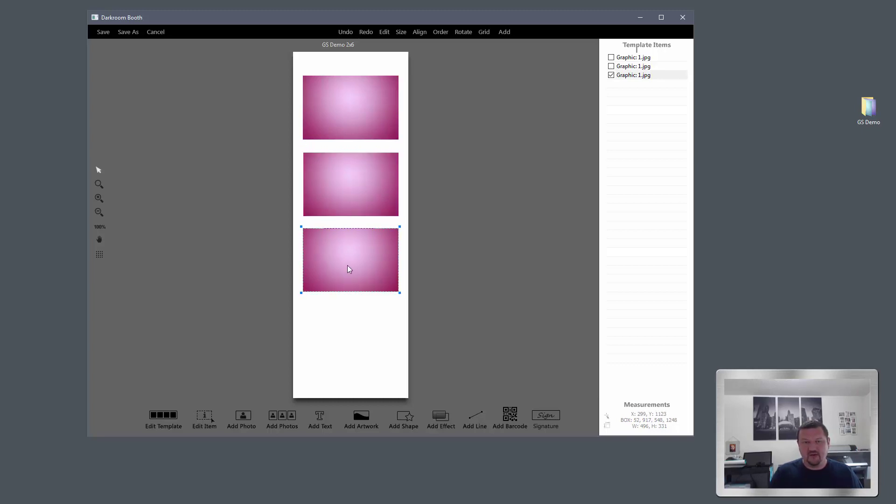
Step: Add a Photo1 placeholder using chroma-key transparency
click(273, 416)
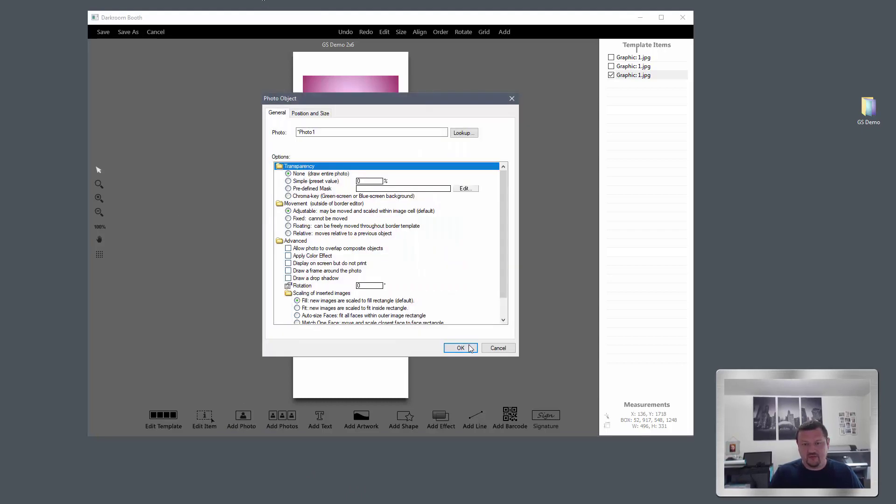
click(292, 197)
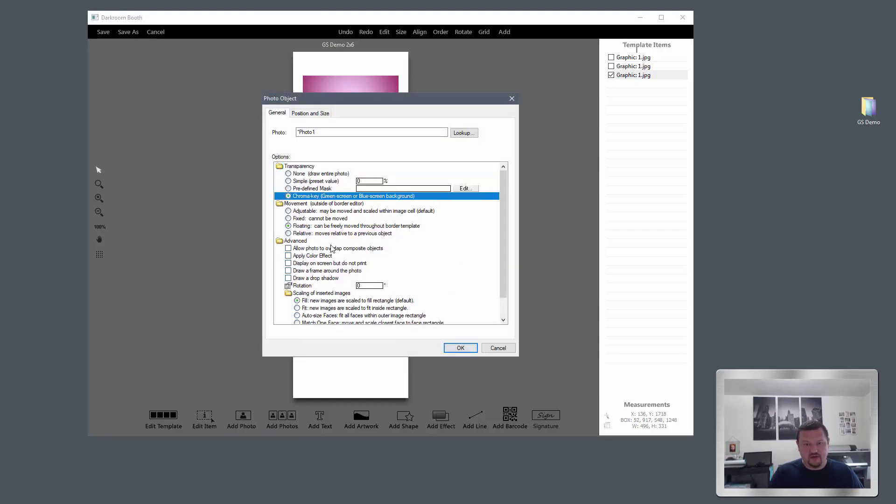
click(462, 349)
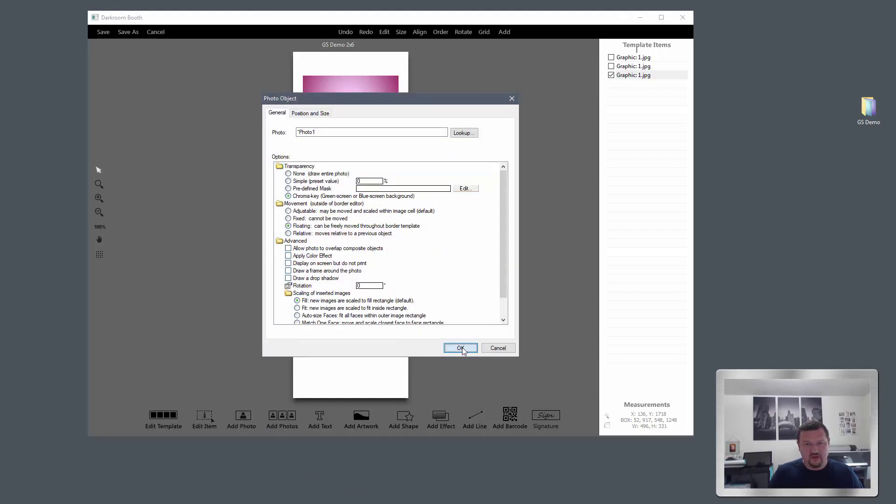
Step: Make the placeholder the same position and size as the top pink graphic
click(641, 58)
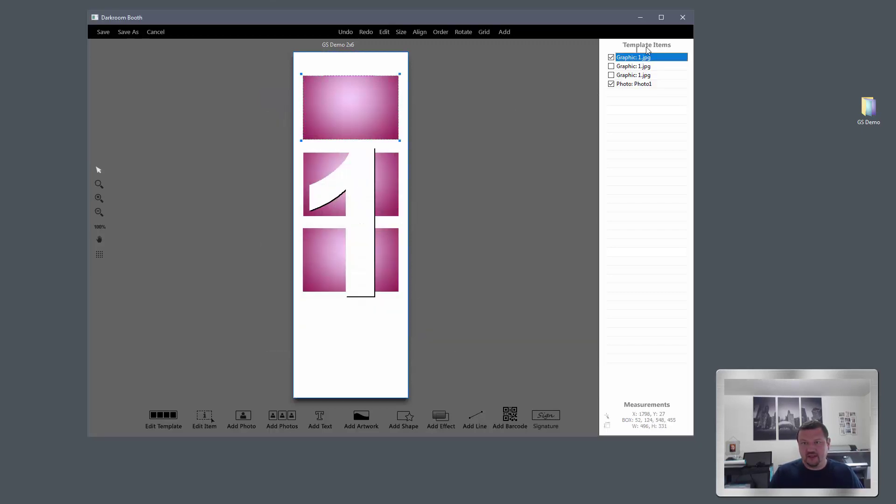
right_click(652, 58)
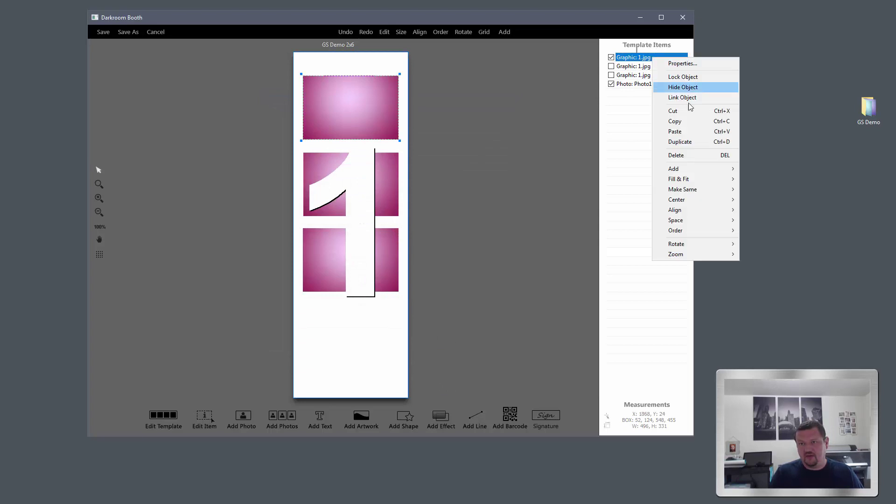
mouse_move(684, 192)
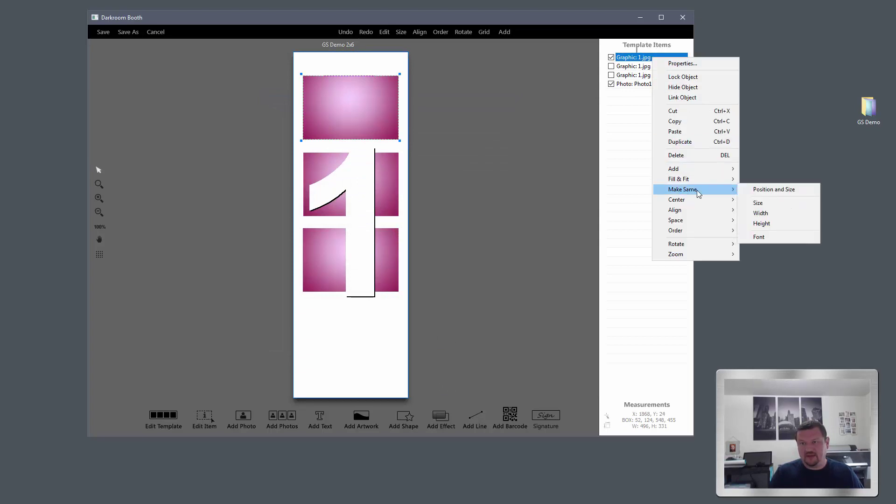
click(774, 189)
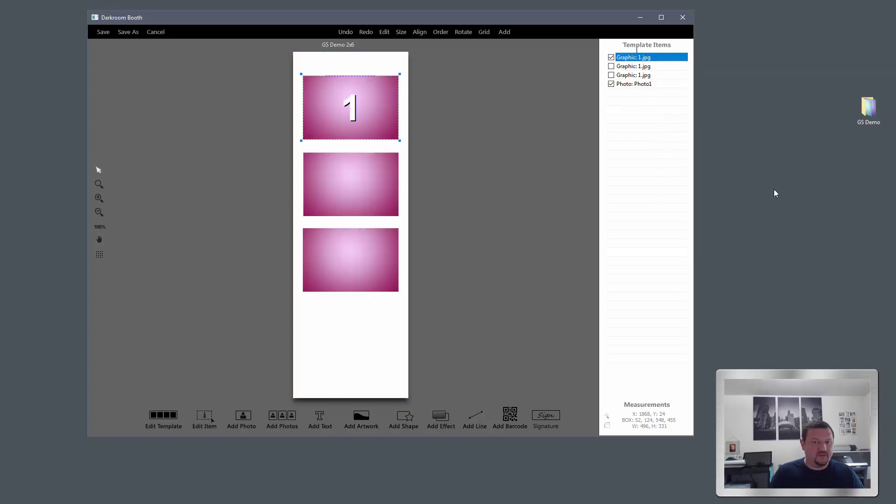
Step: Center-align the three pink graphics
click(629, 77)
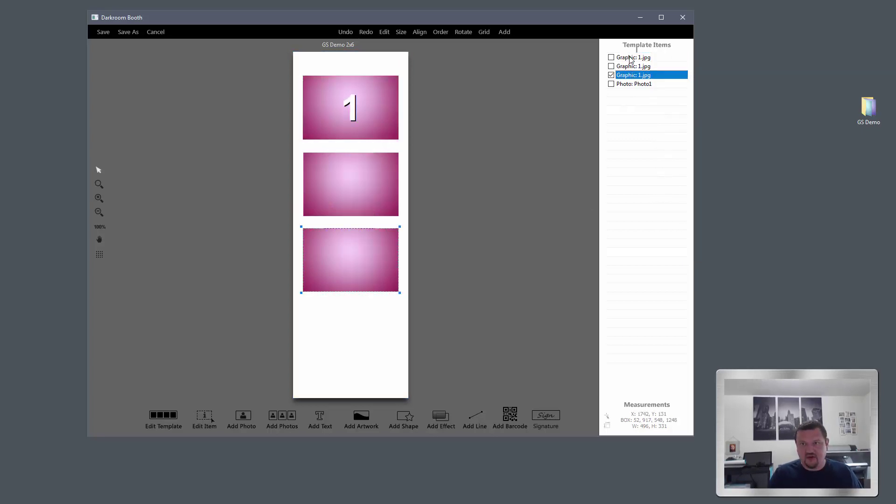
shift+click(630, 57)
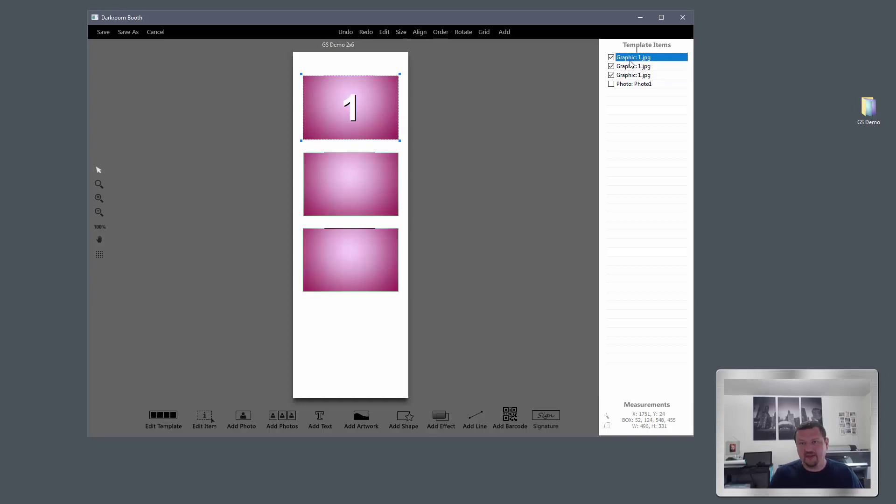
right_click(641, 61)
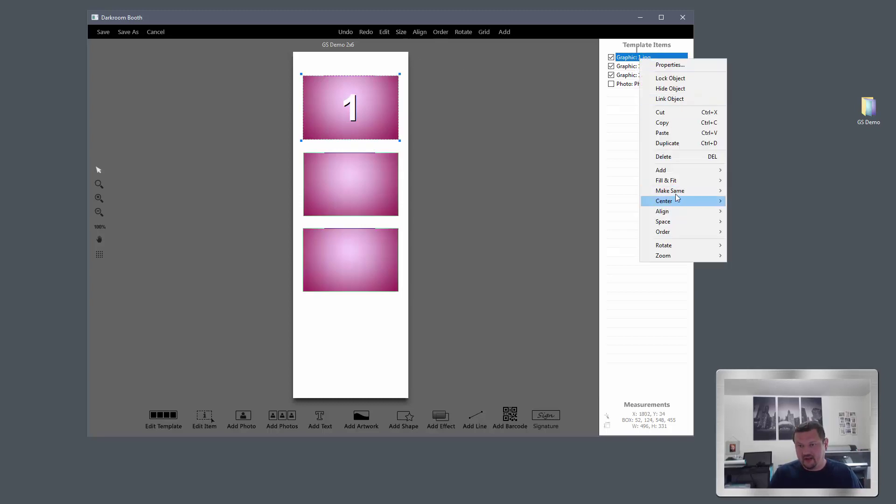
mouse_move(672, 204)
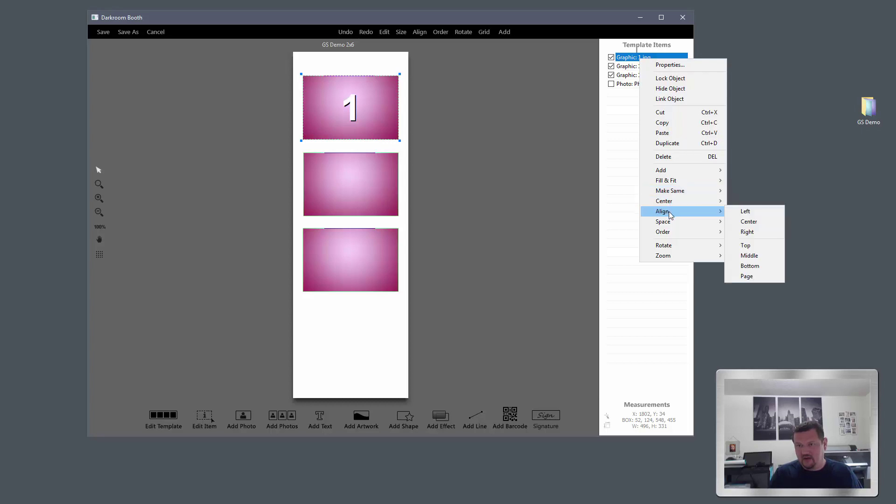
click(763, 223)
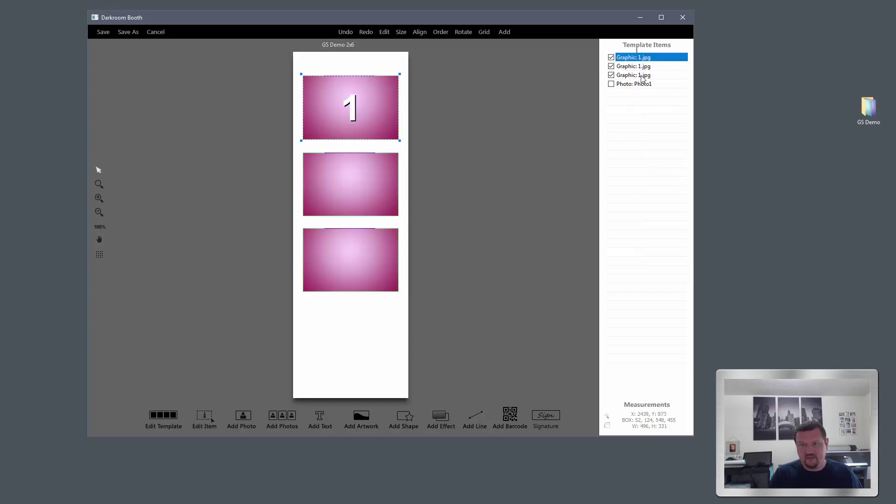
Step: Space all three pink frames vertically with equal centres
right_click(645, 59)
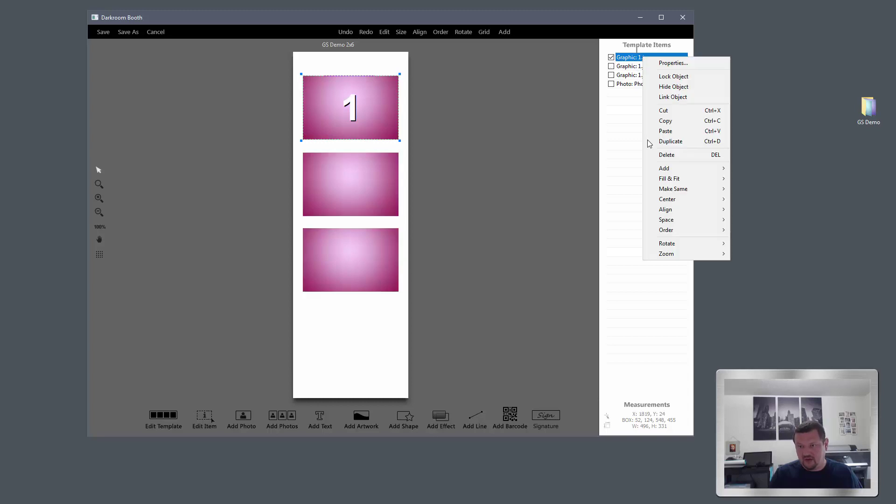
mouse_move(671, 213)
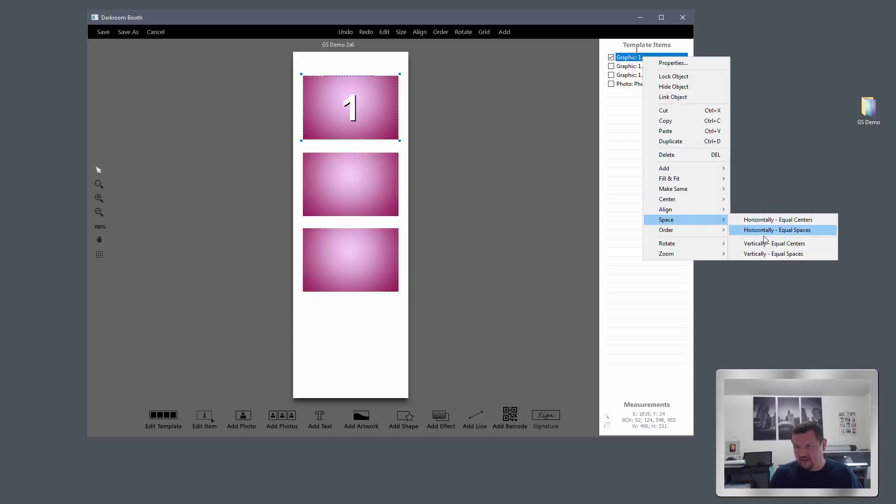
click(765, 243)
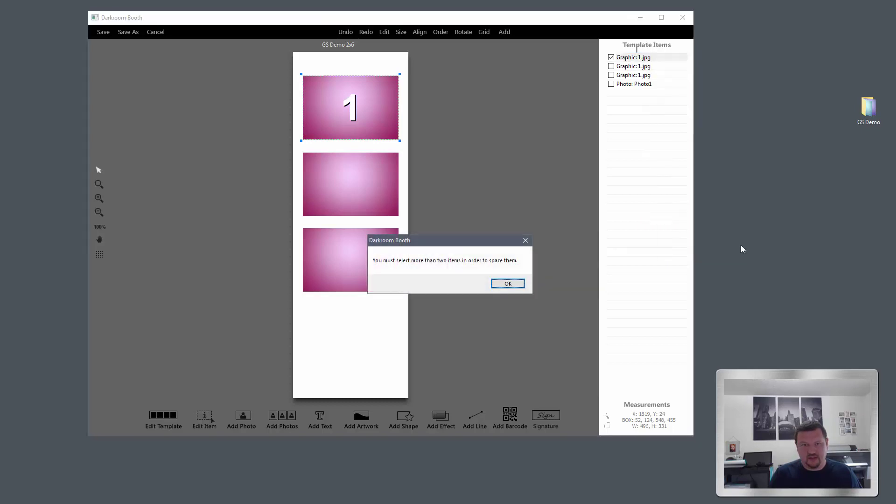
click(523, 286)
ctrl+click(628, 66)
ctrl+click(630, 75)
right_click(628, 78)
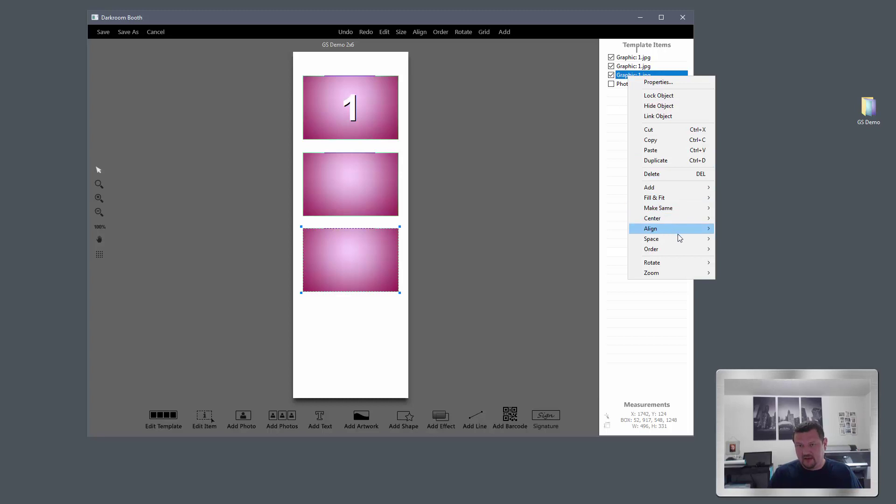
mouse_move(688, 243)
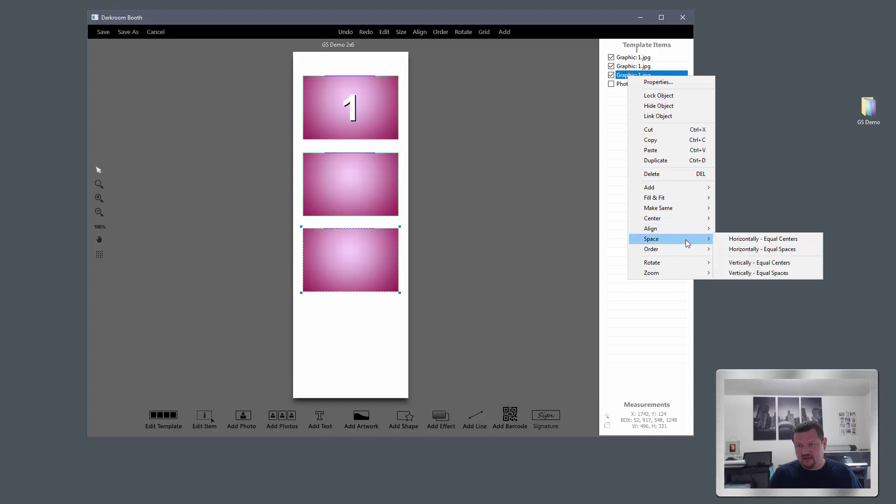
click(783, 269)
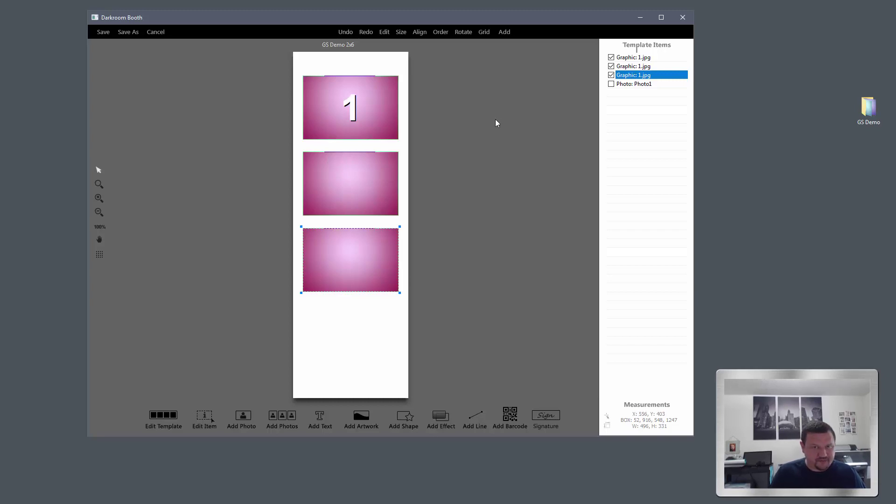
Step: Duplicate Photo1 twice and rename the copies Photo2 and Photo3
click(630, 84)
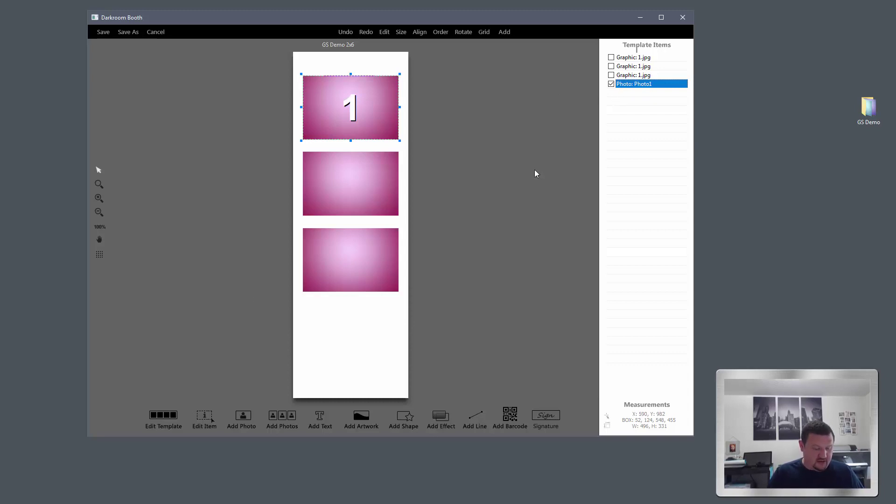
key(ctrl+d)
key(ctrl+d)
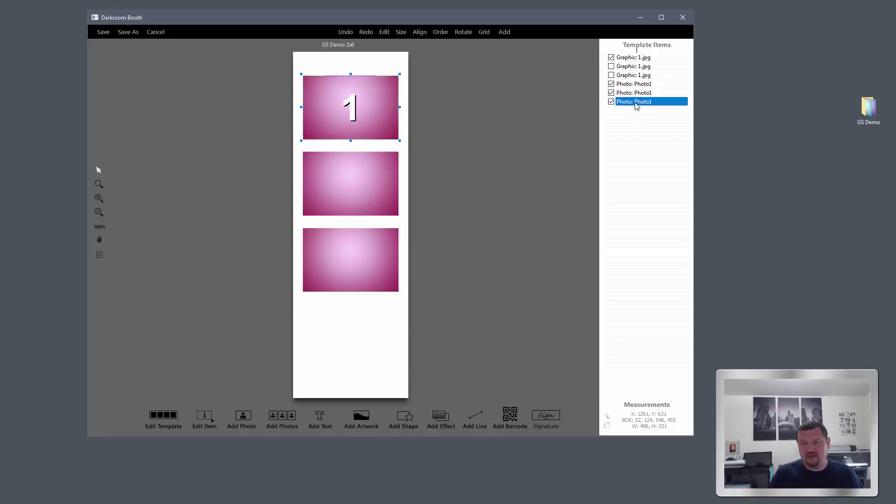
double_click(648, 92)
click(329, 132)
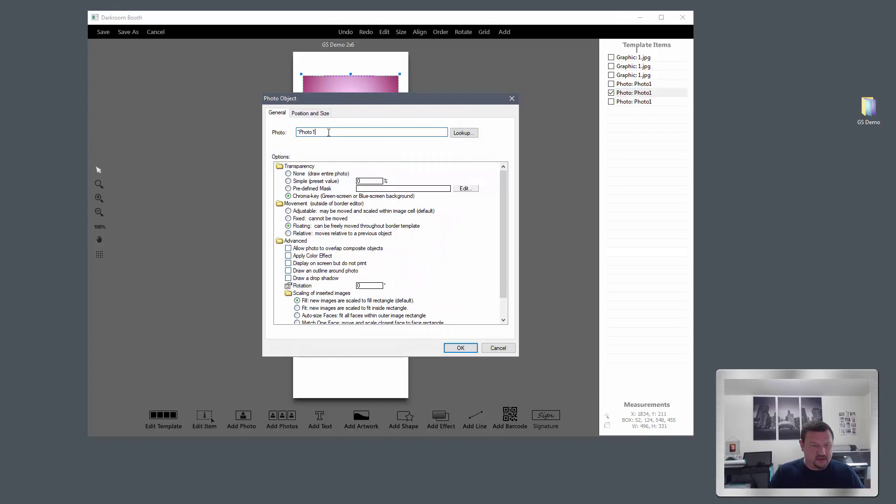
click(464, 351)
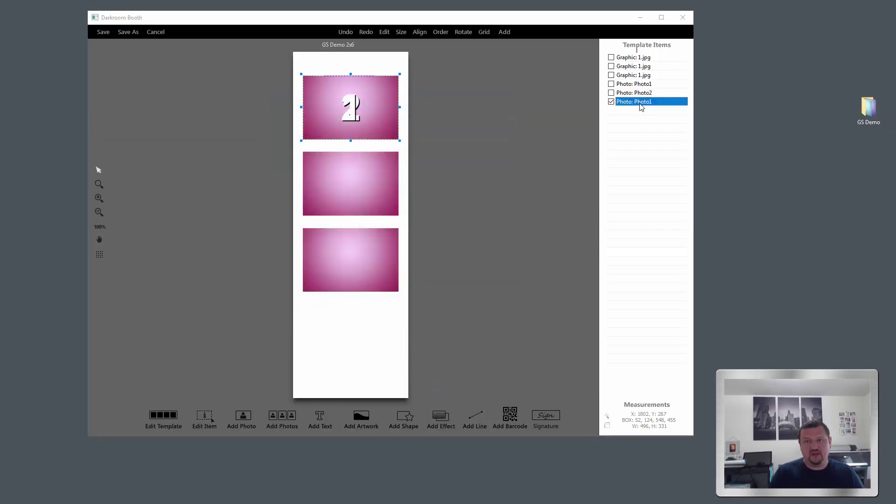
click(335, 134)
text(*)
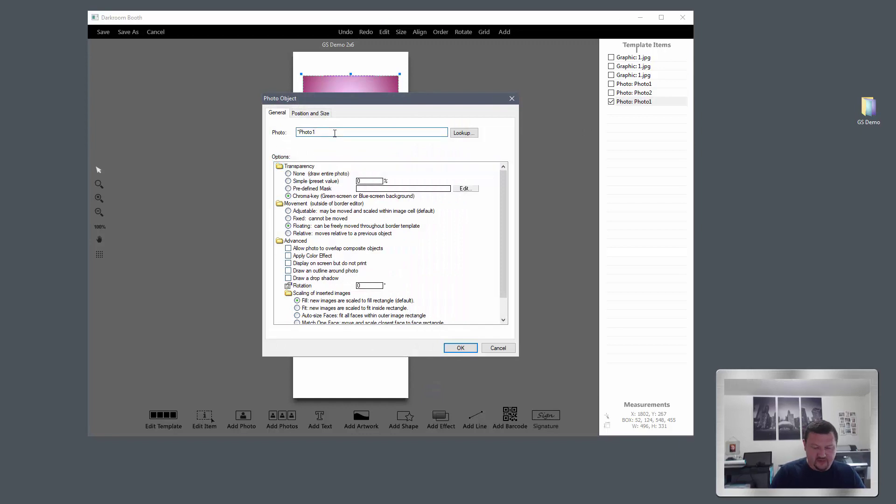
click(460, 349)
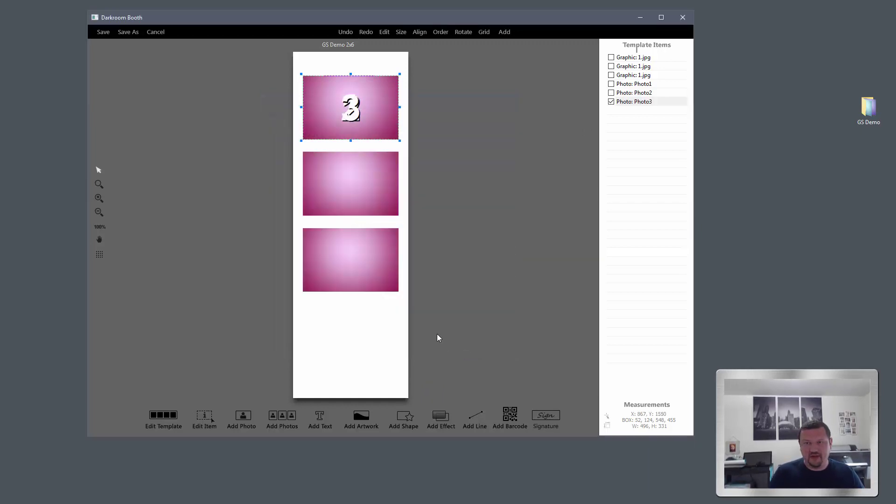
Step: Give Photo2 the middle pink graphic's position and size
click(624, 84)
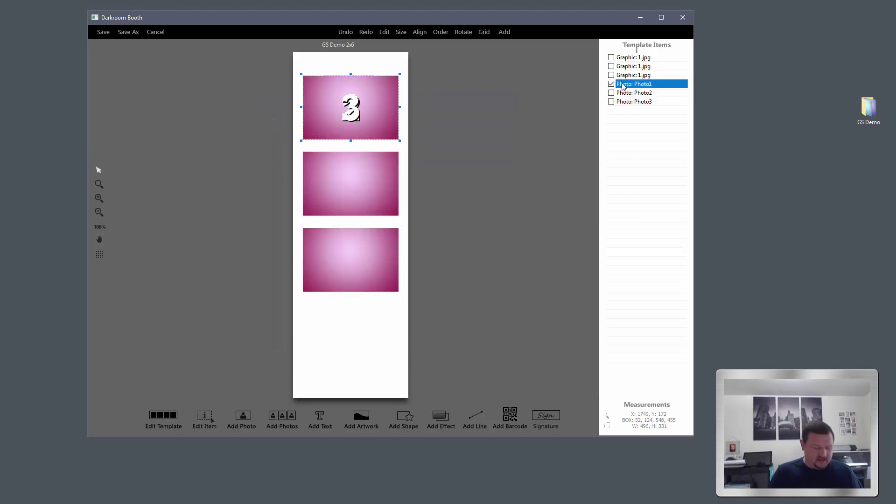
click(628, 69)
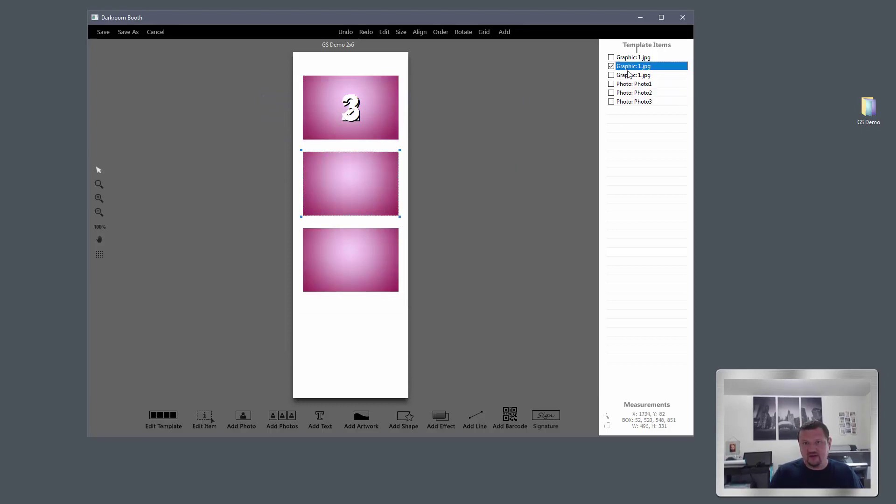
click(633, 95)
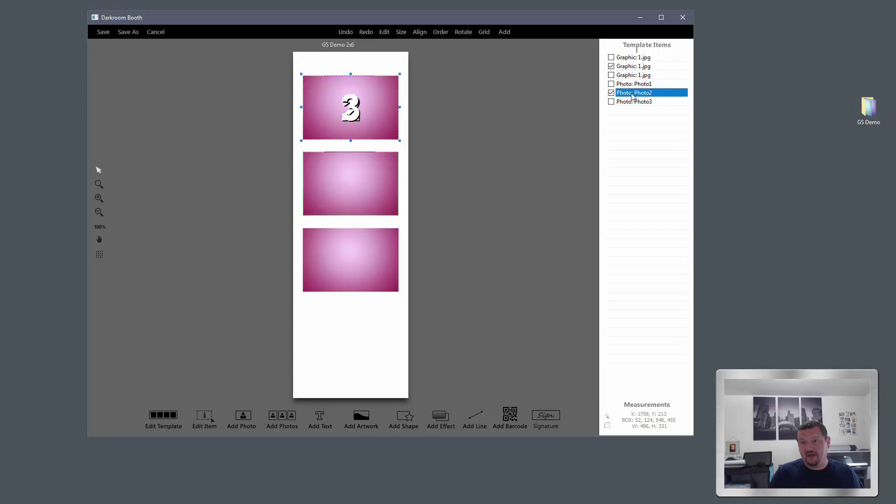
click(637, 68)
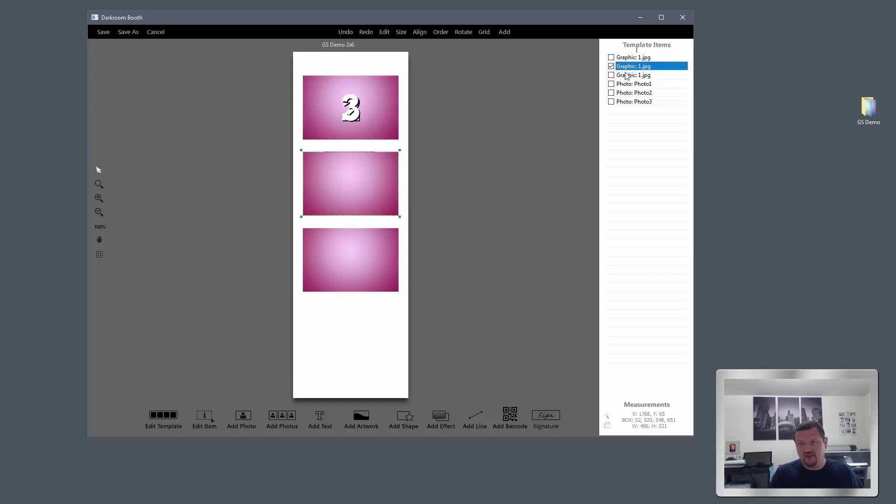
click(612, 95)
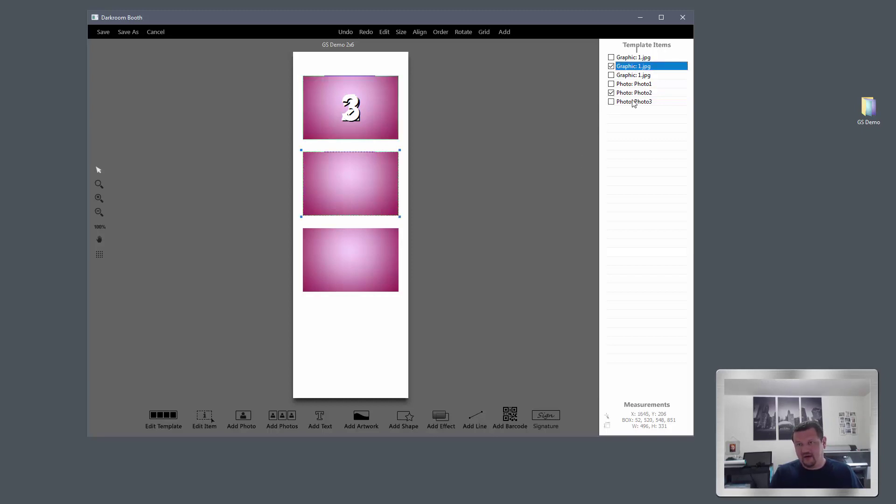
right_click(661, 68)
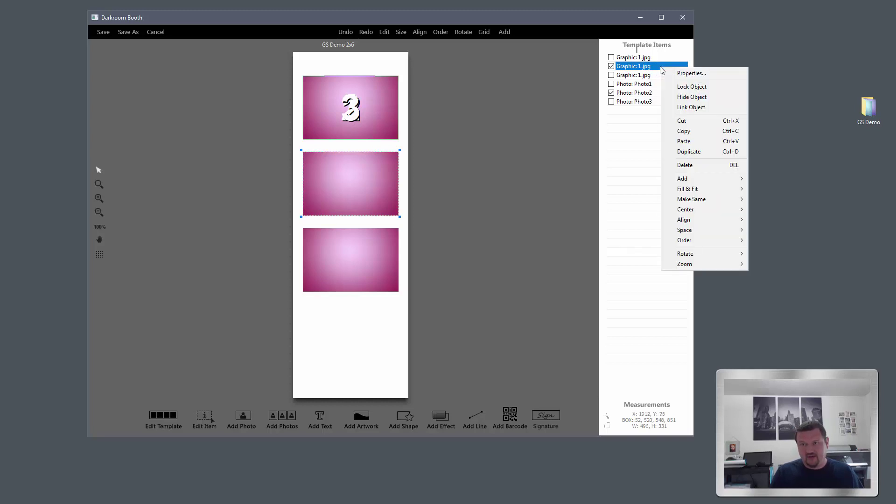
mouse_move(714, 199)
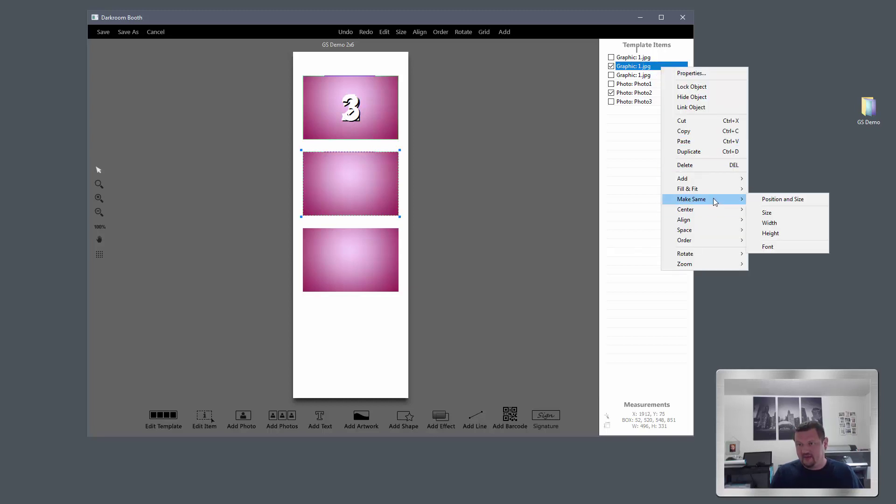
click(796, 204)
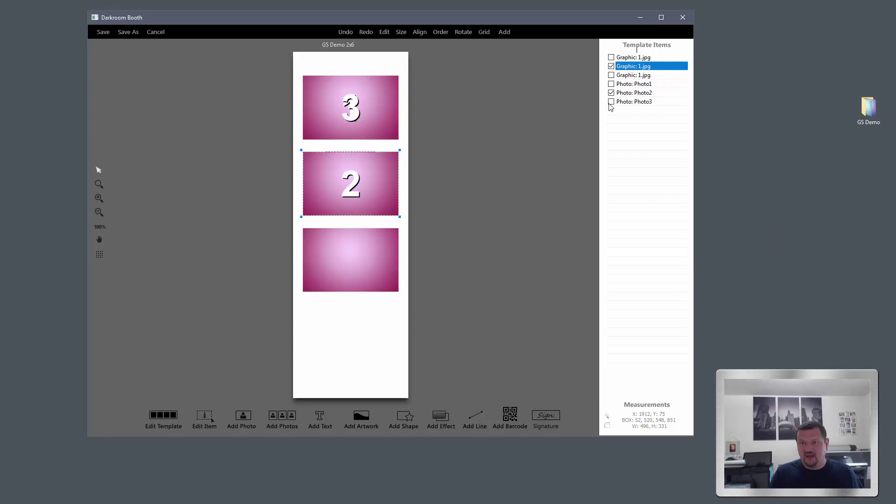
Step: Give Photo3 the bottom pink graphic's position and size
click(625, 80)
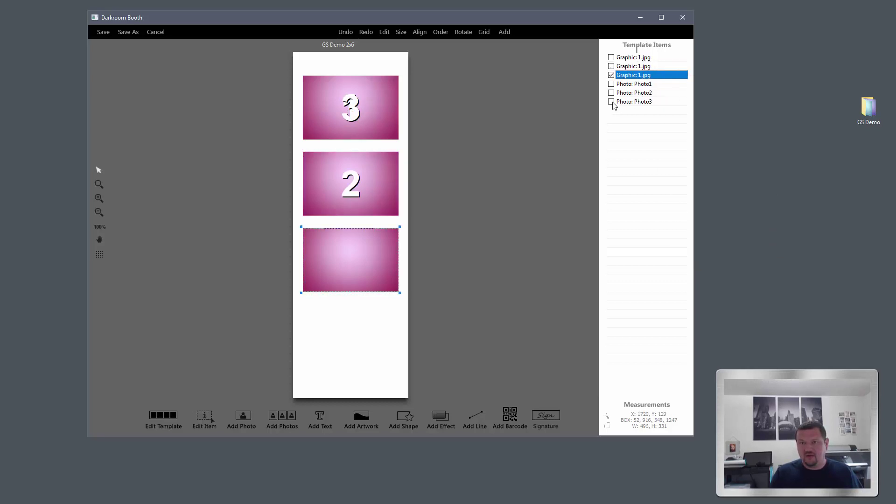
click(611, 102)
right_click(650, 77)
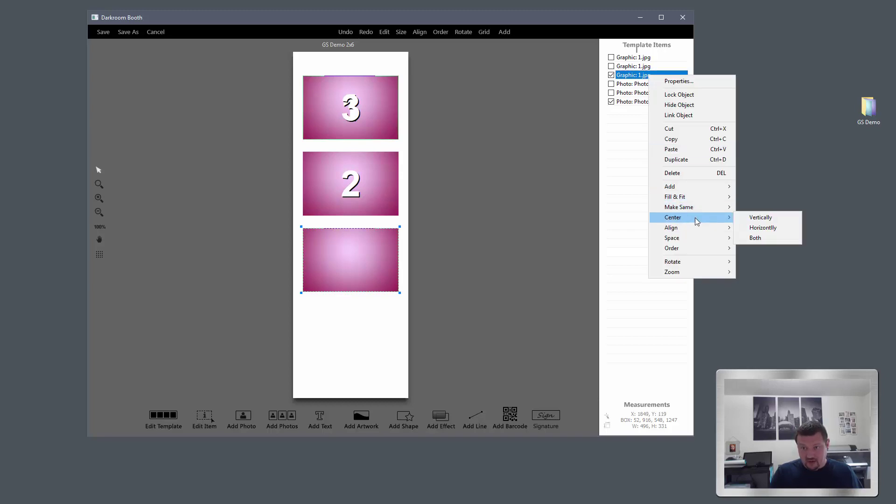
mouse_move(697, 206)
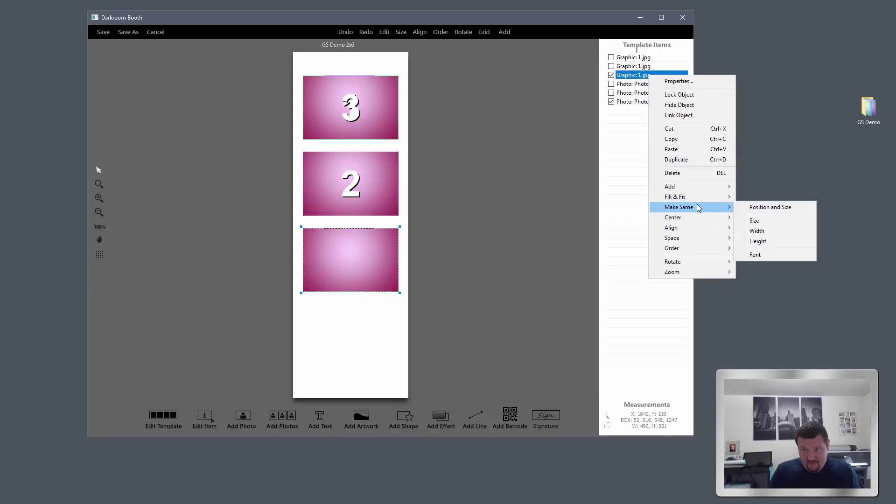
click(760, 208)
click(367, 375)
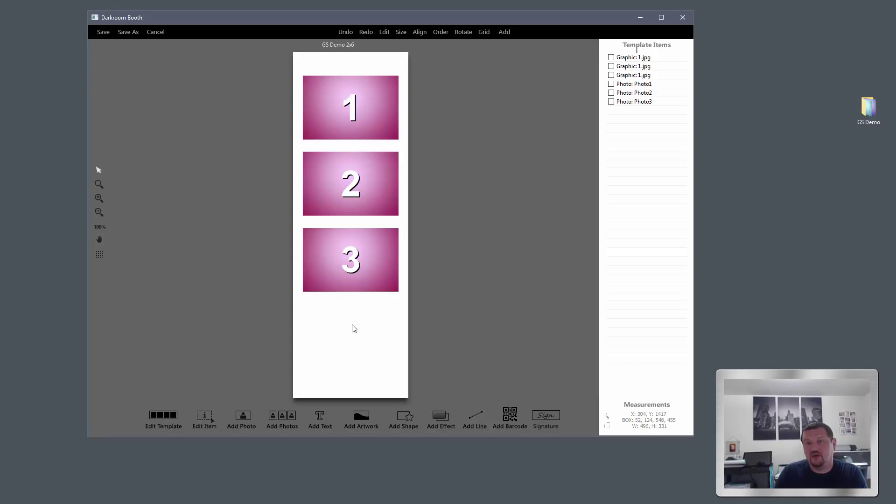
Step: Save the strip as GS Demo 2x6.xbdr and set it as the output template, matching photos per session
click(127, 32)
click(634, 372)
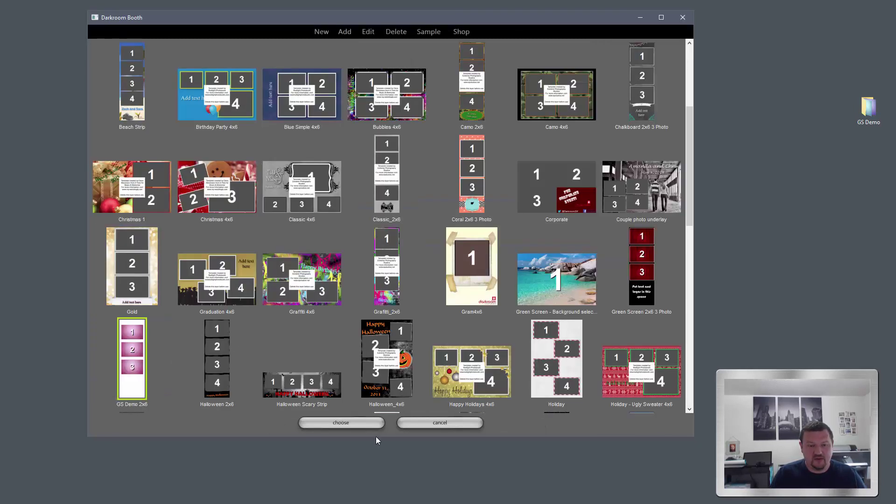
double_click(122, 392)
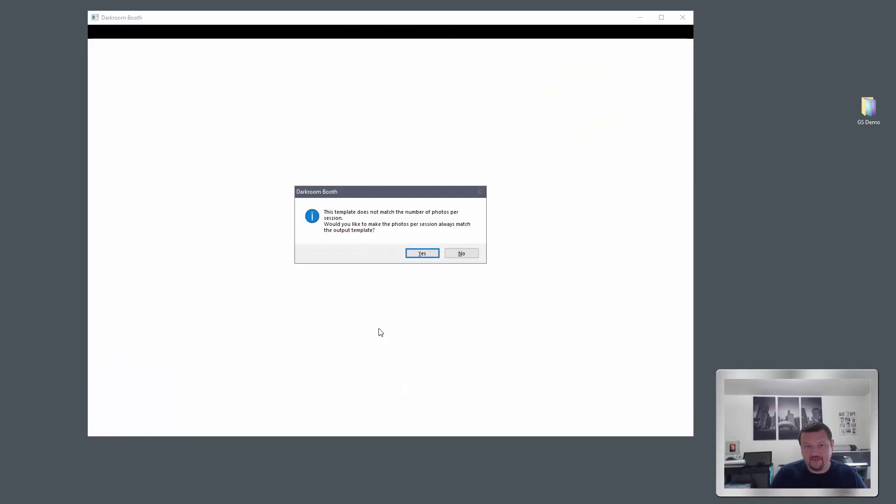
click(430, 256)
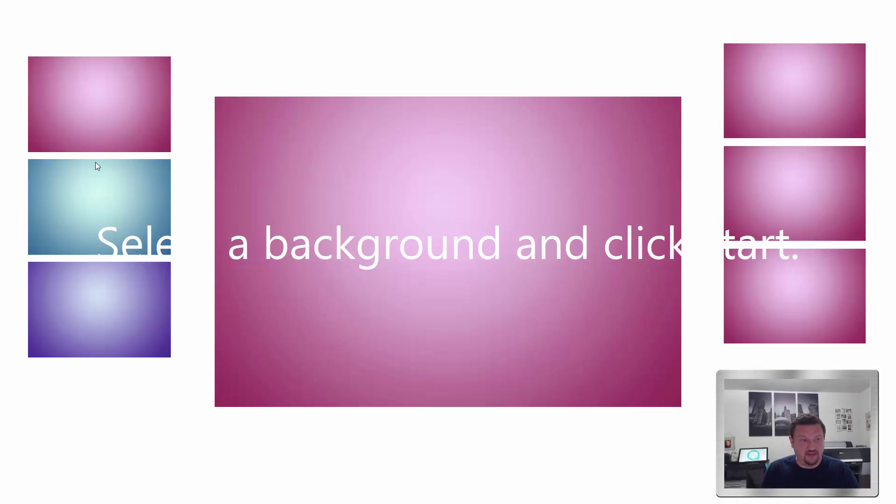
Step: Preview the teal and purple backgrounds on the booth, then exit it with Esc
click(86, 175)
click(53, 300)
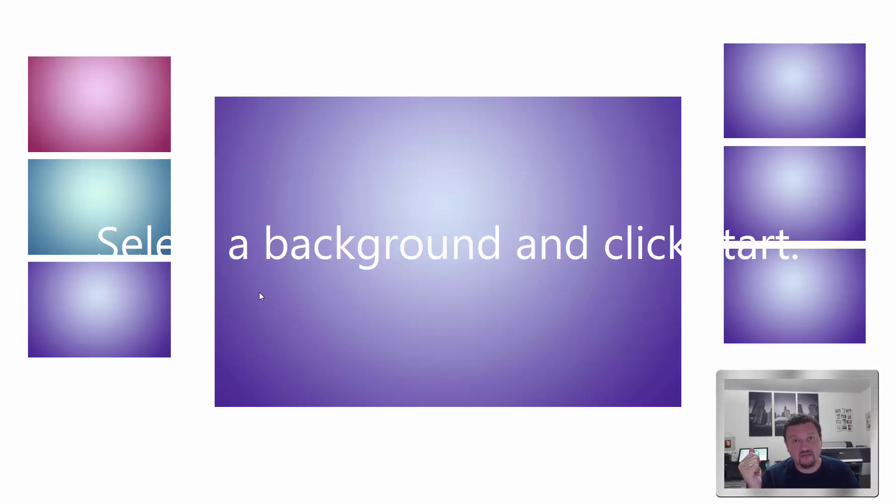
key(Escape)
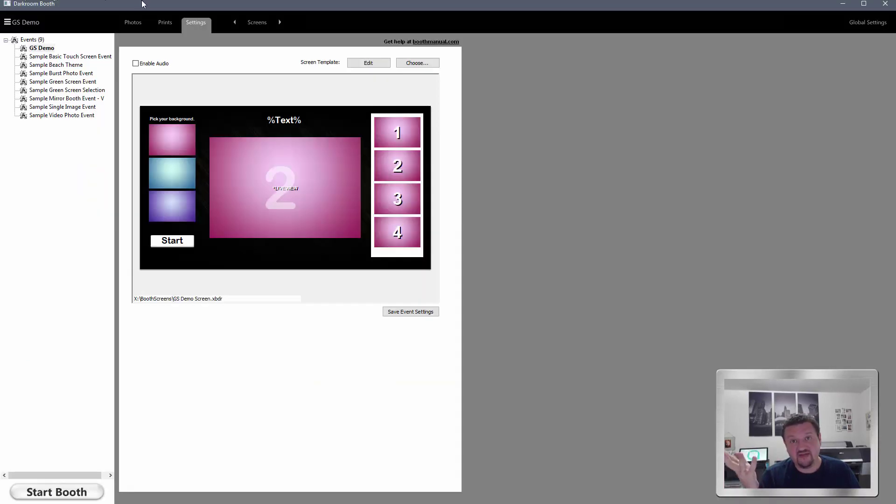
click(378, 64)
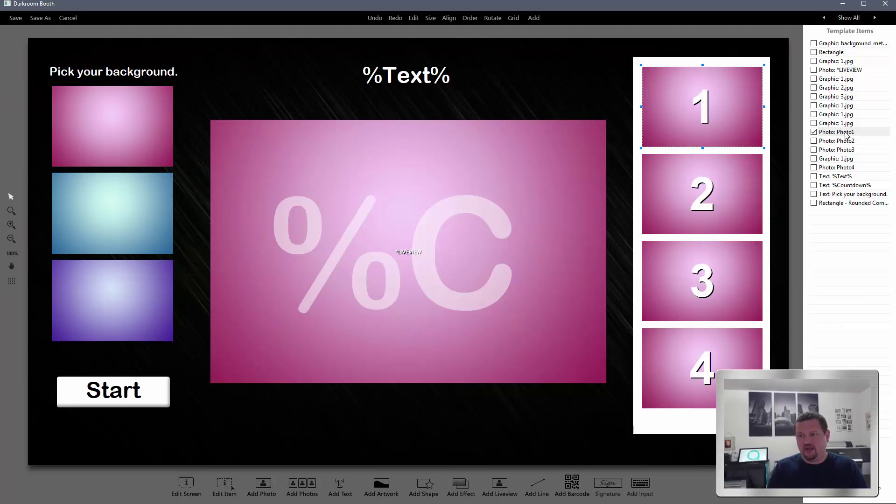
double_click(845, 132)
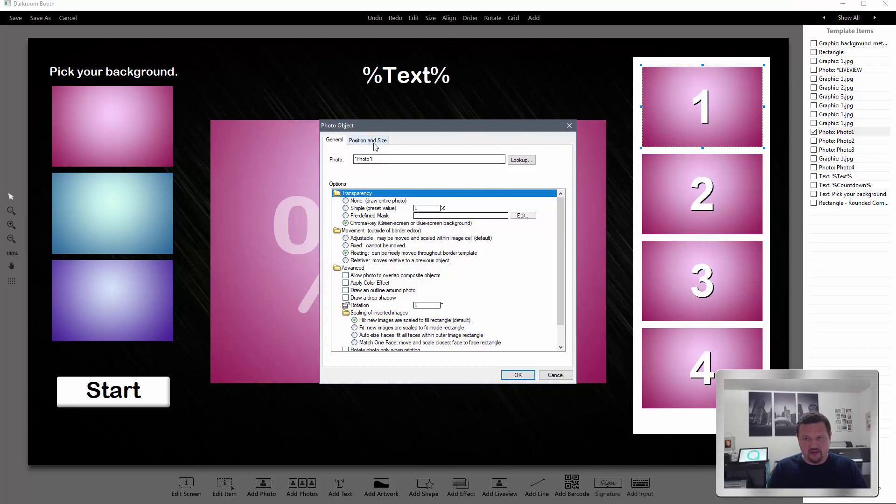
click(569, 125)
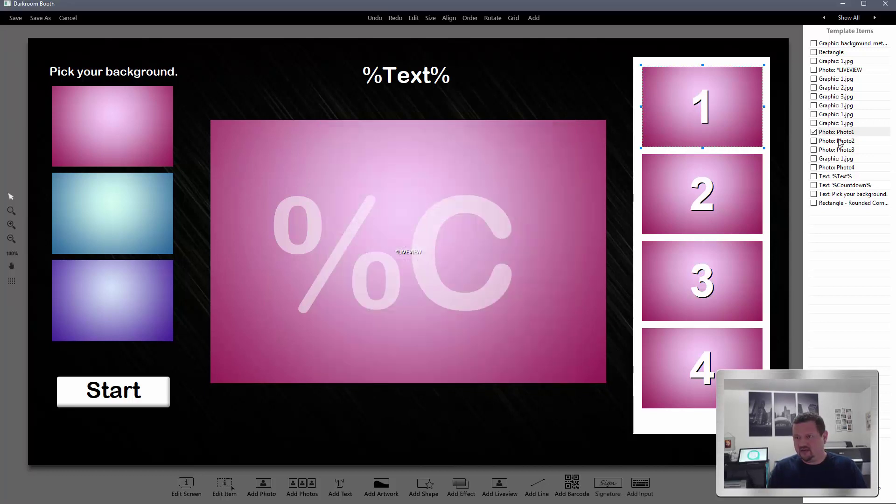
click(844, 124)
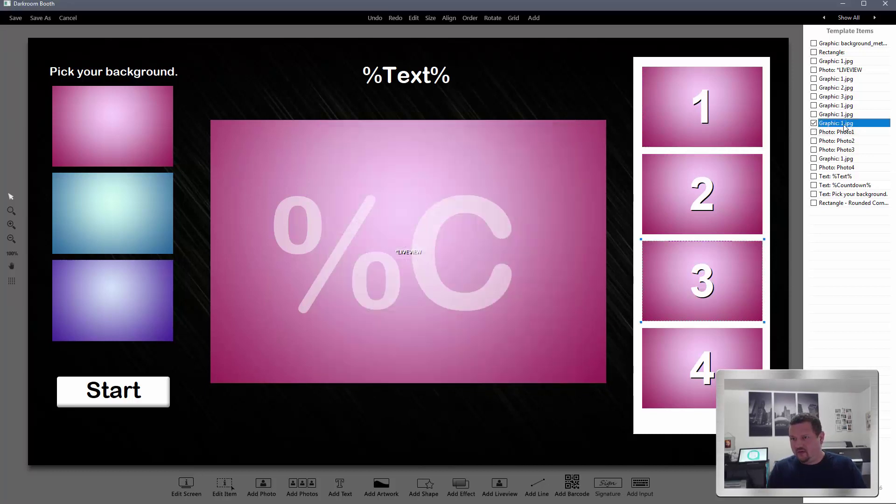
click(846, 106)
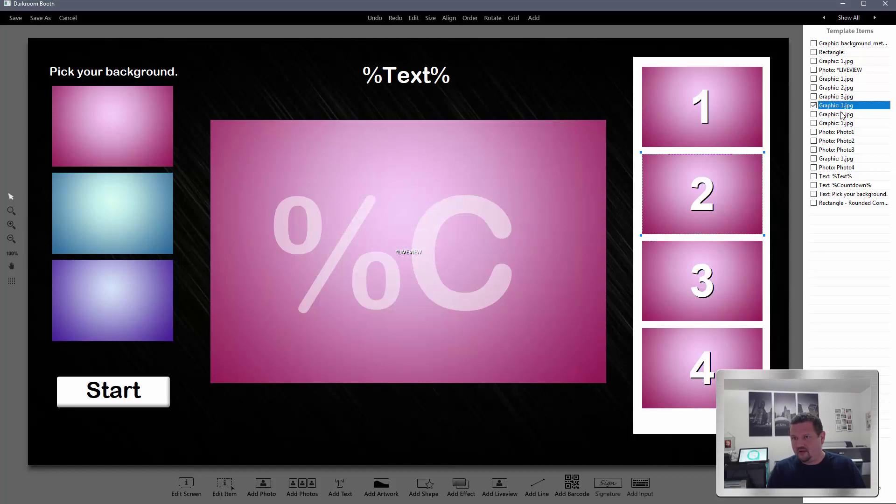
click(844, 115)
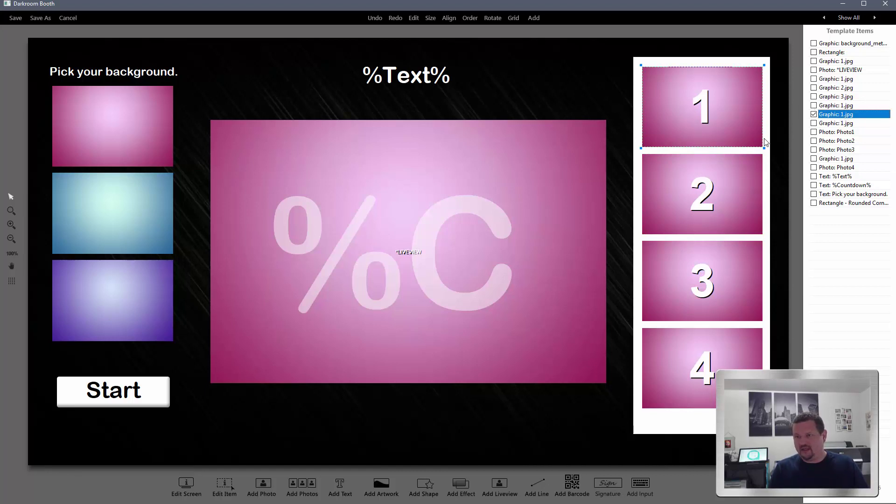
Step: Rename frame 1's graphic list to Backgrounds by adding an 's', keeping the changes
double_click(840, 119)
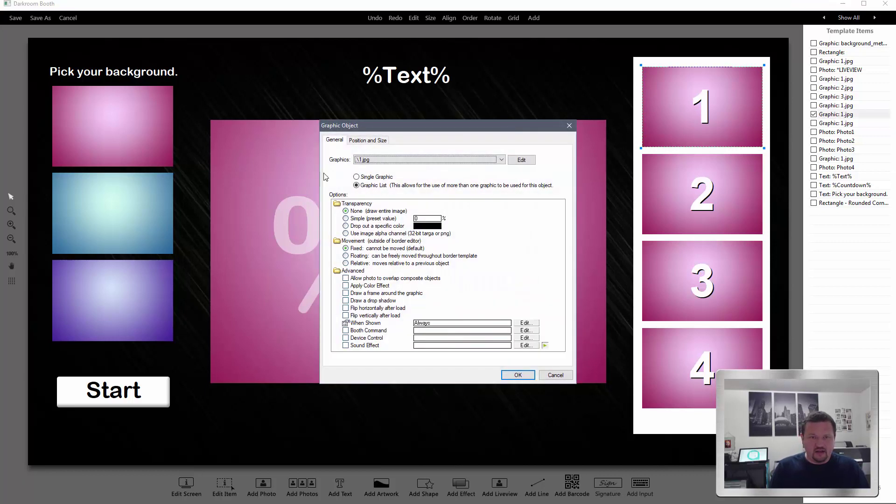
click(517, 164)
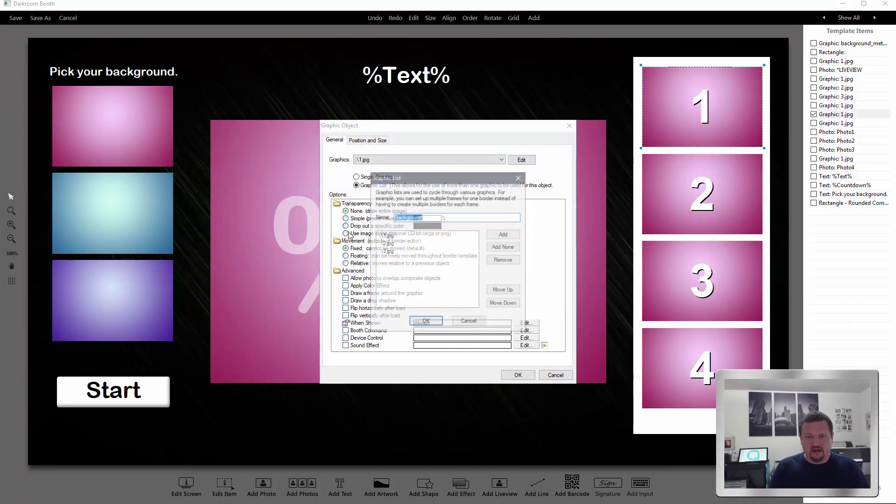
click(440, 217)
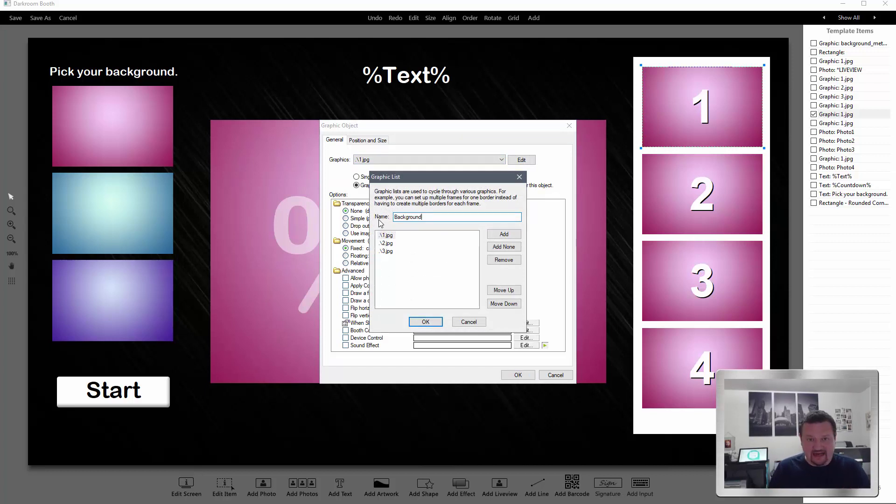
text(s)
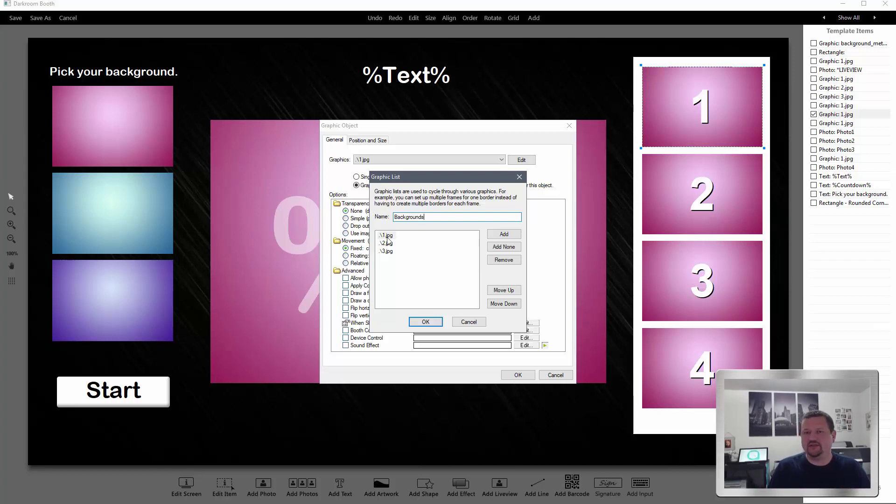
click(425, 323)
click(518, 375)
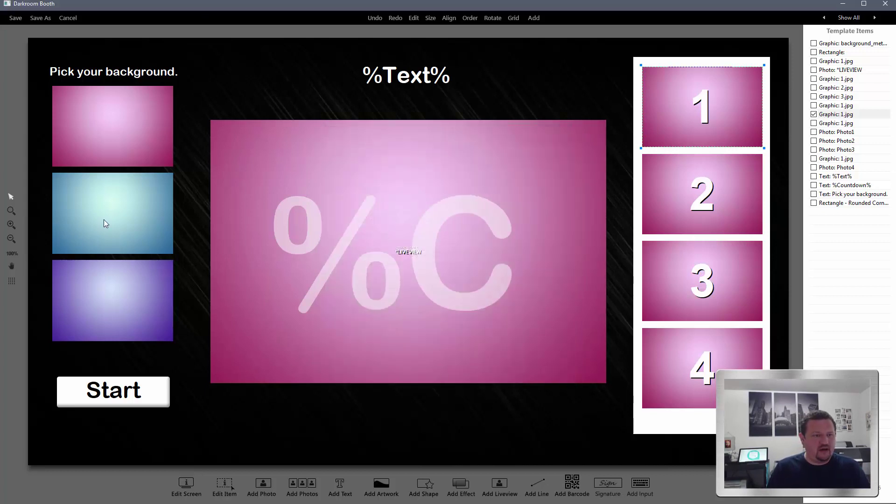
Step: Edit the purple thumbnail's touch command so its graphic list reads Backgrund
double_click(101, 295)
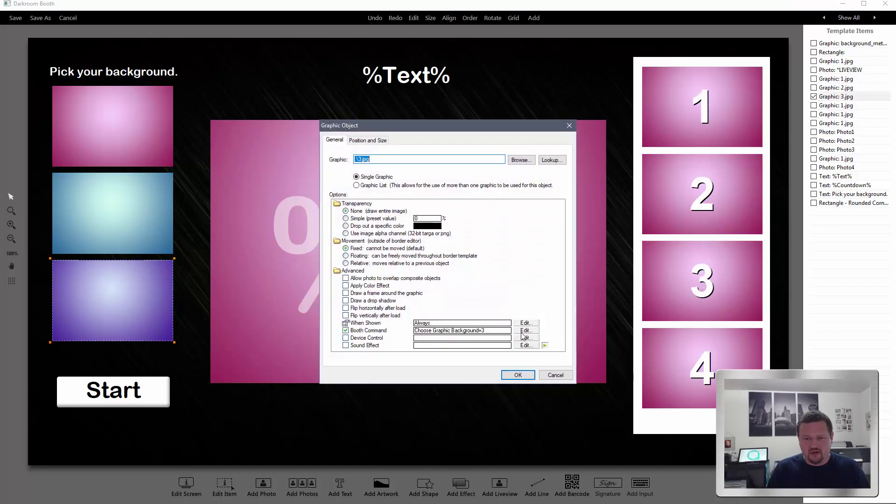
click(524, 332)
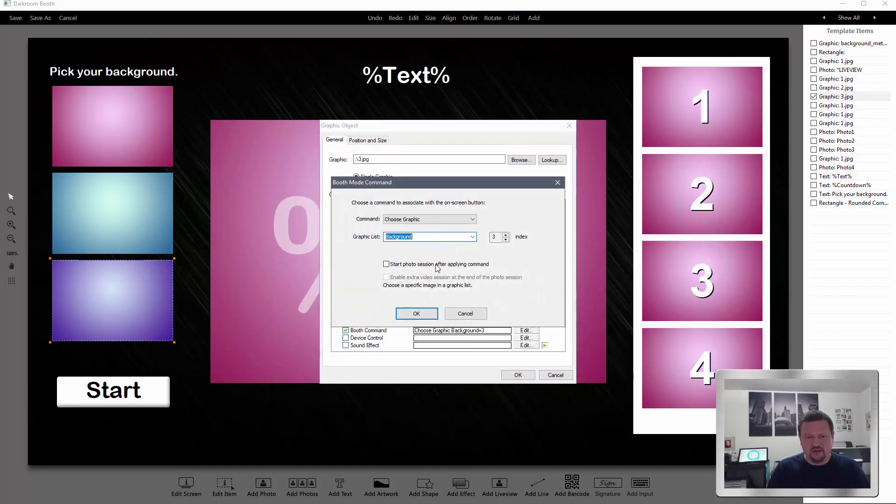
click(404, 236)
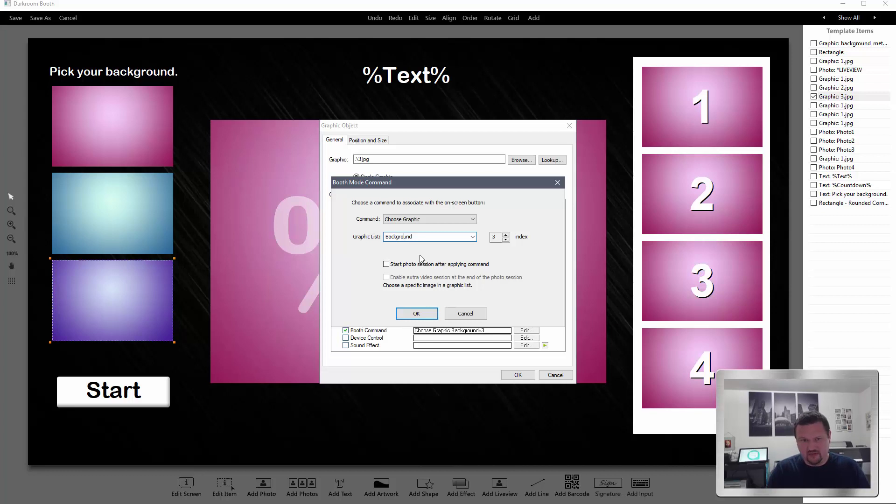
key(BackSpace)
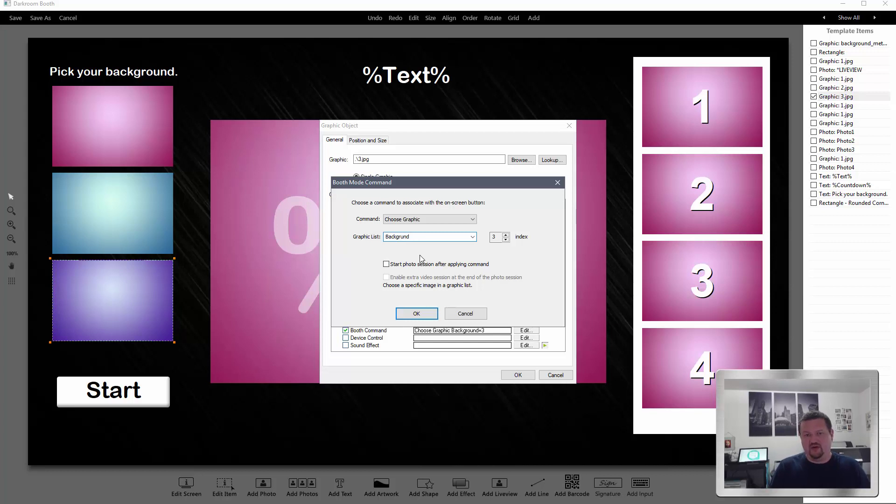
click(420, 313)
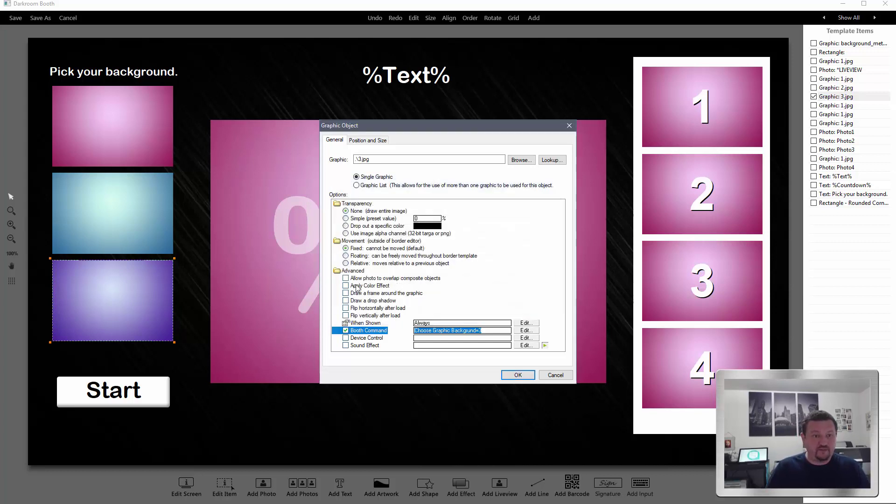
click(513, 376)
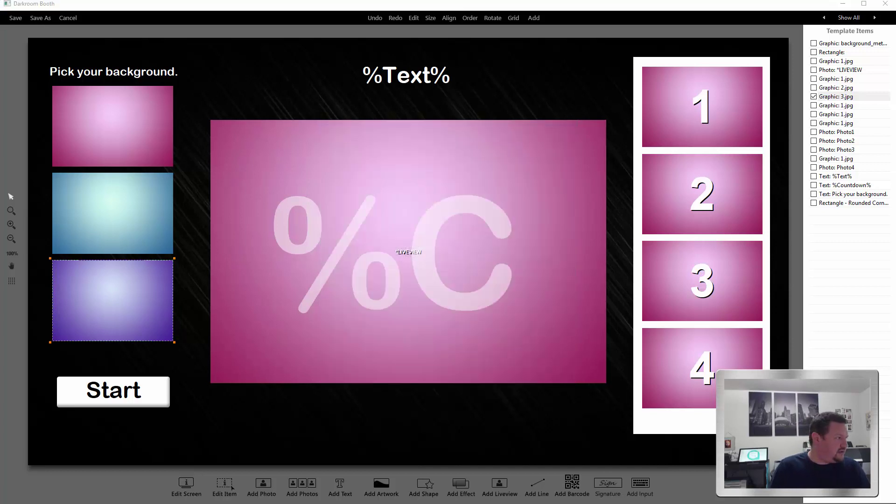
Step: Save As GS Demo Screen-error.xbdr by inserting -error before the extension
key(ctrl+shift+s)
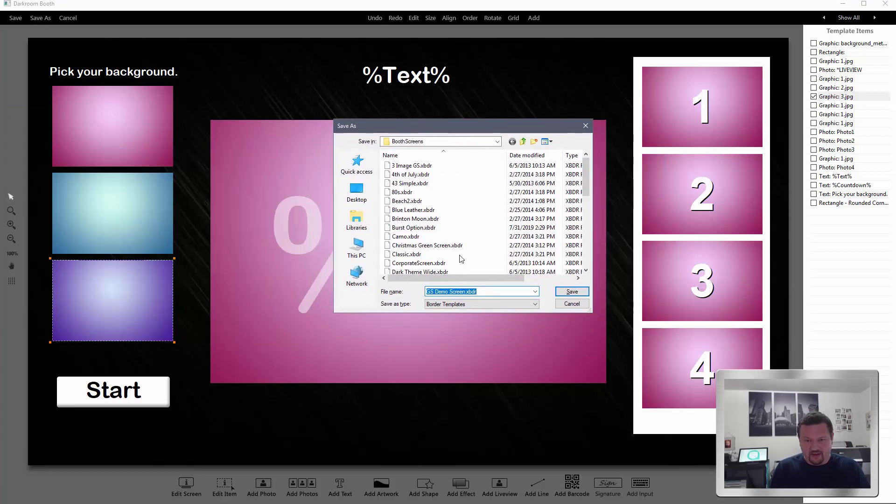
click(465, 292)
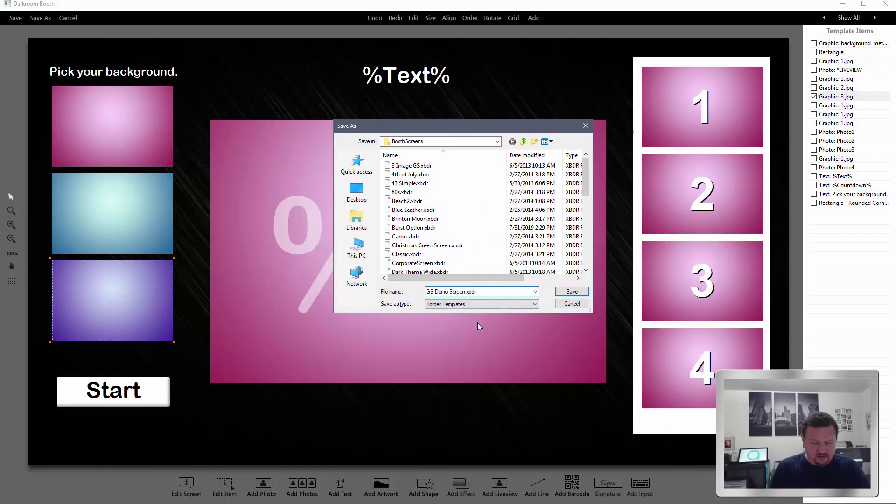
text(-error)
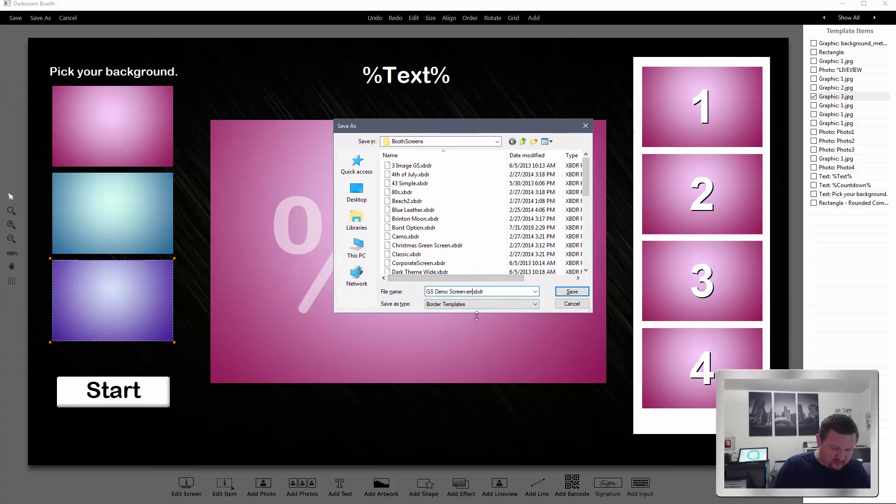
click(565, 291)
click(564, 291)
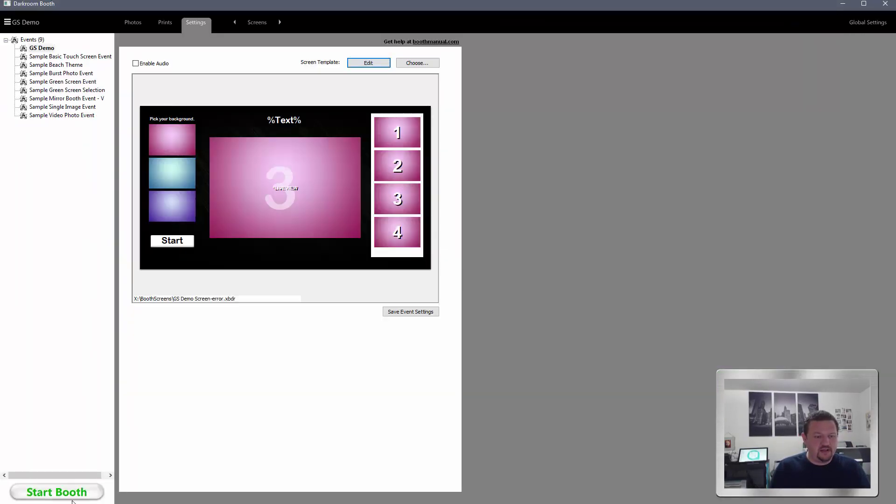
click(57, 493)
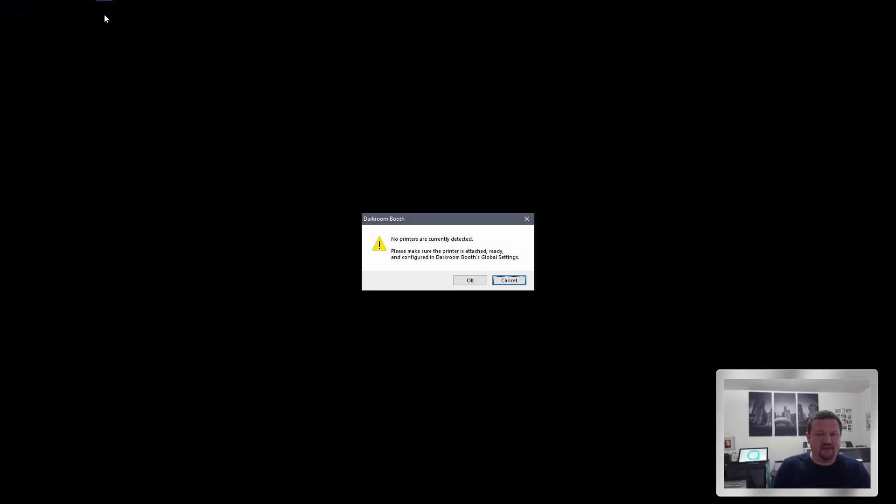
click(461, 282)
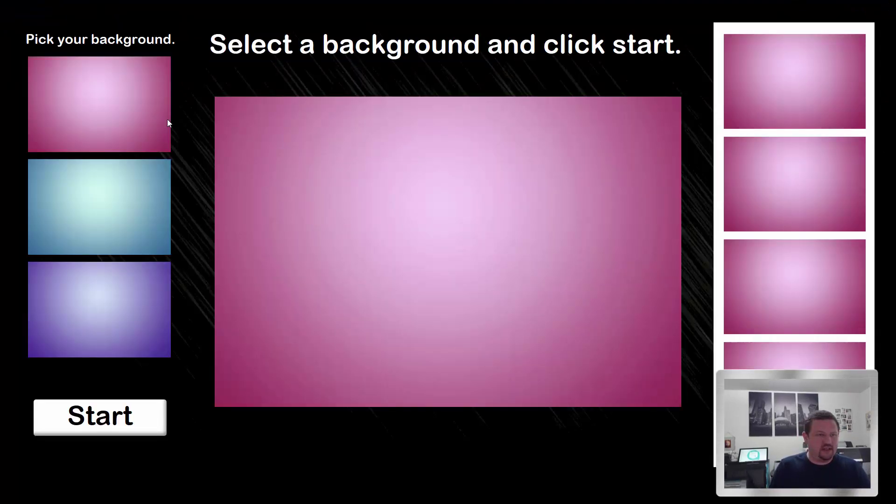
click(101, 192)
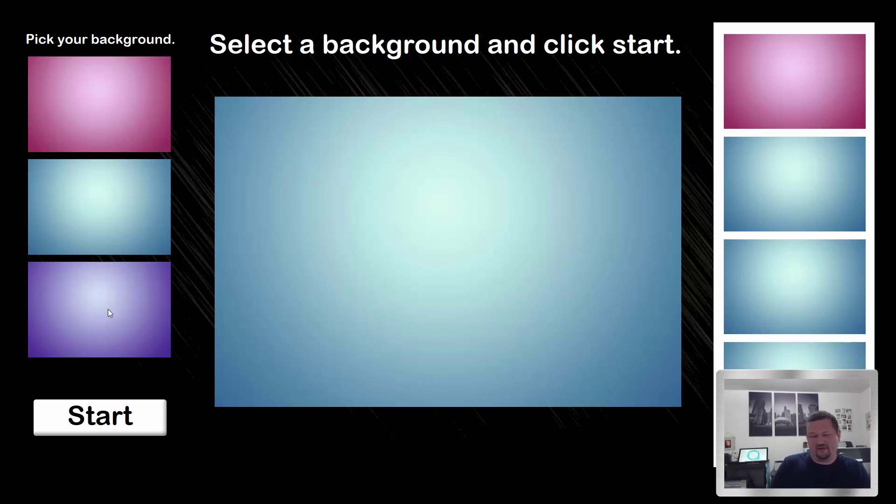
click(117, 106)
click(113, 188)
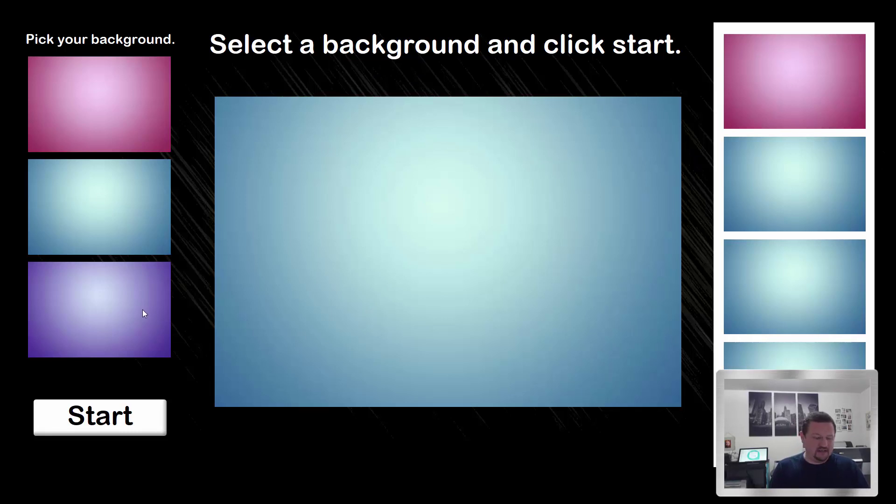
key(Escape)
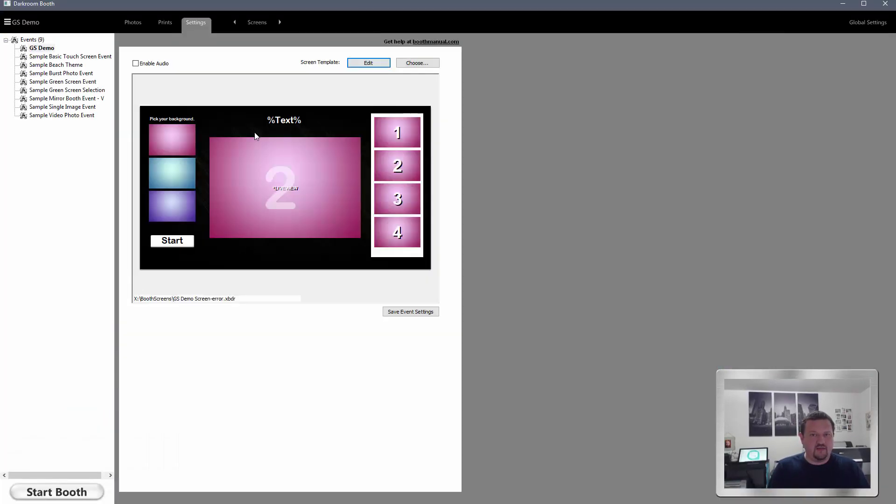
Step: Reopen the screen template and check the blue thumbnail's touch command, leaving it unchanged
click(376, 64)
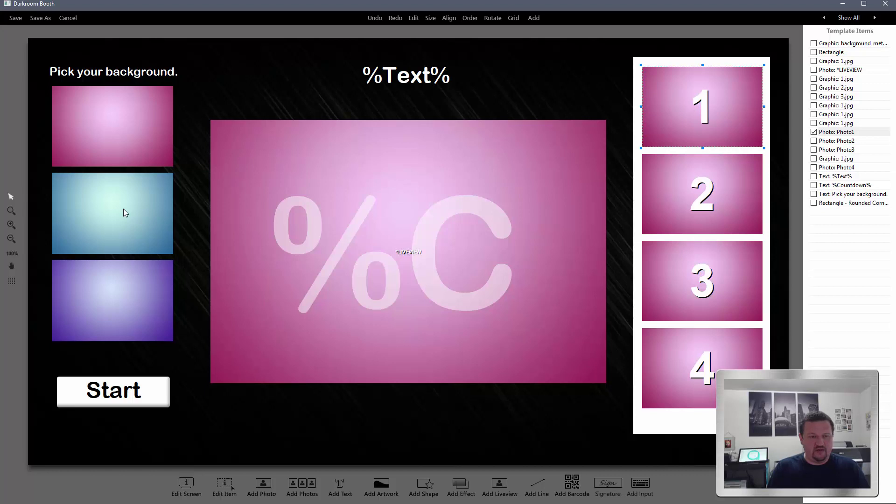
double_click(124, 209)
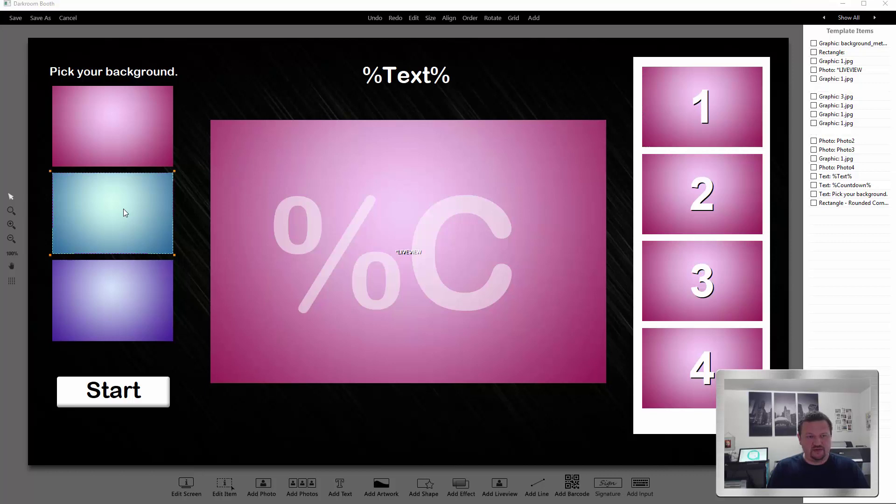
click(526, 330)
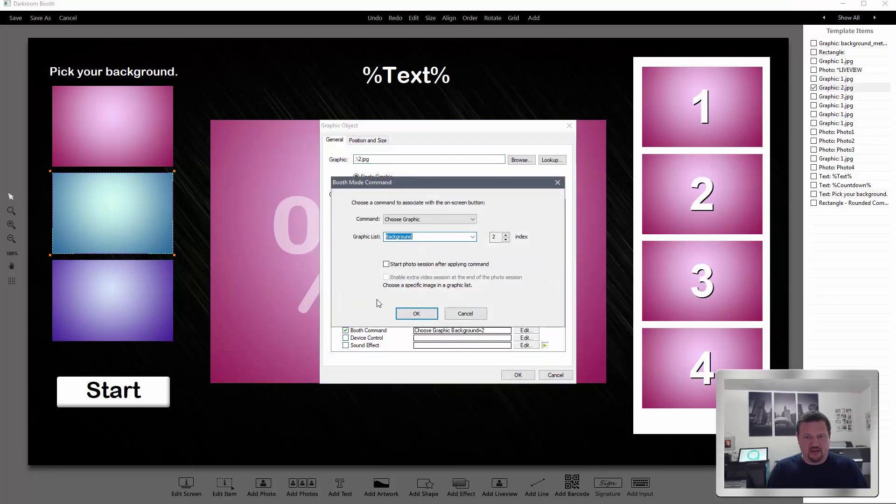
click(416, 313)
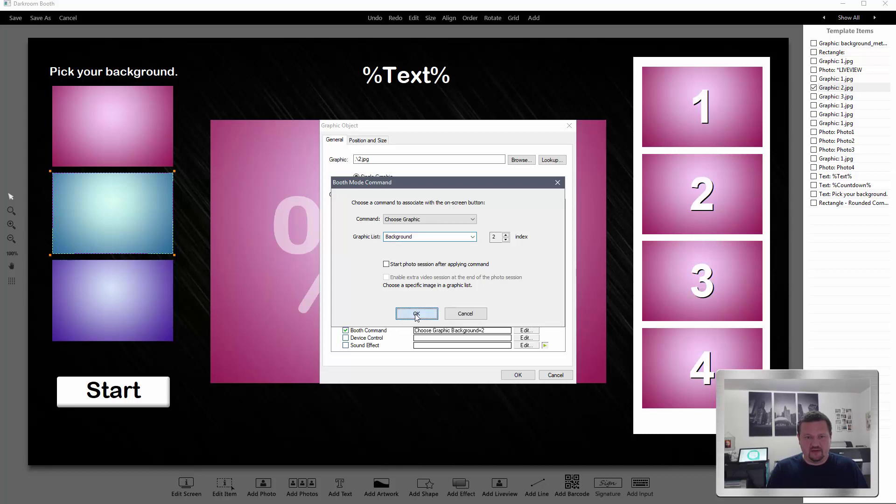
click(518, 375)
Step: Correct the purple thumbnail's Choose Graphic list name to Background, showing image 3
double_click(134, 302)
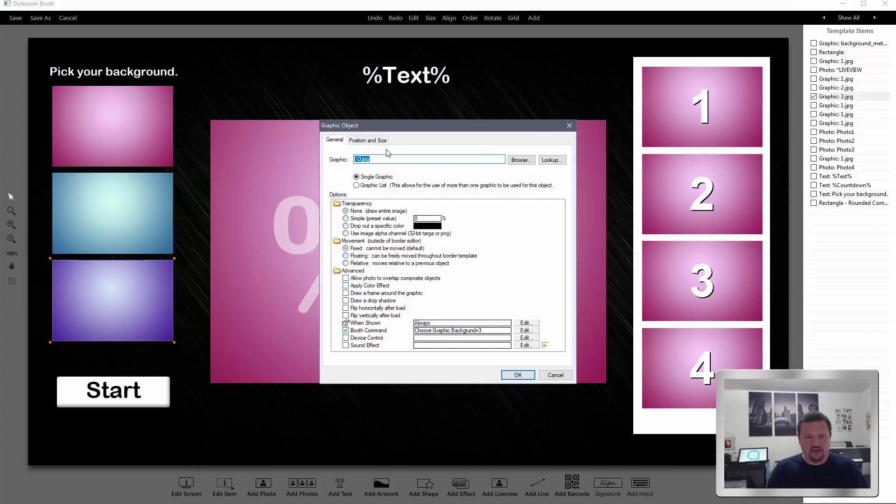
click(526, 330)
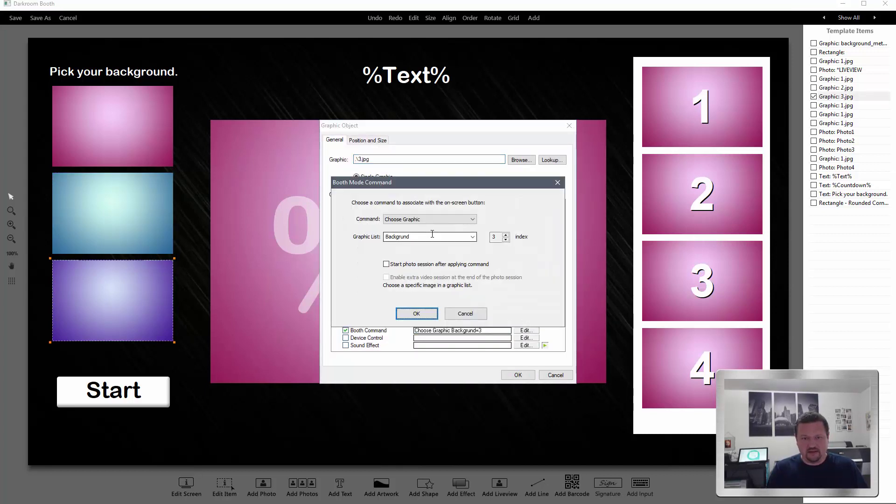
double_click(436, 238)
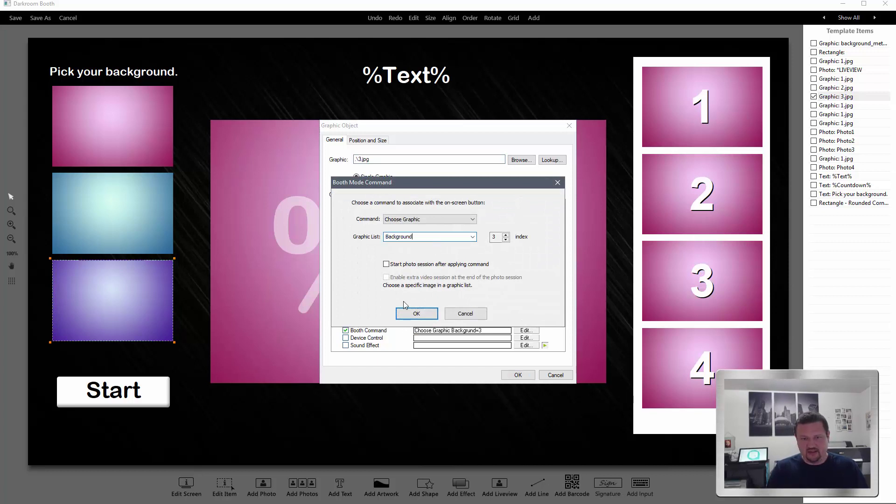
click(416, 314)
click(518, 375)
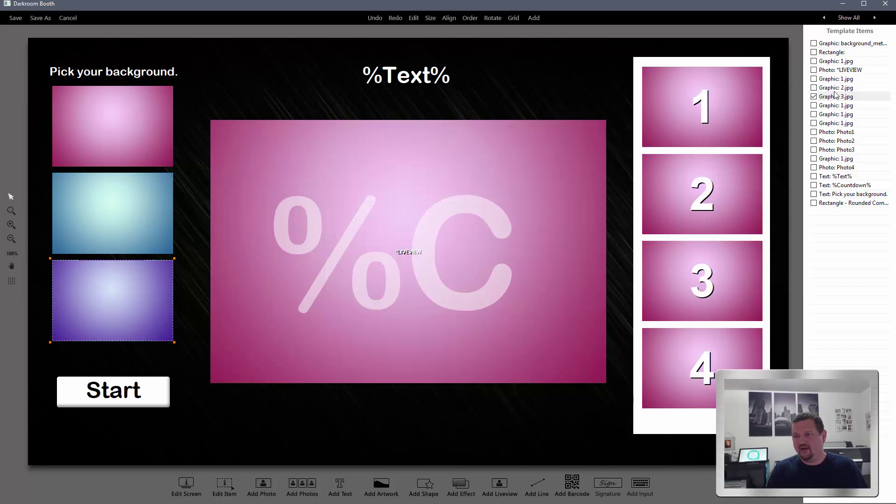
Step: Select the graphic in the first photo-strip slot
click(835, 107)
click(835, 114)
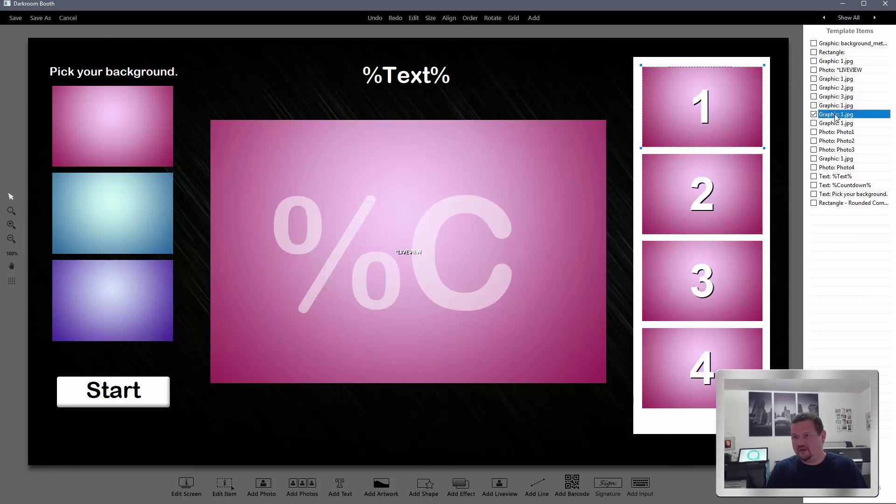
click(836, 106)
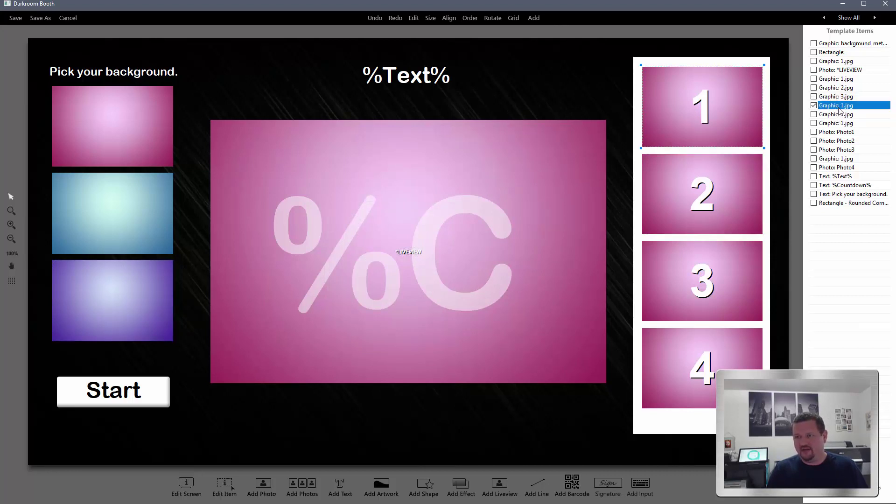
Step: Try renaming slot 1's graphic list to Background, then cancel after the duplicate-name warning
double_click(842, 107)
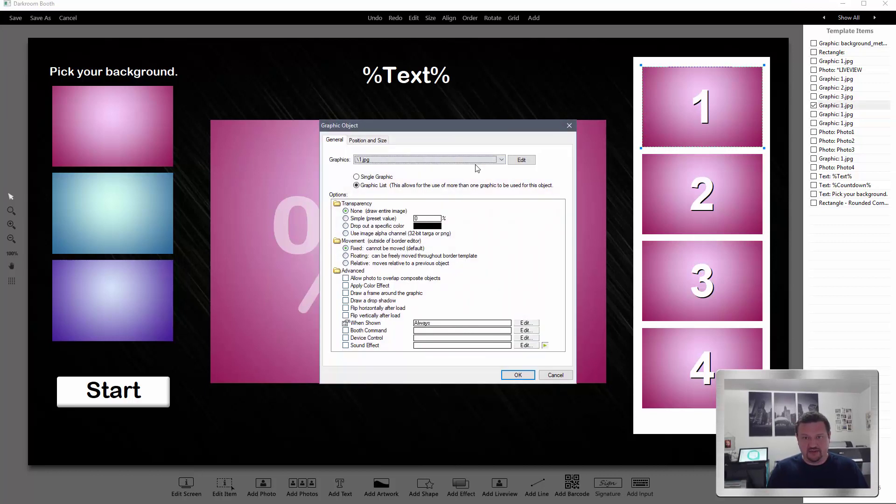
click(522, 160)
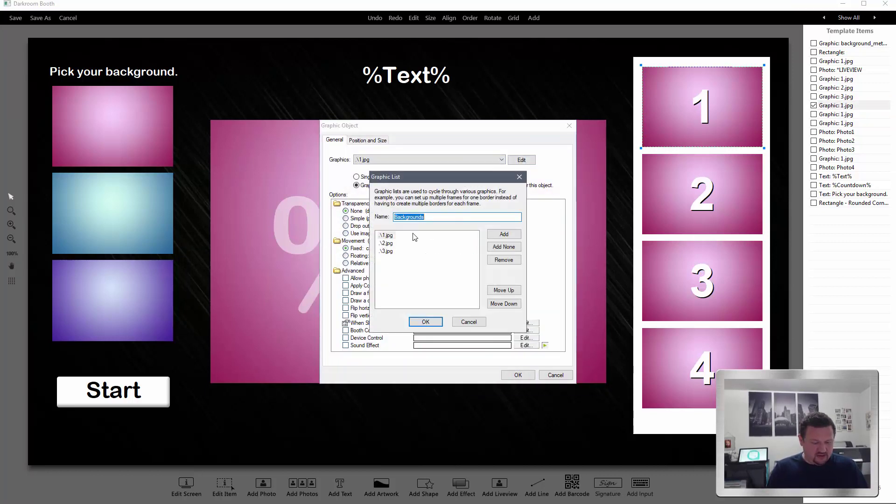
key(End)
key(BackSpace)
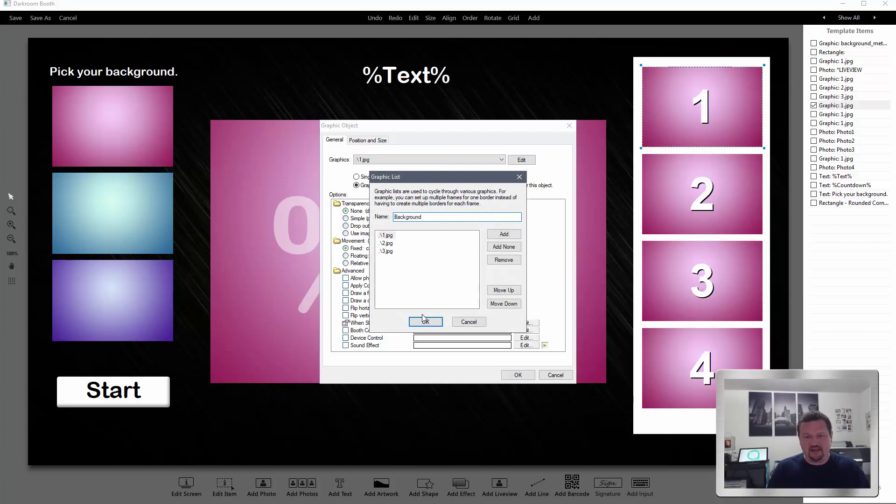
click(430, 323)
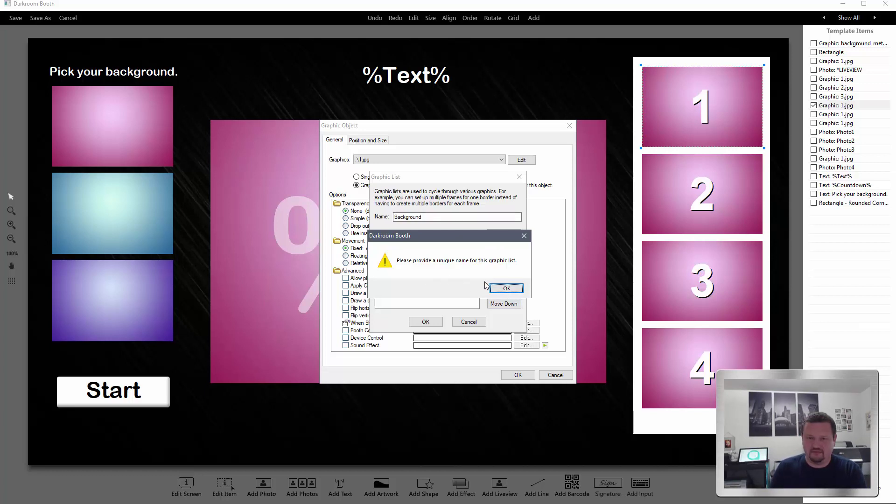
click(506, 288)
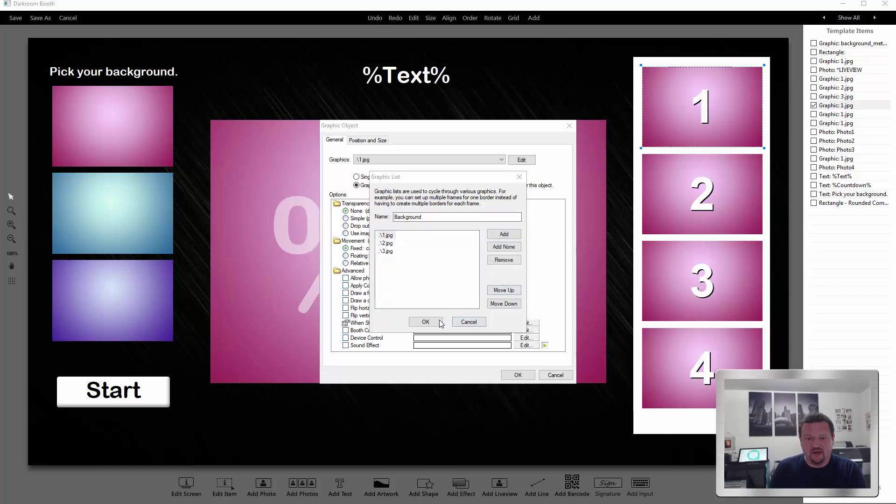
click(440, 324)
click(507, 288)
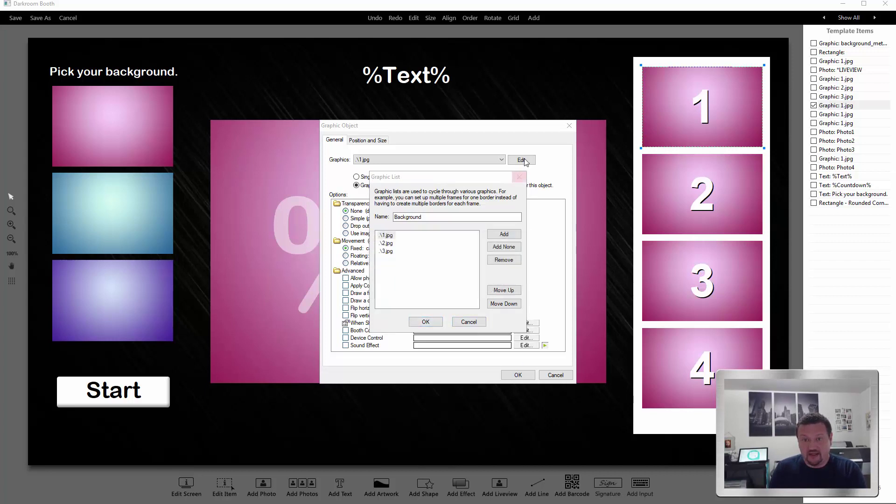
click(520, 177)
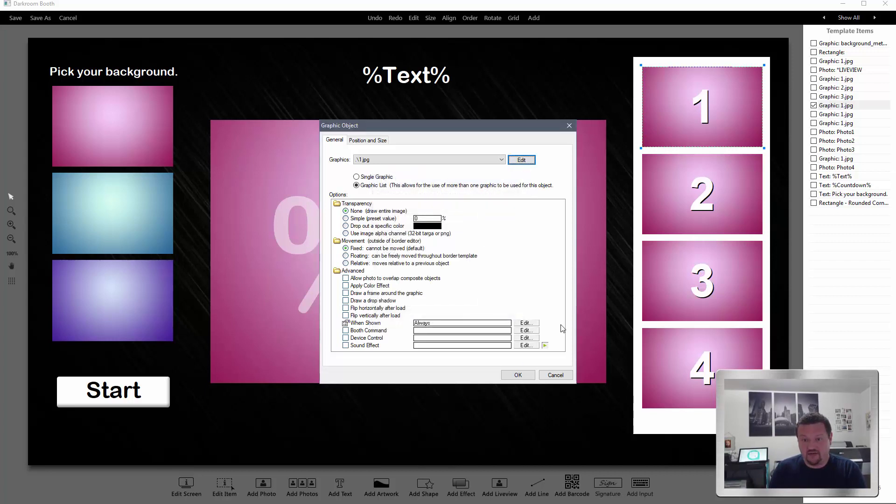
click(556, 376)
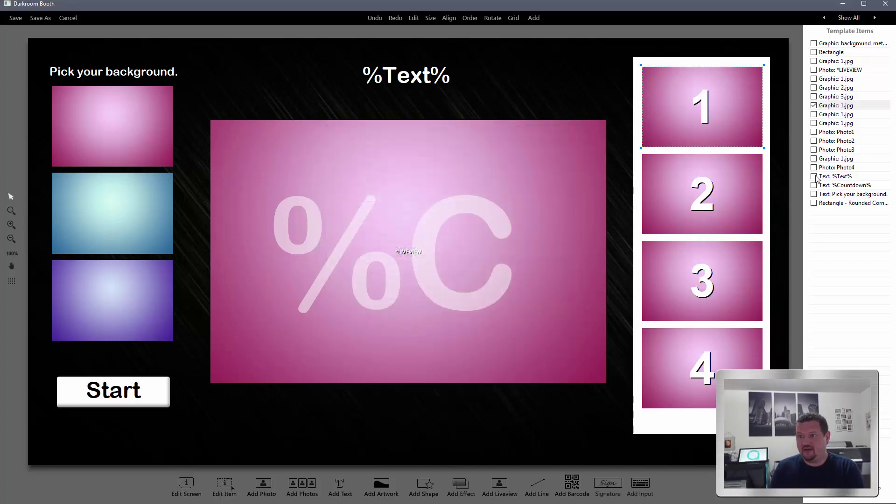
Step: Delete slot 1's 1.jpg graphic and move a duplicate of slot 2's graphic into slot 1
click(852, 109)
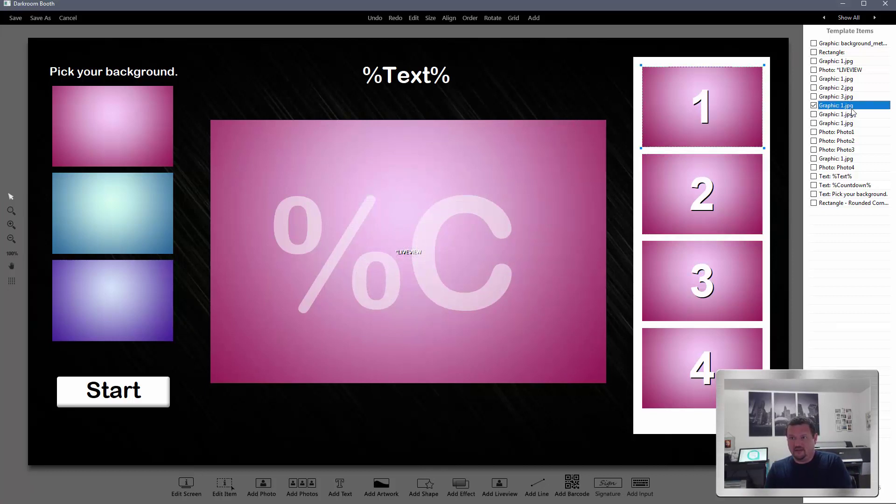
key(Delete)
key(Return)
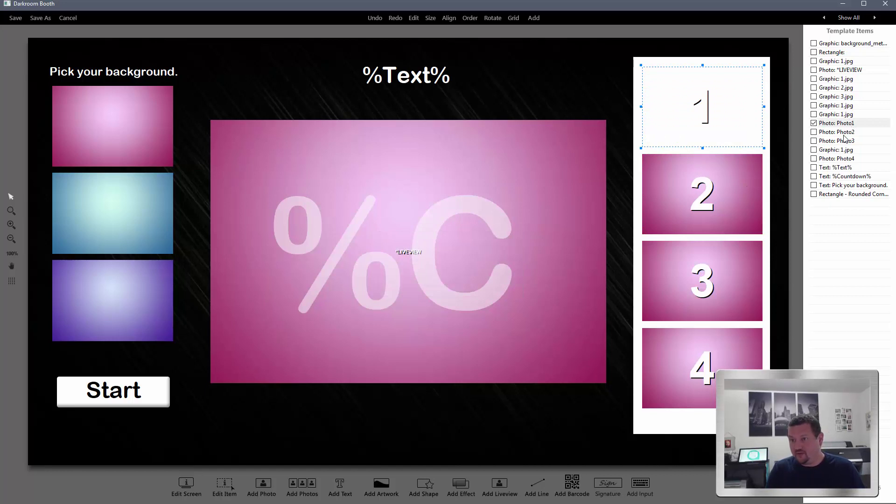
click(840, 114)
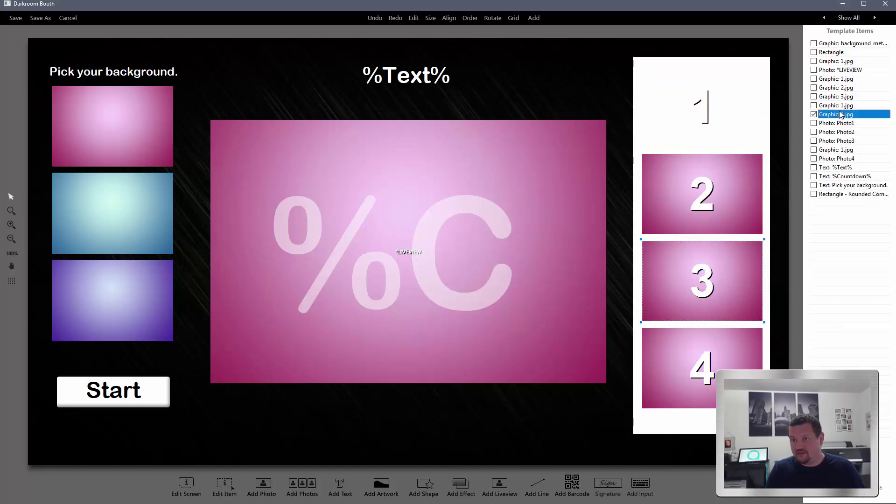
click(843, 106)
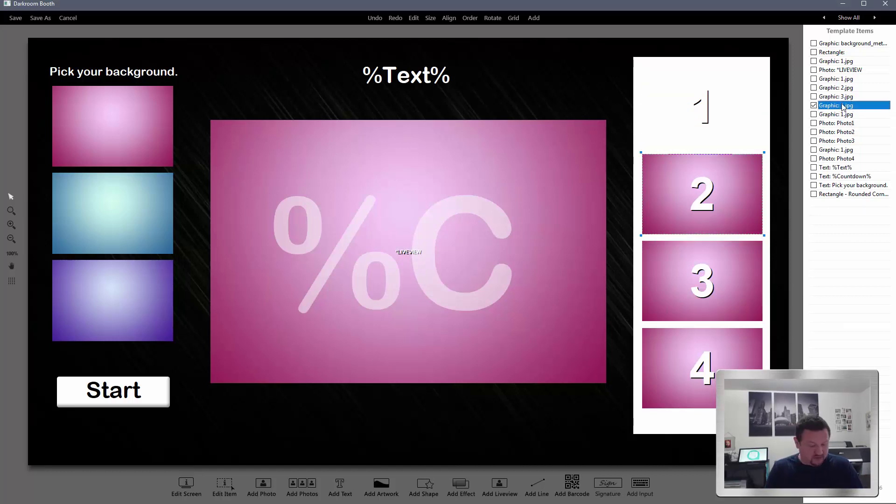
key(ctrl+d)
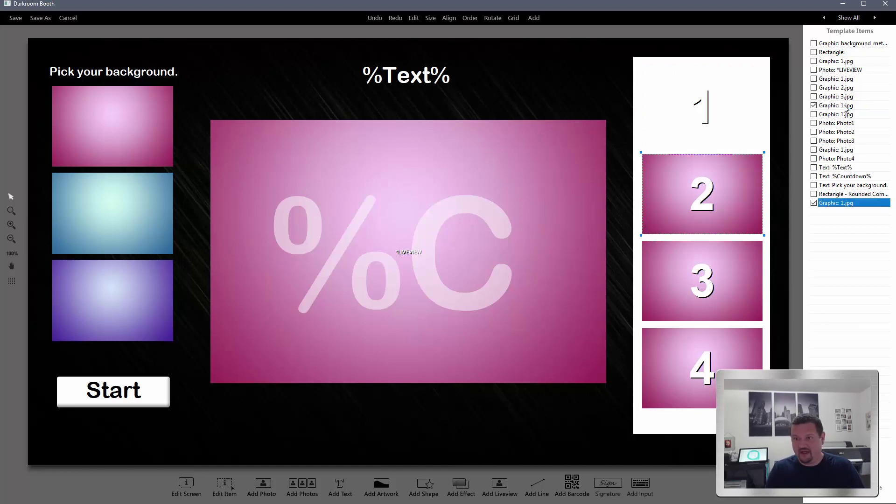
drag(847, 204, 847, 105)
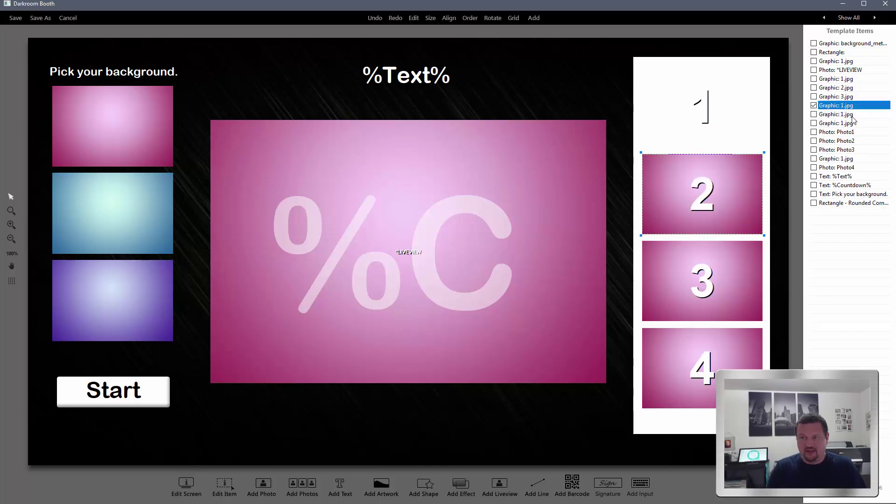
key(Up)
key(Up)
key(Up)
key(Up)
key(Up)
key(Up)
key(Up)
key(Up)
key(Up)
key(Up)
key(Up)
key(Up)
key(Up)
key(Up)
key(Up)
key(Up)
key(Up)
key(Up)
key(Up)
key(Up)
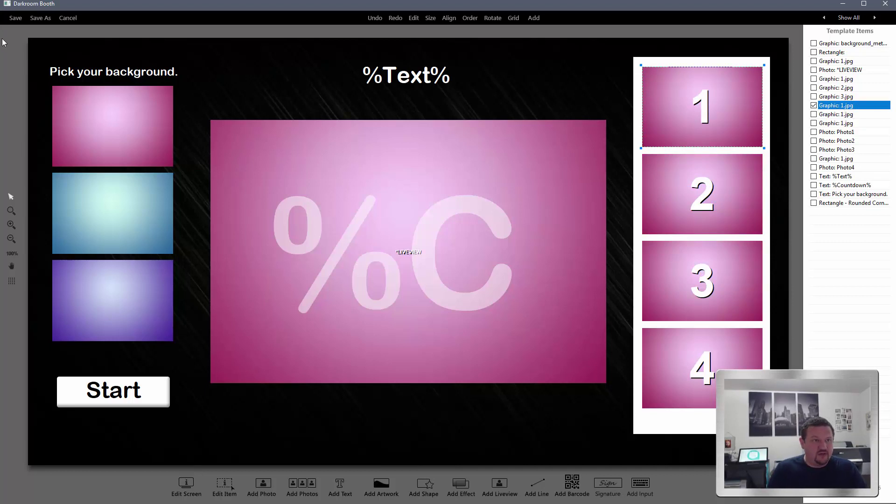
Step: Save the template, test the blue, purple and pink thumbnails in preview, then exit
click(14, 18)
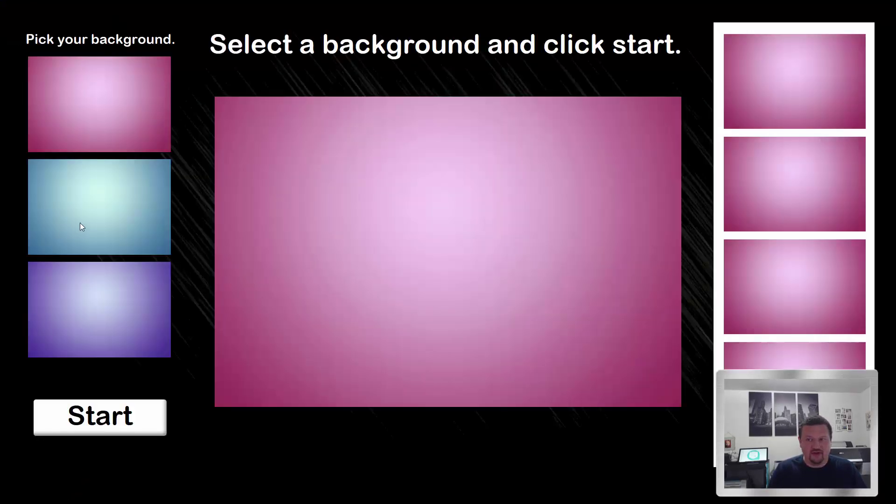
click(82, 225)
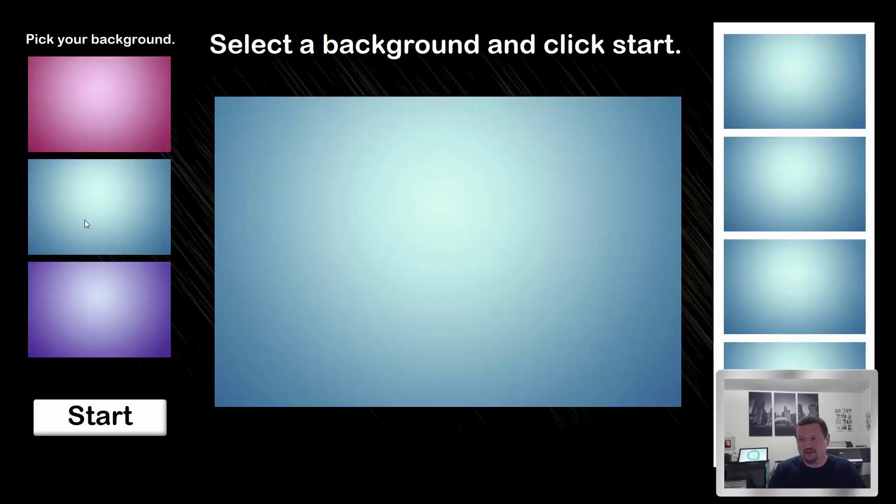
click(78, 297)
click(87, 88)
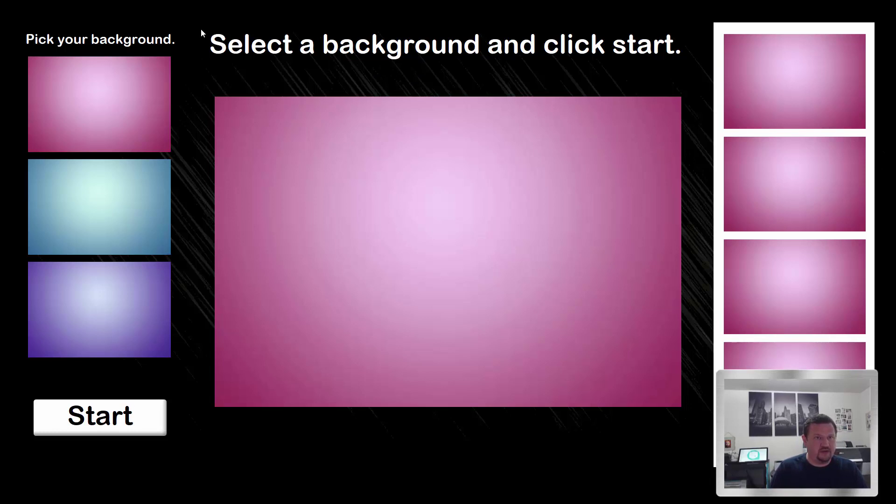
key(Escape)
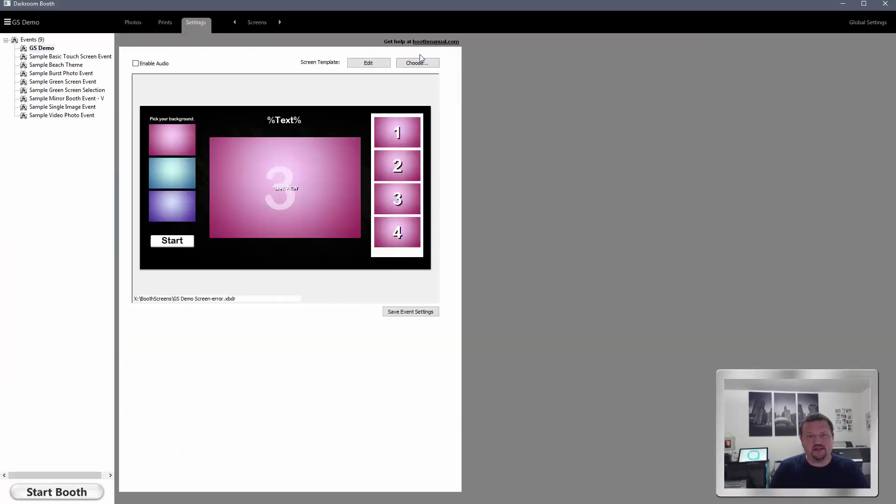
Step: Open the GS Demo Screen2 template for editing
click(416, 63)
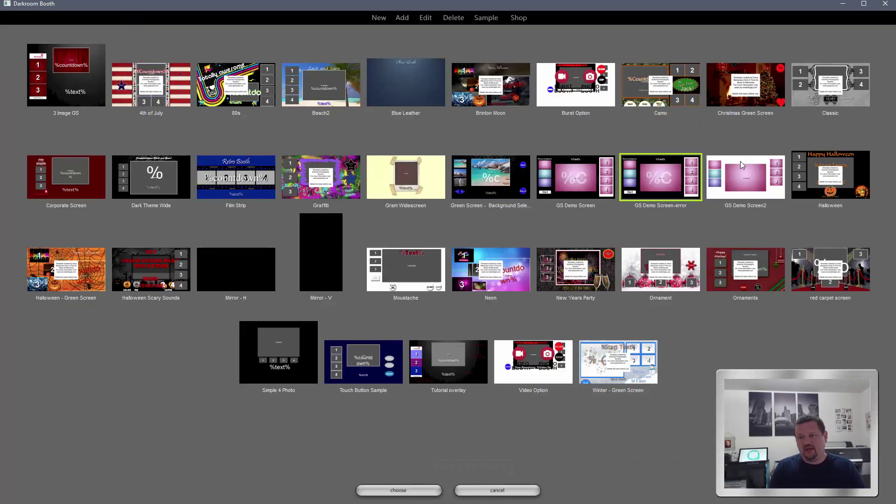
click(746, 170)
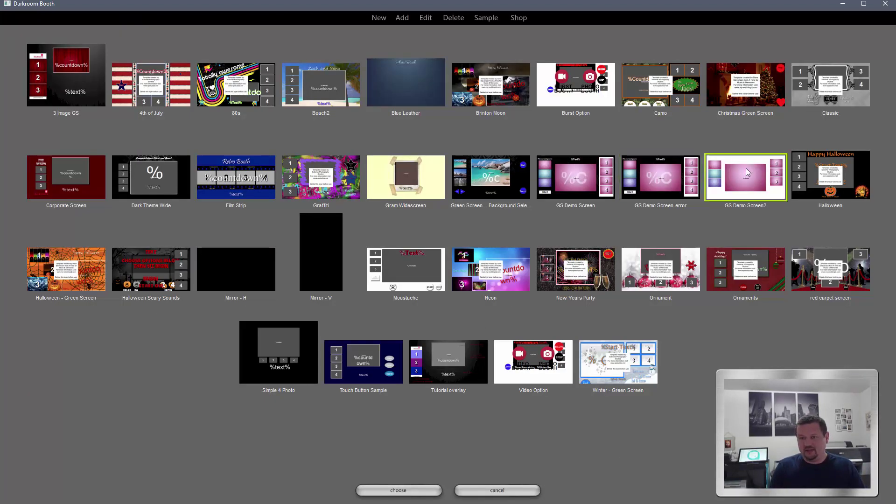
double_click(749, 197)
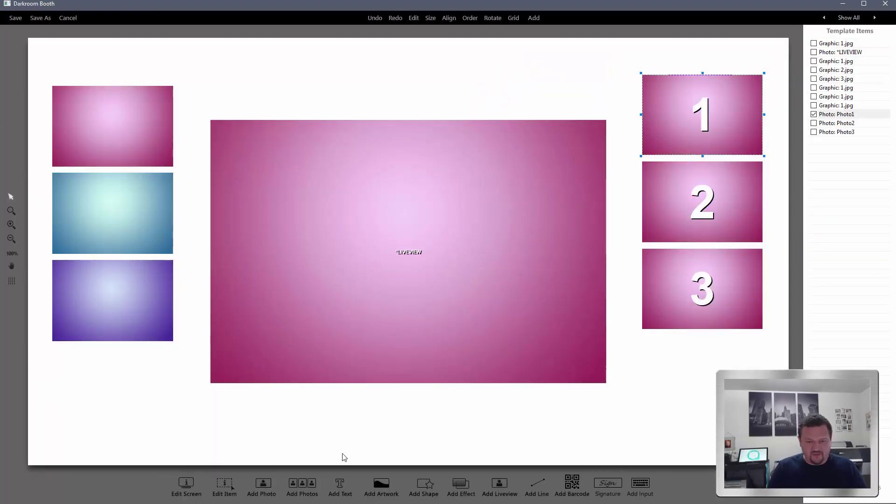
Step: Add Background_Metal_Horz_01.jpg from Media Library > Backgrounds and move it behind all items
click(381, 487)
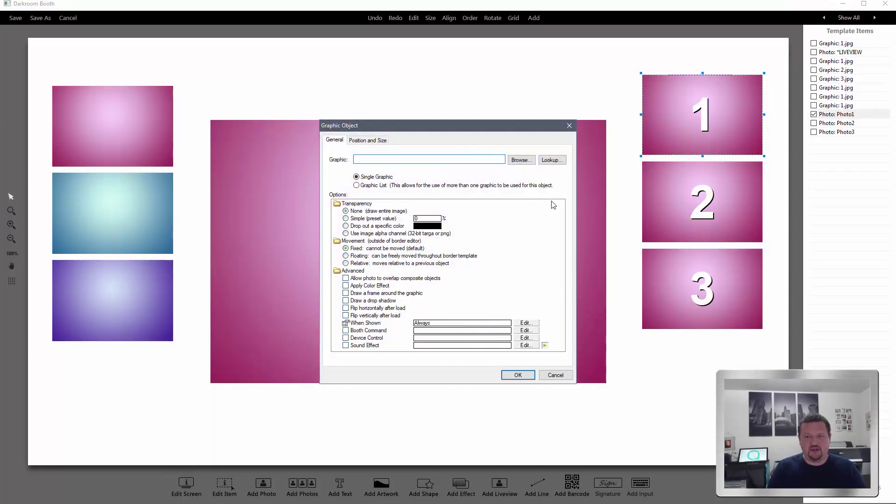
click(522, 159)
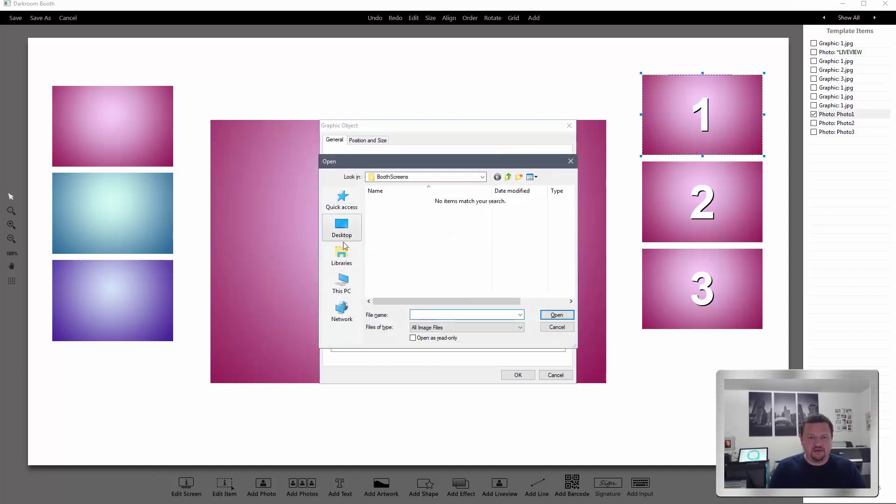
click(343, 254)
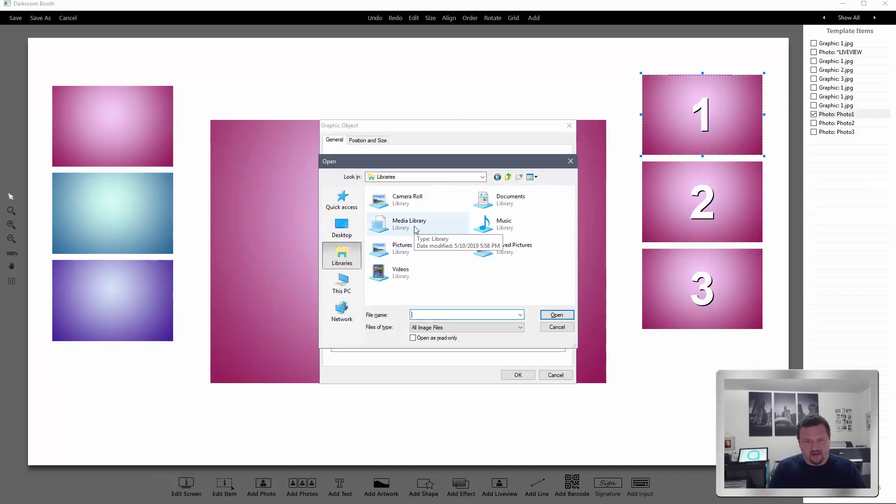
click(406, 229)
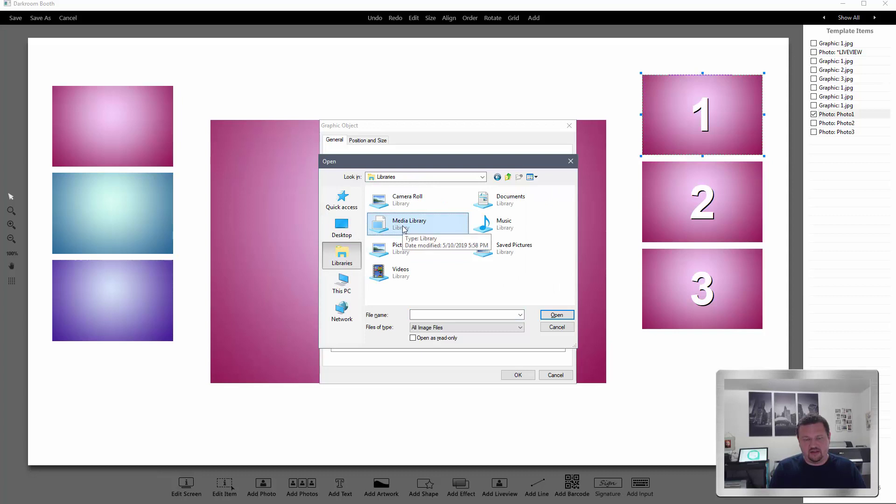
double_click(405, 228)
double_click(378, 210)
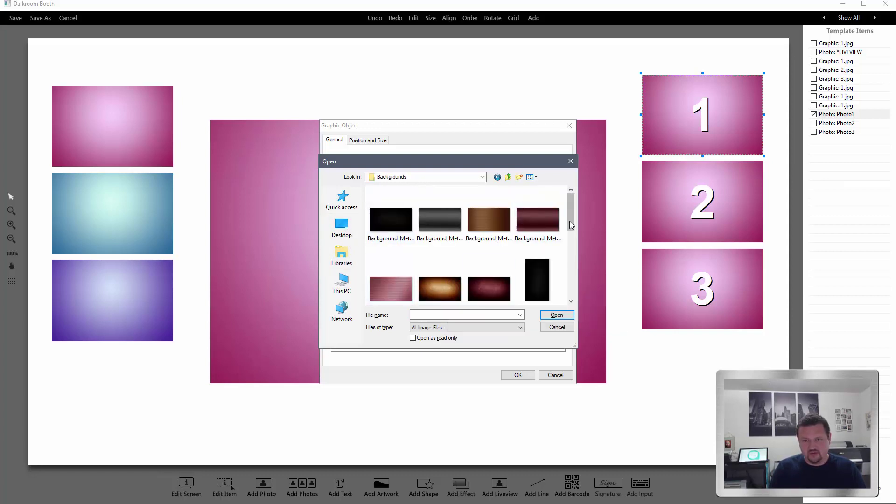
mouse_move(571, 225)
mouse_down()
mouse_move(574, 242)
mouse_move(572, 225)
mouse_up()
click(390, 219)
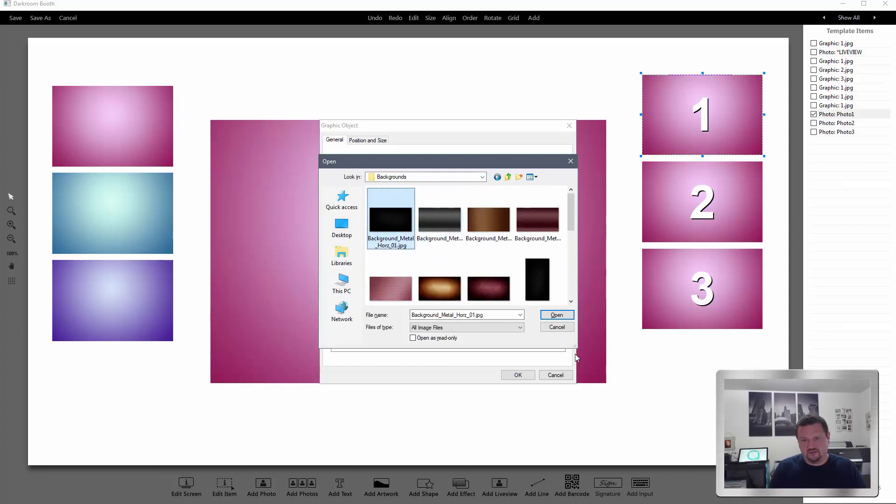
click(565, 319)
click(519, 375)
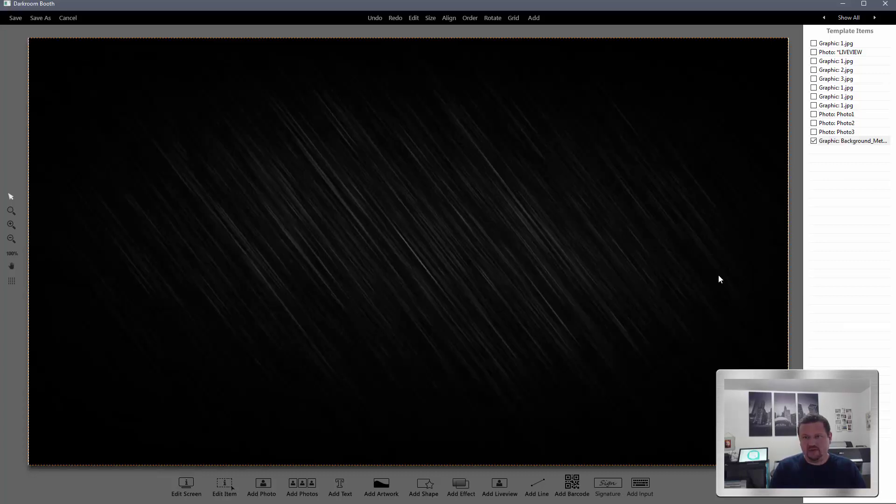
drag(838, 141, 836, 43)
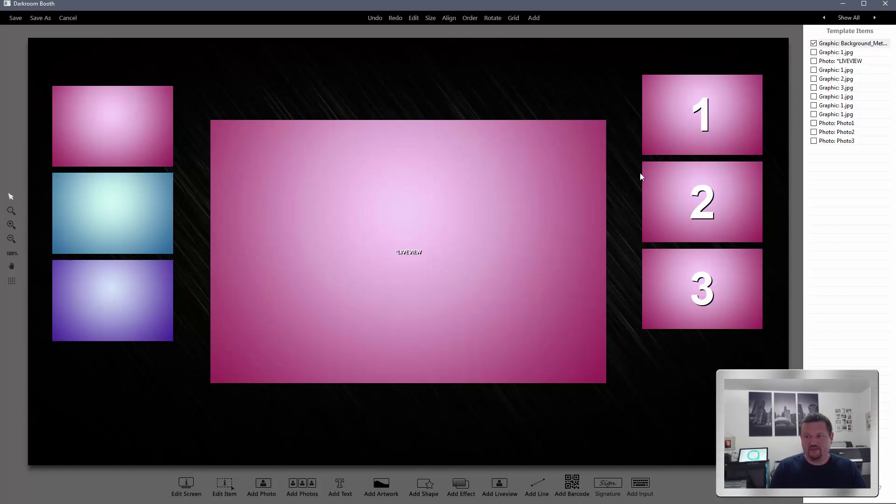
Step: Duplicate photo tile 3 with its graphic and move the copy below tile 3
click(839, 141)
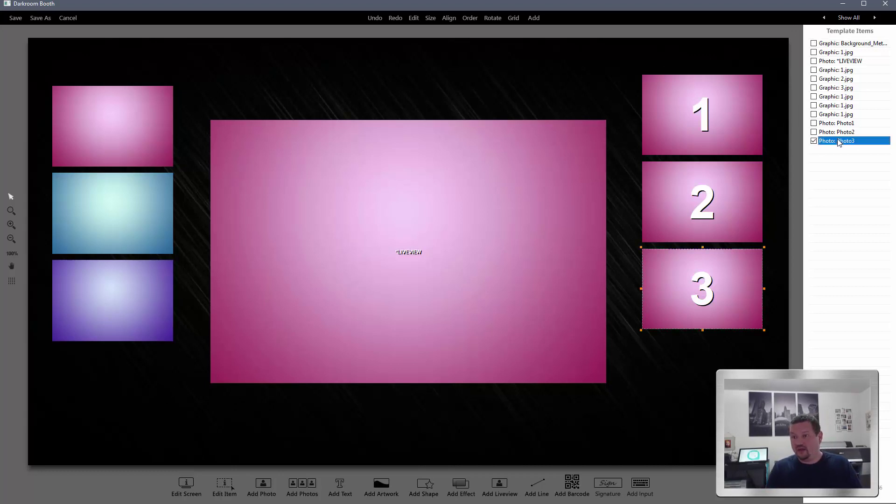
click(841, 115)
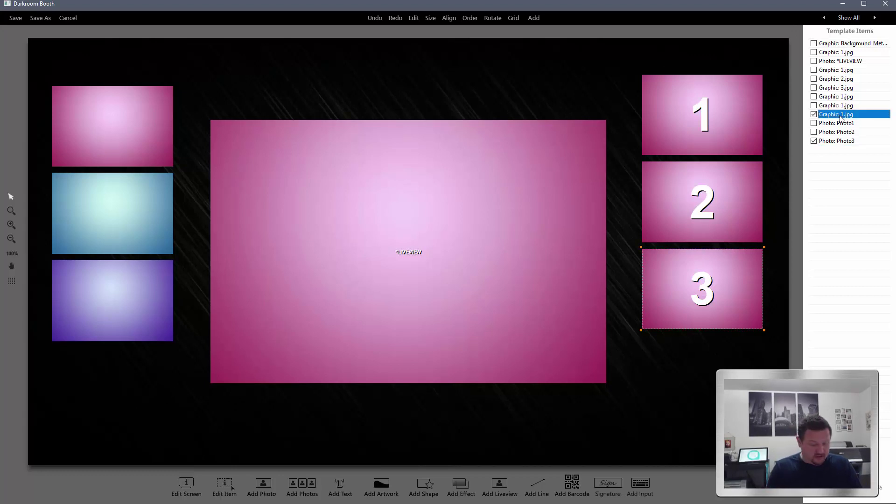
key(ctrl+d)
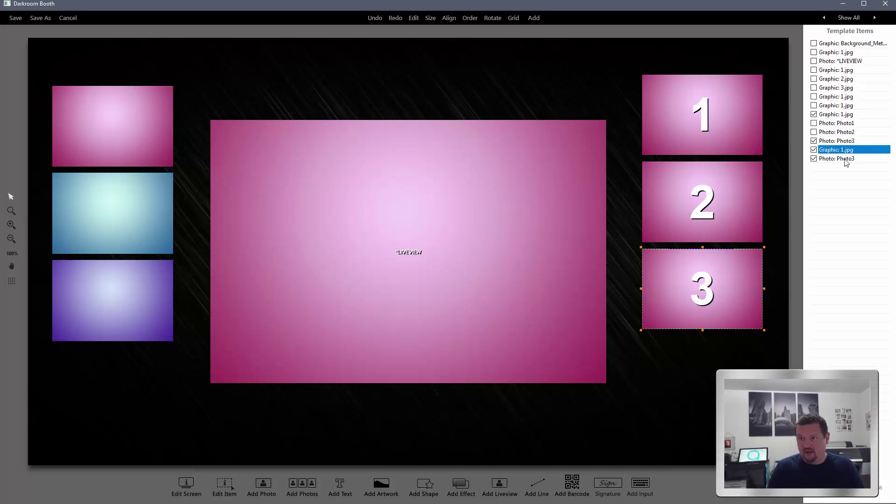
click(845, 160)
click(844, 150)
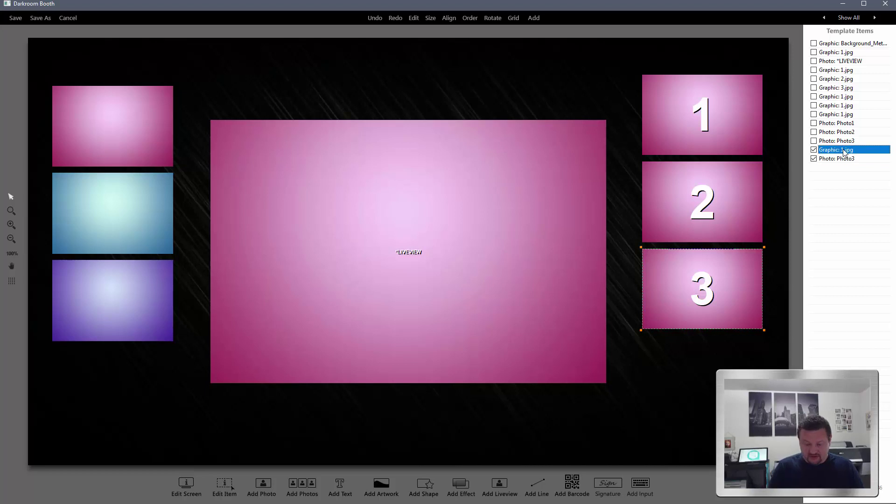
key(Down)
key(Down)
key(Down)
key(Down)
key(Down)
key(Down)
key(Down)
key(Down)
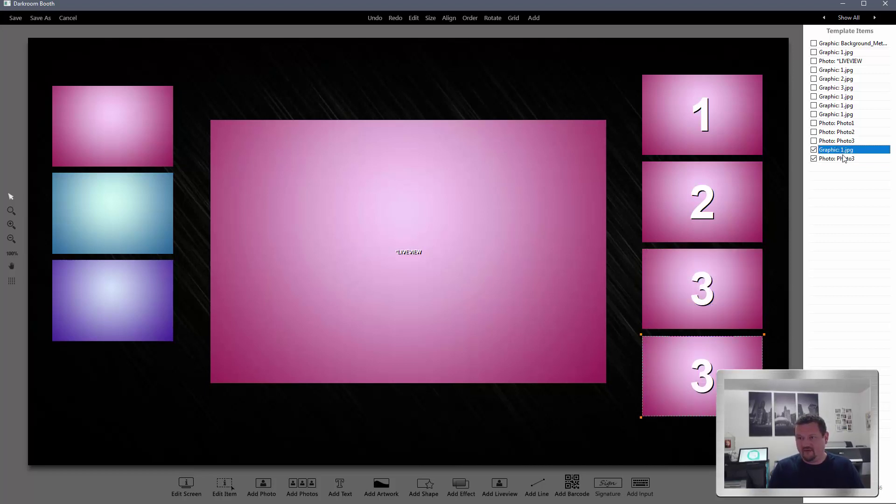
Step: Rename the copied photo placeholder from Photo3 to Photo4
double_click(846, 159)
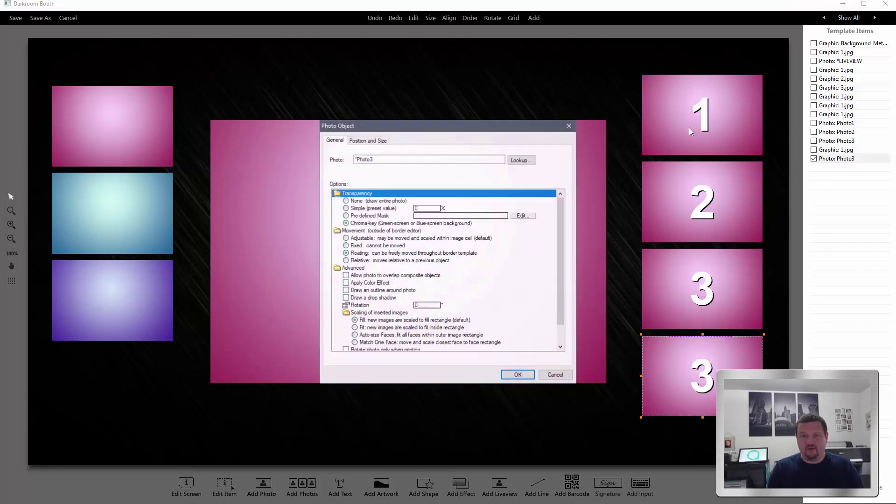
click(422, 158)
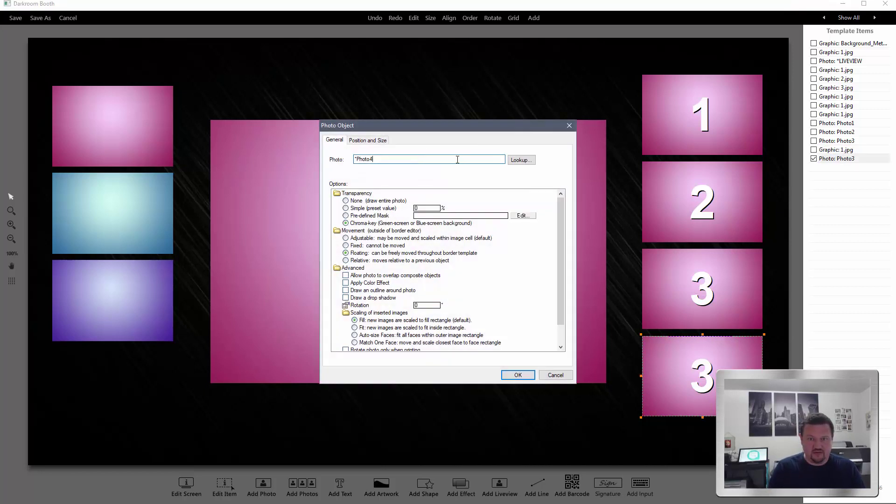
click(517, 375)
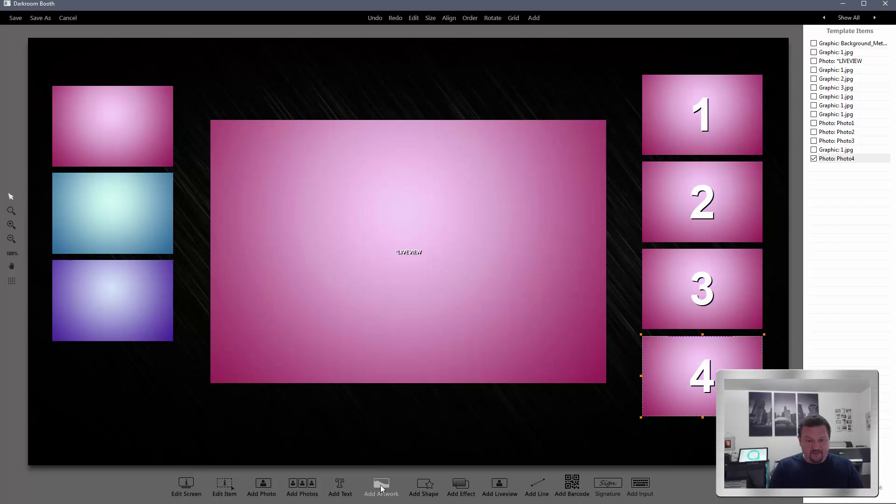
Step: Add a Color effect with no mask and white as its colour
click(456, 489)
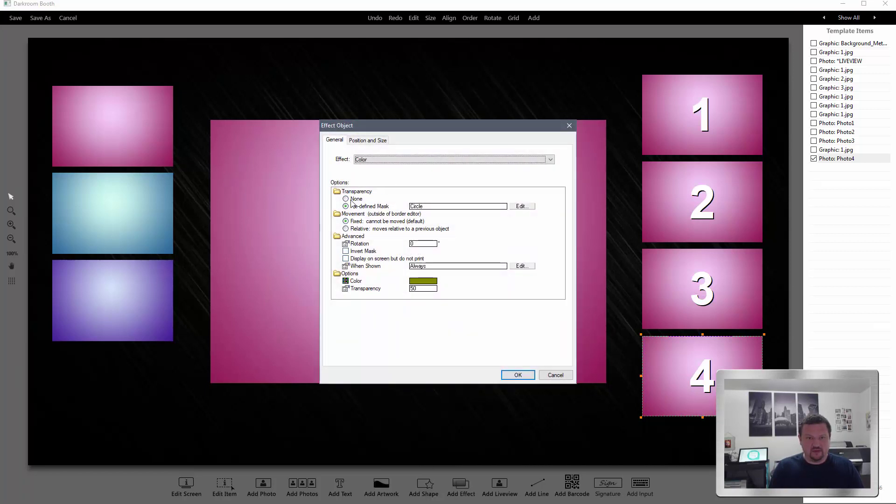
click(362, 198)
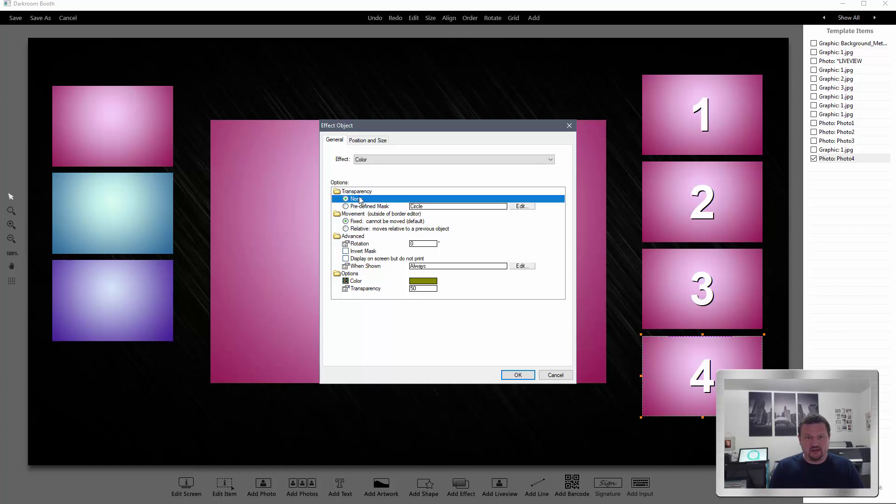
click(423, 280)
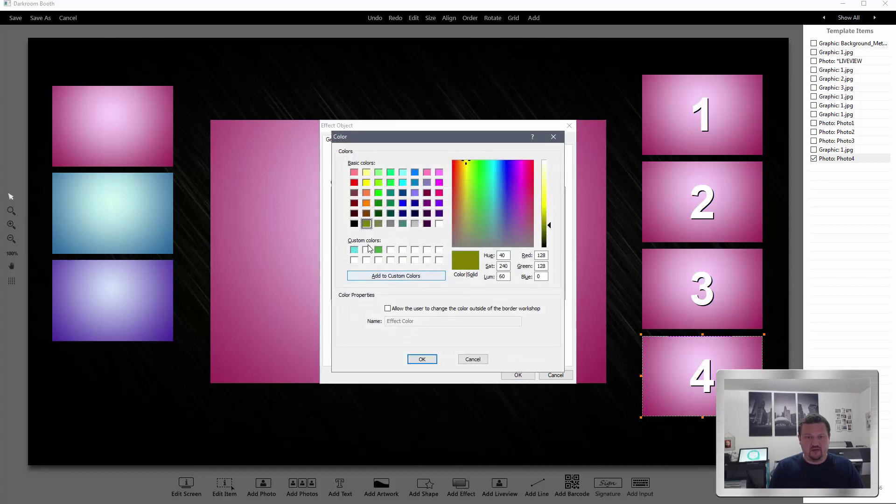
click(439, 224)
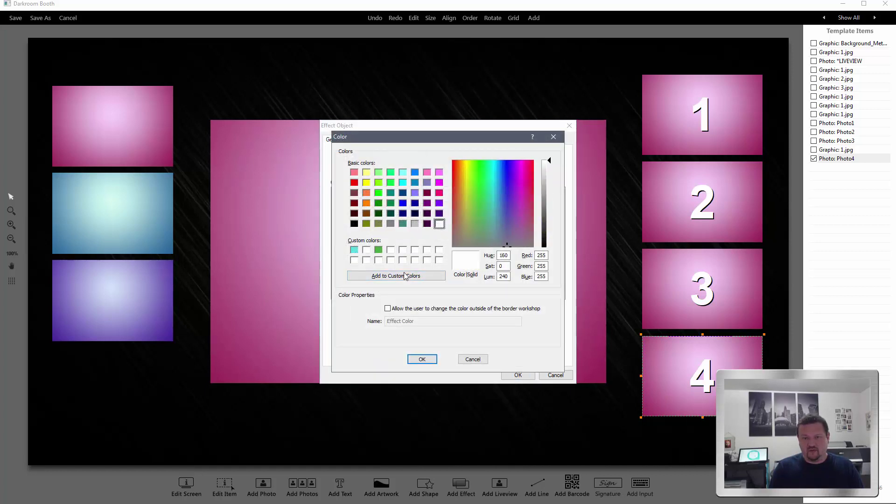
click(422, 359)
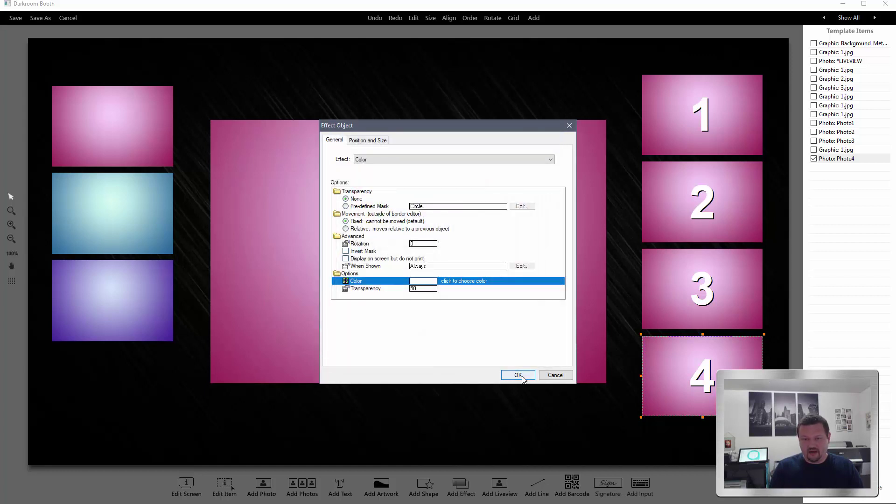
click(518, 375)
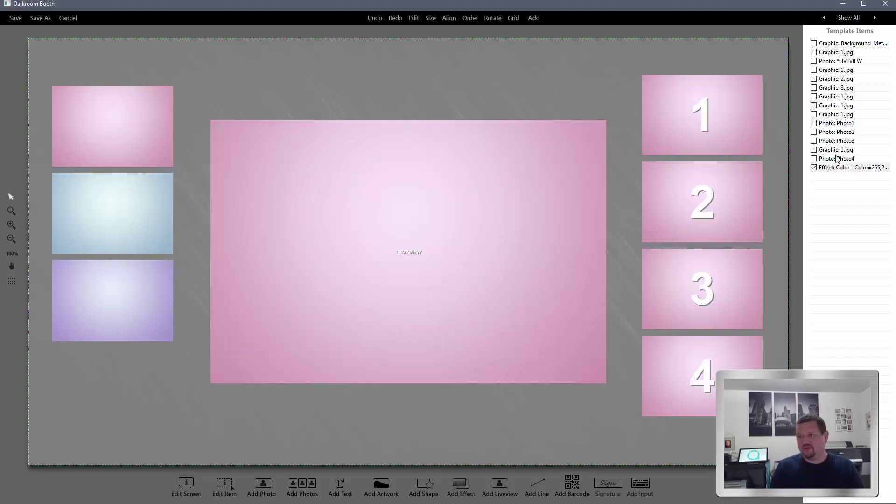
Step: Set the white effect's transparency to 0
double_click(848, 168)
click(428, 289)
text(10)
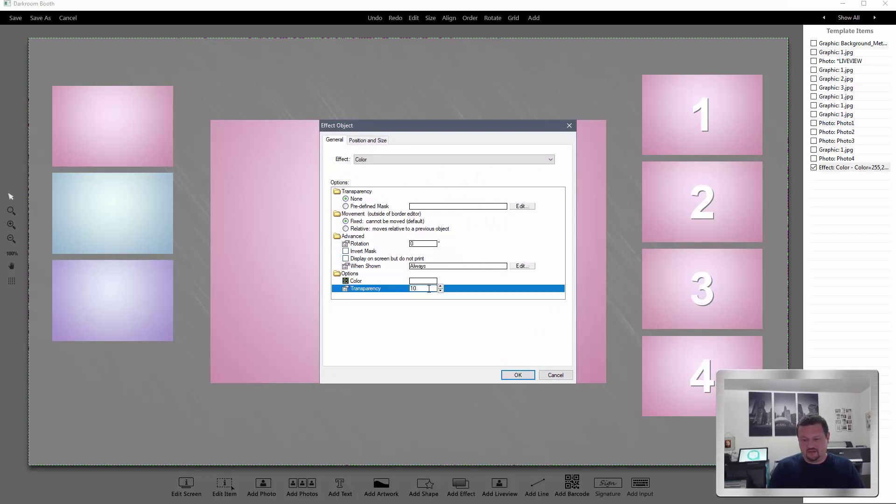
key(BackSpace)
key(BackSpace)
text(0)
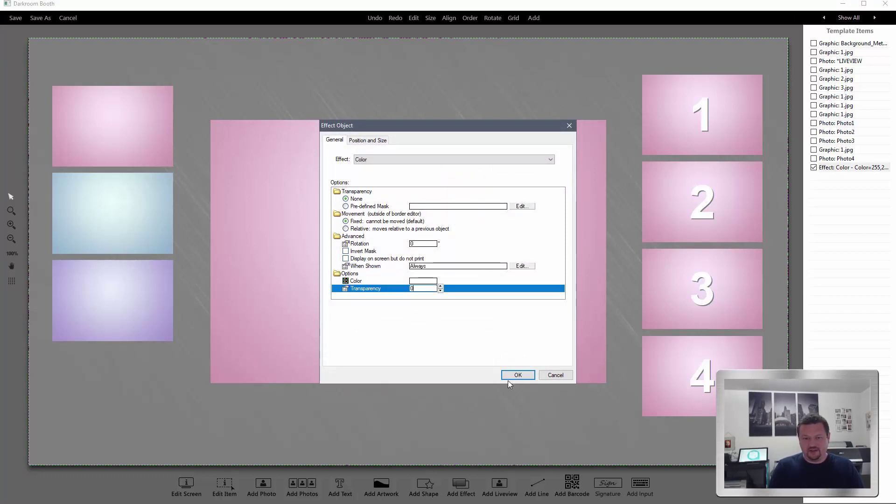
click(528, 379)
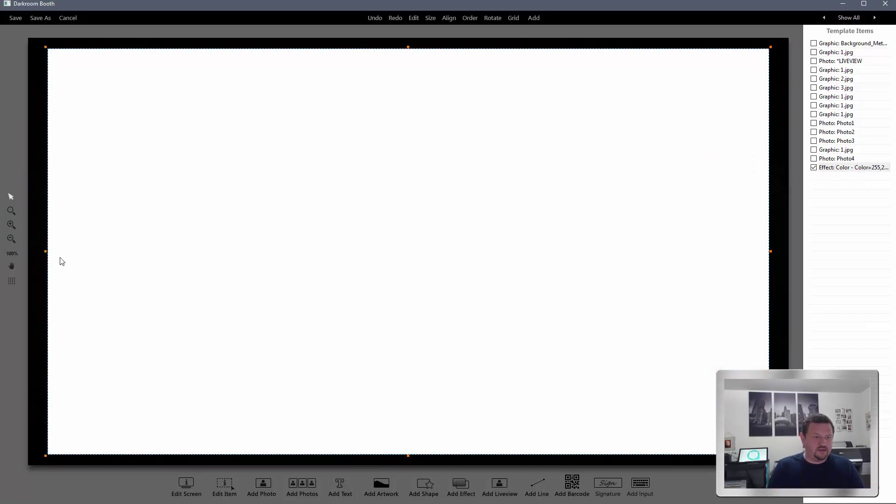
Step: Narrow the white layer from the left, layer it behind the photo strip, and nudge it into place
drag(45, 252, 353, 263)
drag(582, 259, 614, 256)
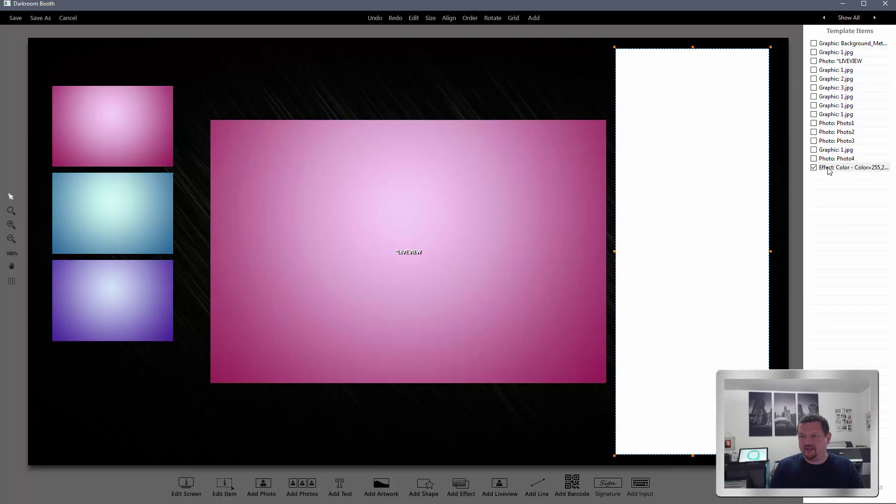
drag(830, 168, 831, 53)
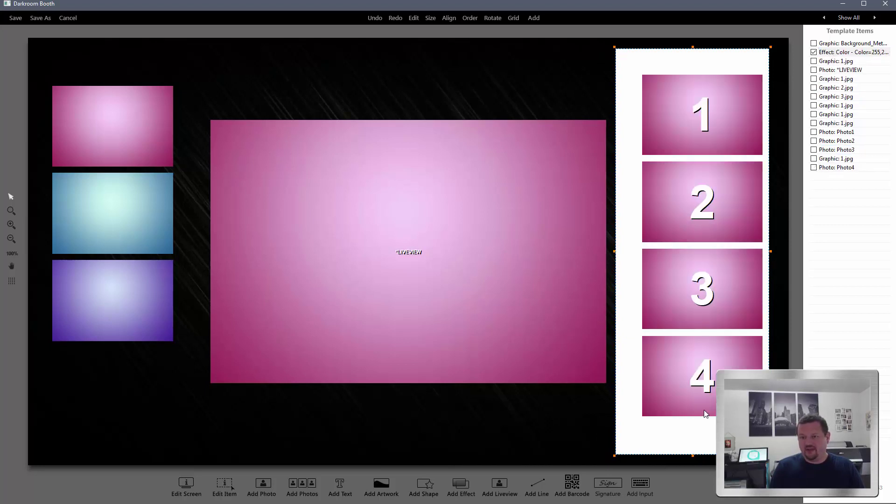
key(Right)
key(Right)
key(Right)
key(Right)
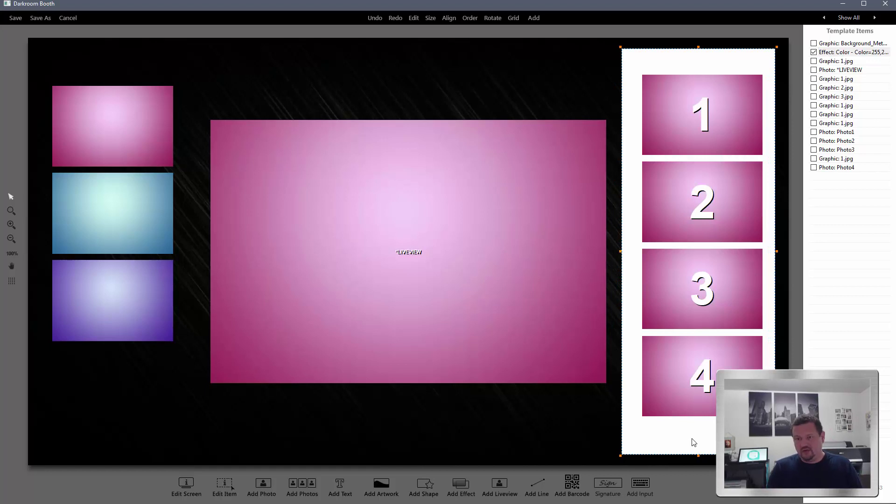
scroll(700, 444, down, 1)
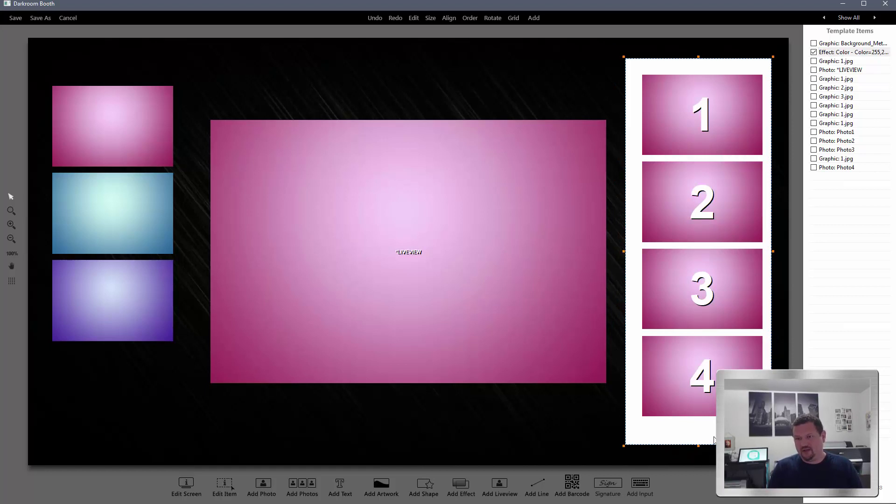
scroll(715, 440, down, 1)
key(Right)
key(Right)
key(Right)
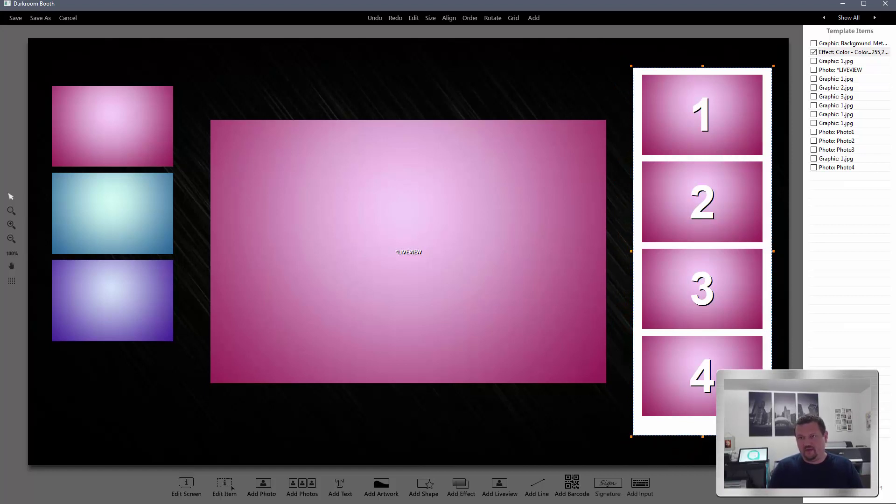
key(Left)
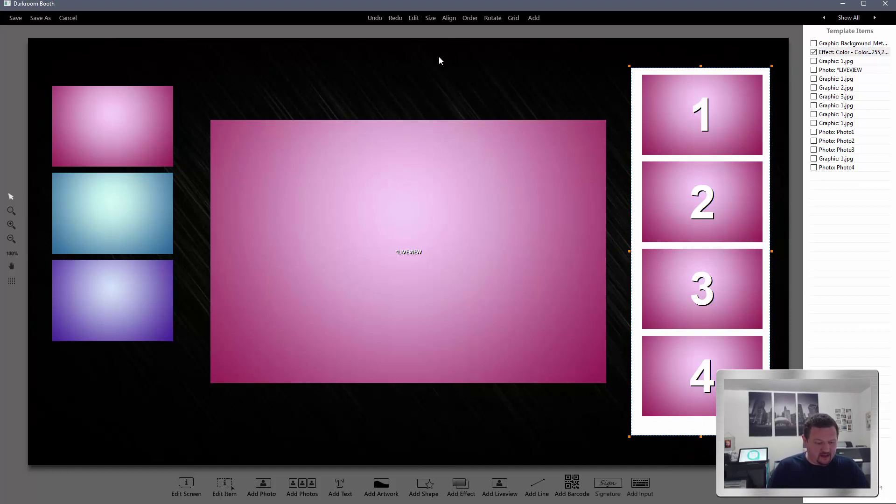
Step: Add a text item containing the %Text% special field and place it above the live view
click(340, 485)
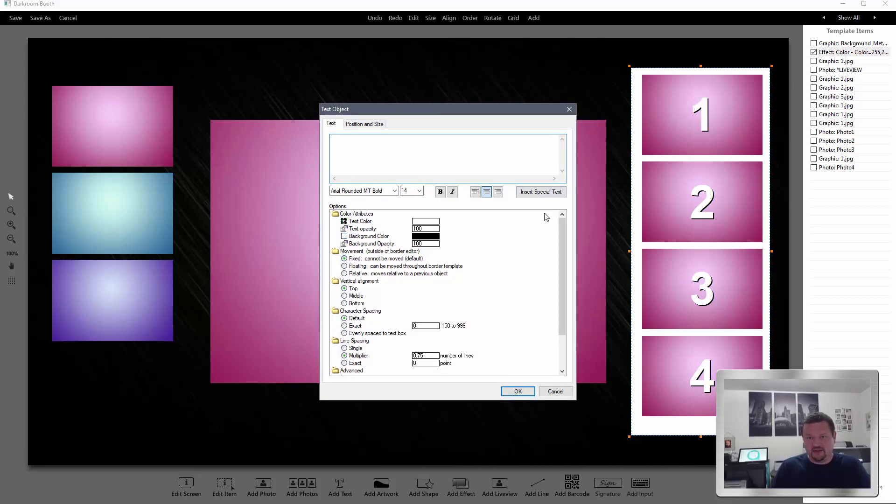
click(542, 192)
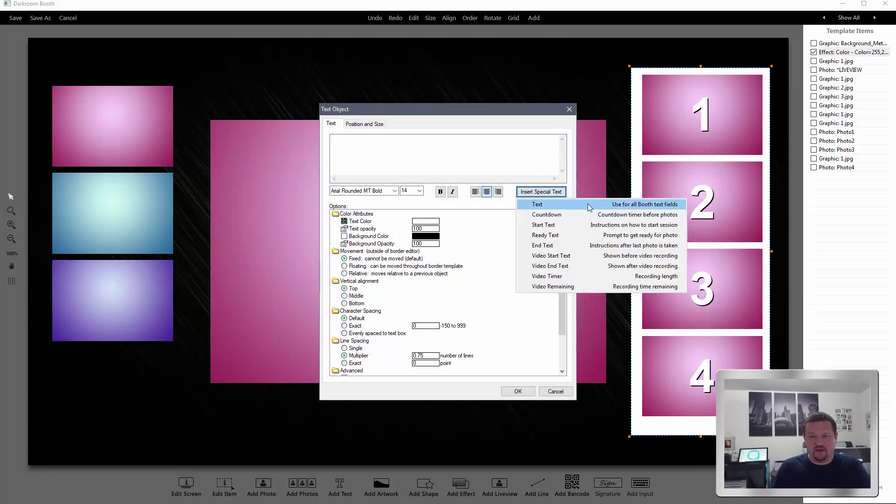
click(588, 205)
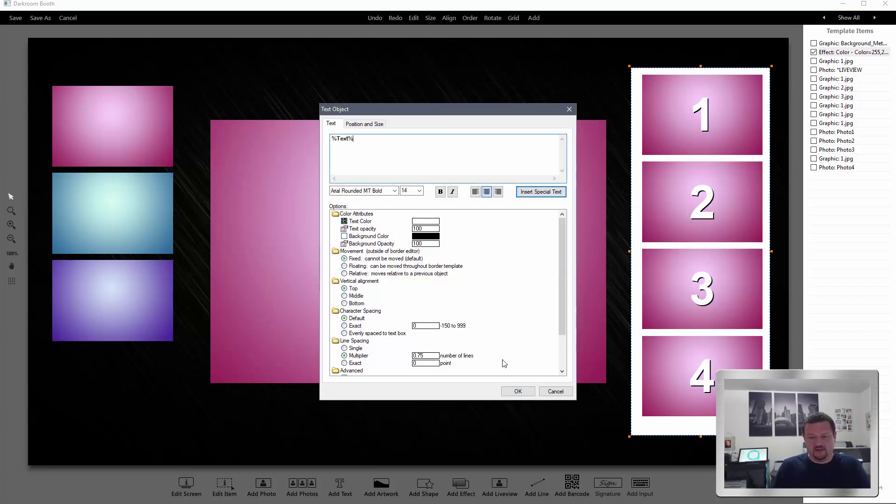
click(518, 392)
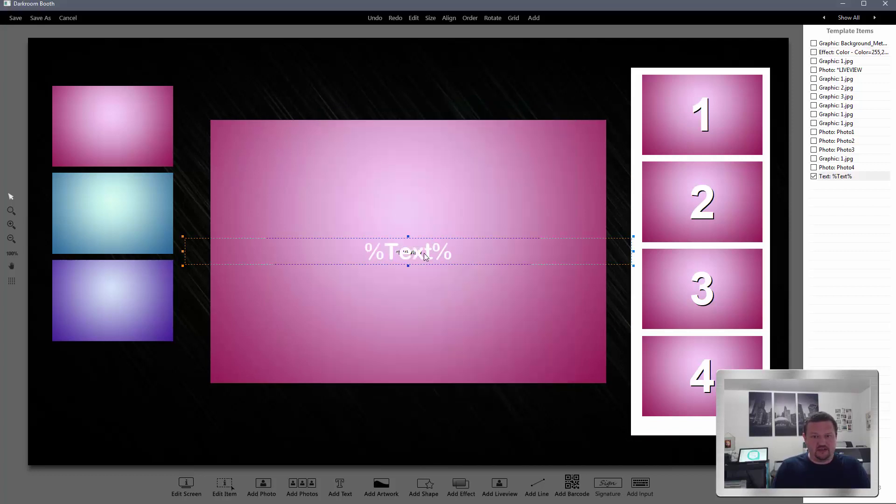
mouse_move(425, 88)
mouse_down()
mouse_move(422, 72)
mouse_move(417, 87)
mouse_up()
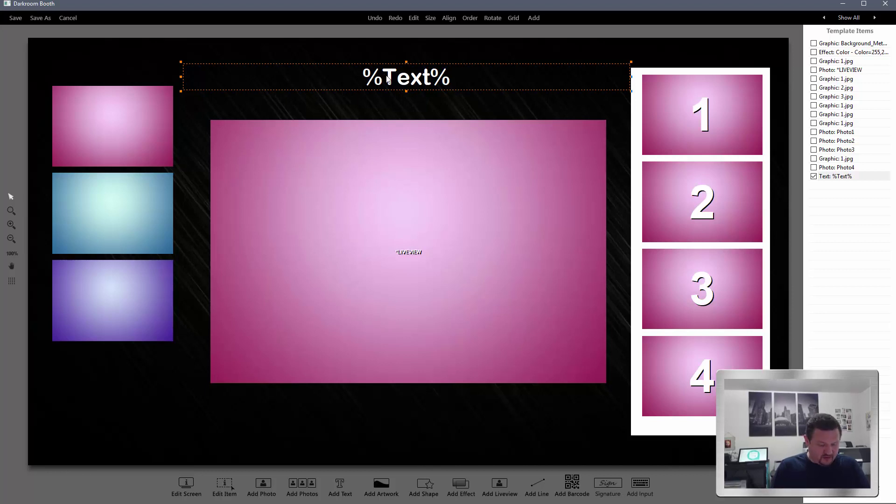
Step: Duplicate the %Text% title and centre the copy on the live view
key(ctrl+d)
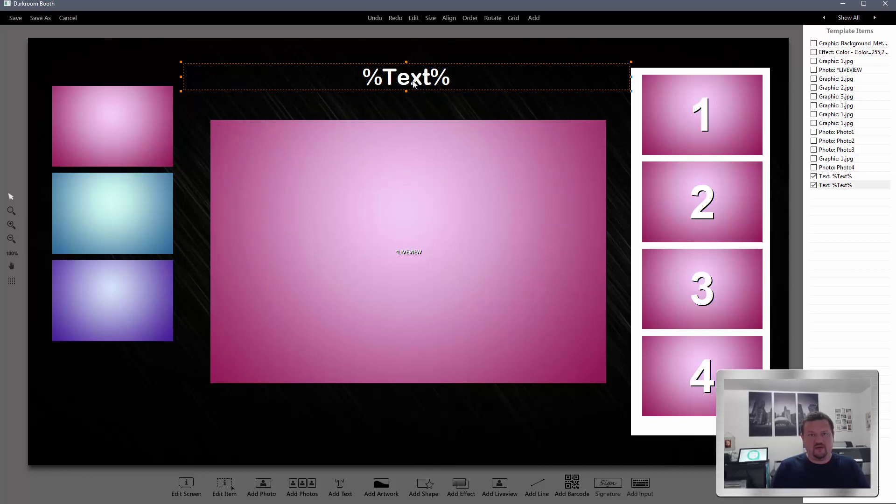
drag(405, 81, 405, 125)
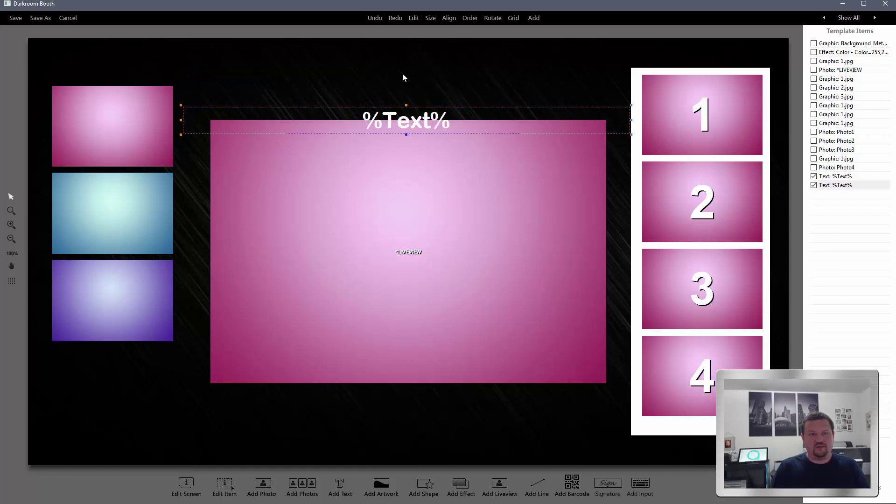
key(ctrl+z)
click(399, 100)
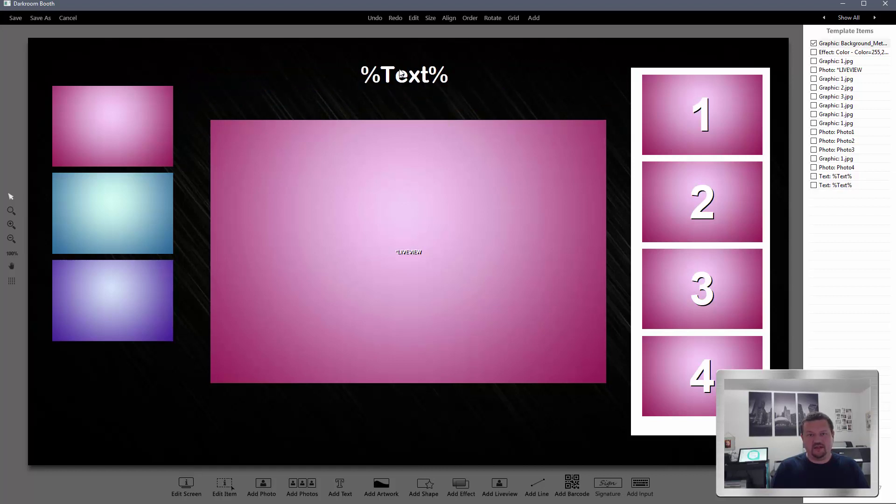
click(402, 77)
drag(399, 151, 402, 182)
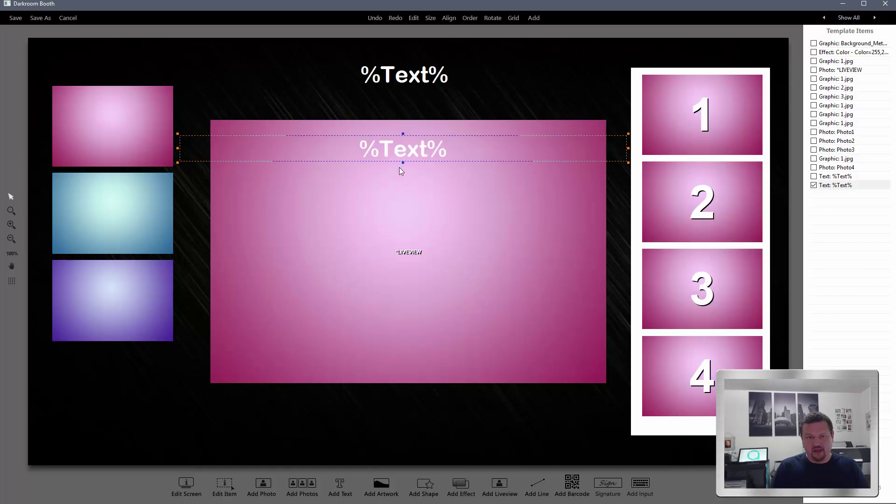
drag(403, 251, 403, 260)
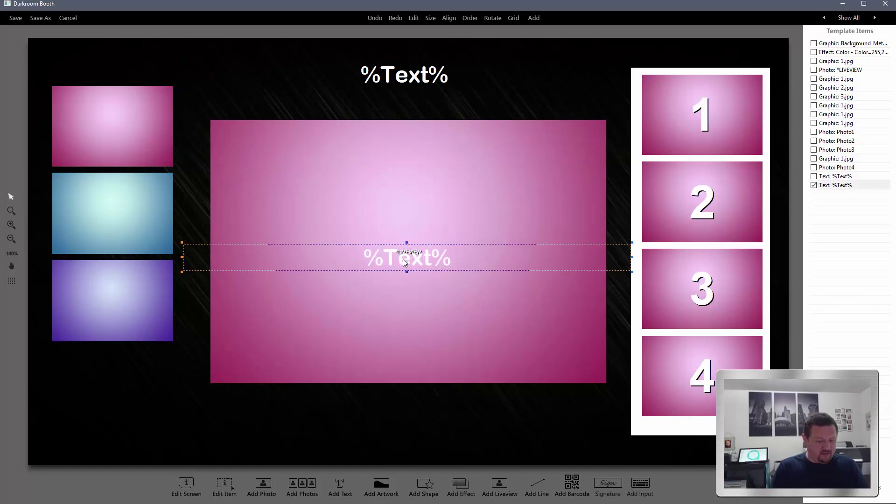
Step: Paste another %Text% copy at the top-left above the thumbnails and make it narrower
key(ctrl+v)
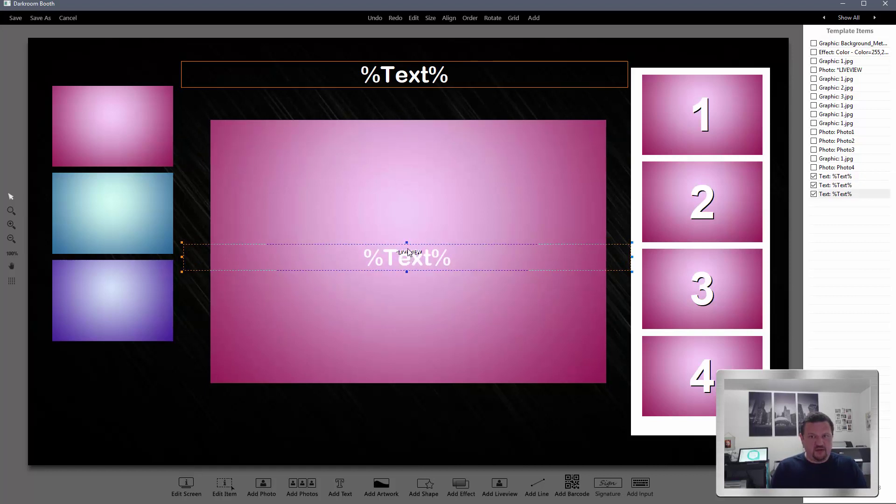
click(416, 261)
click(421, 262)
drag(422, 262, 233, 86)
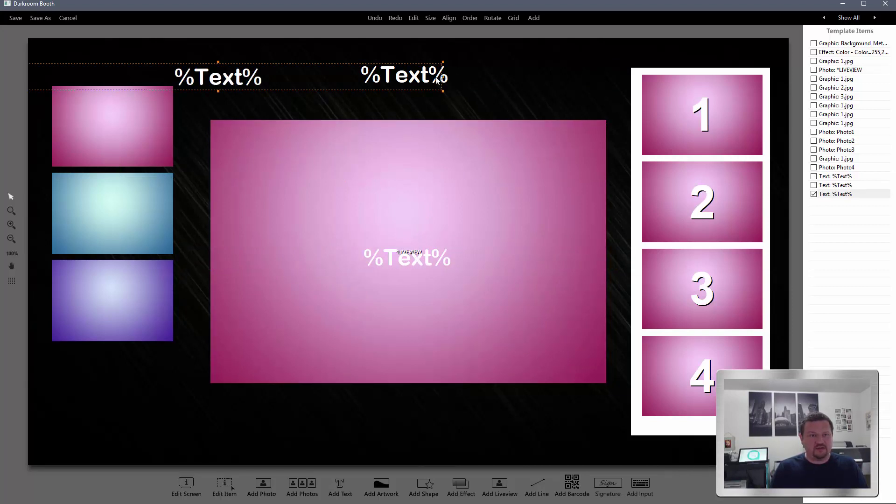
drag(442, 76, 365, 81)
scroll(200, 84, down, 2)
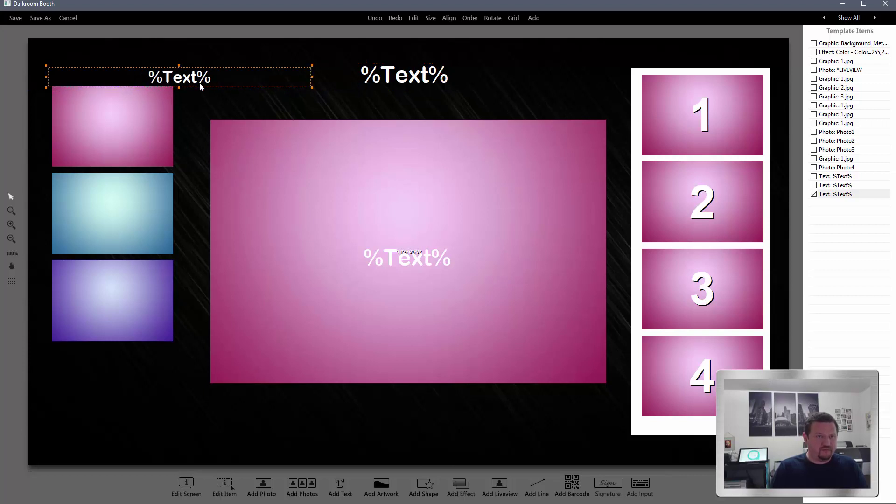
scroll(182, 81, down, 1)
Step: Change the top-left caption to 'Pick a background and click start.' at font size 8, widening its box to fit
double_click(182, 81)
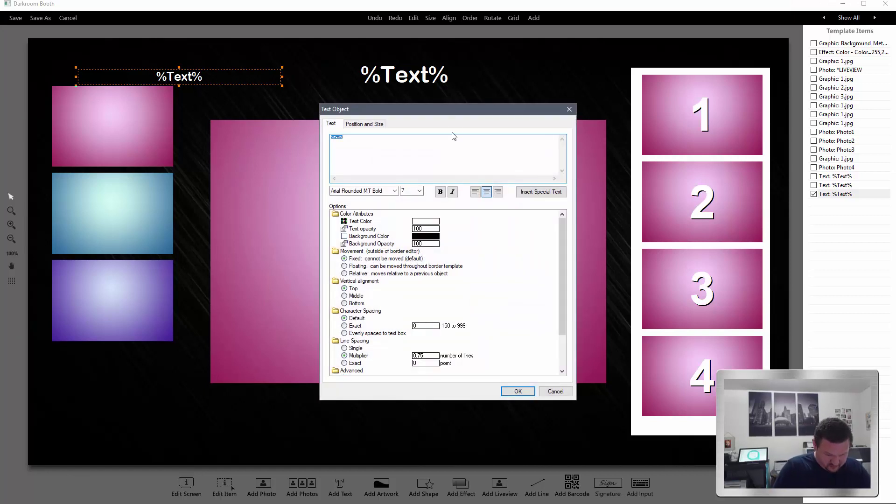
text(a)
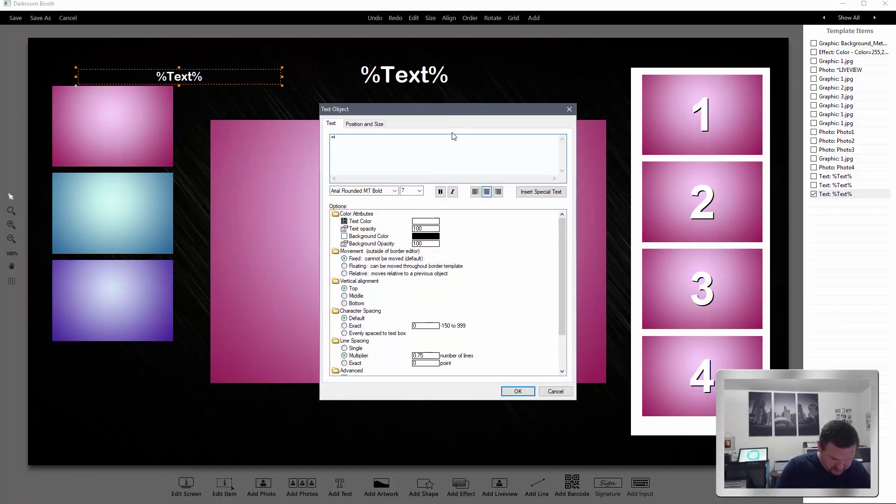
text(ick)
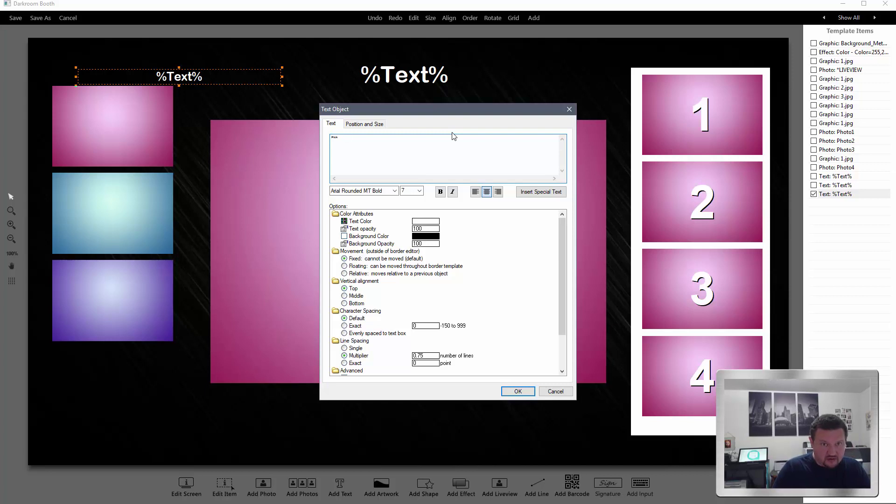
text( a back)
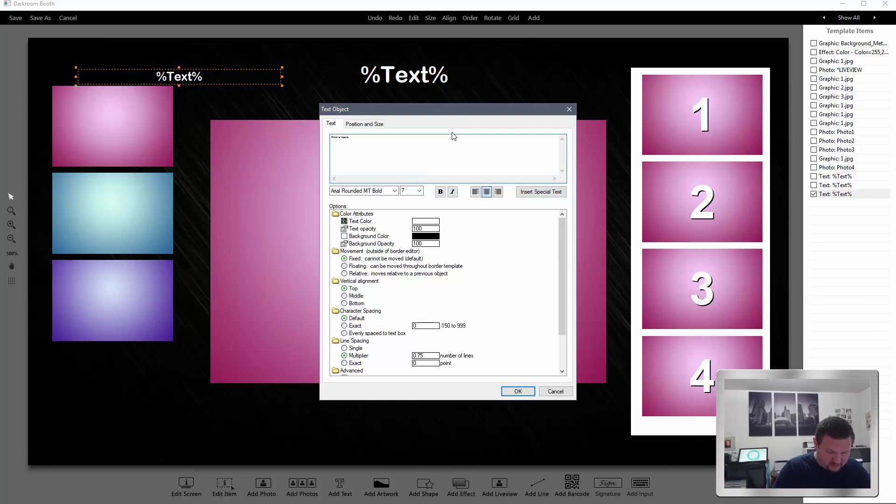
text(ground and click start)
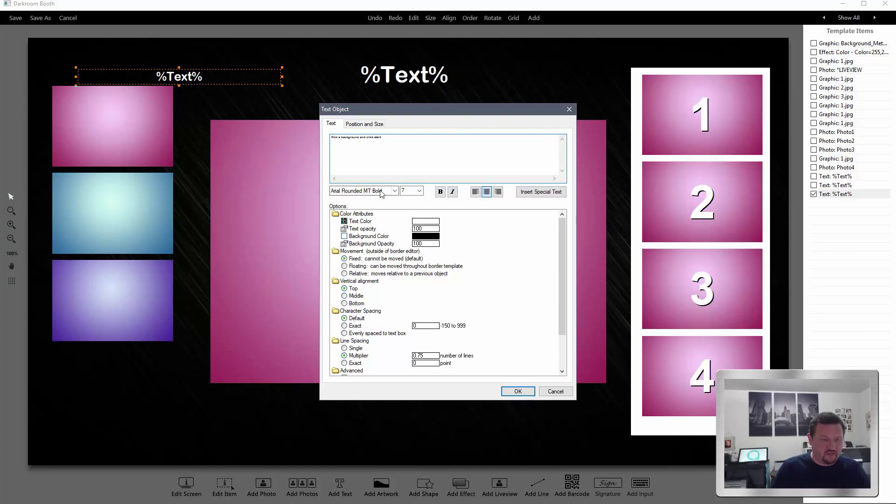
key(ctrl+a)
click(420, 191)
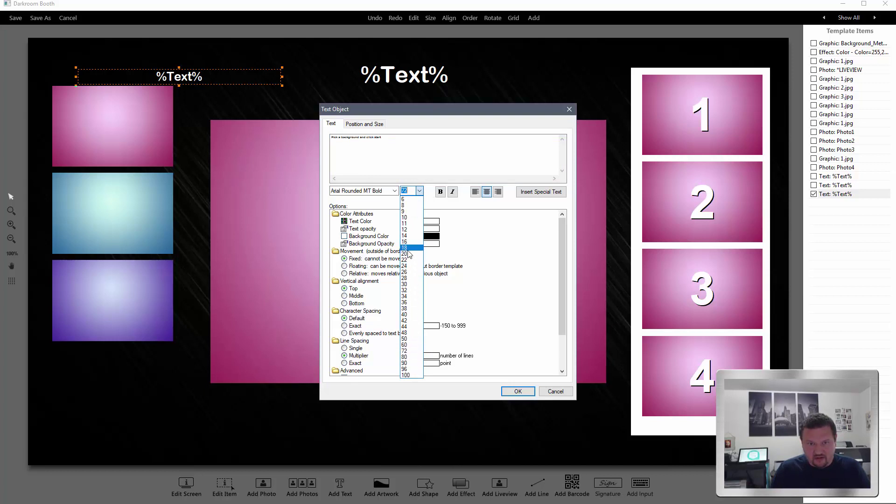
click(409, 254)
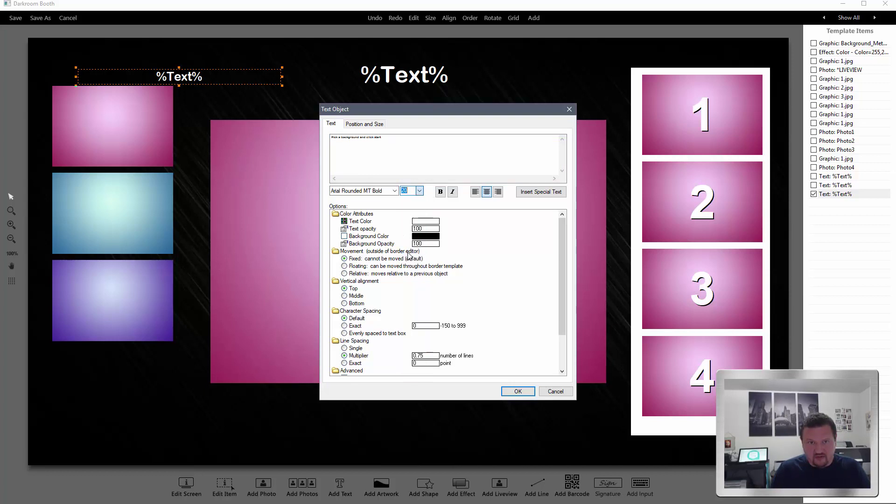
click(485, 139)
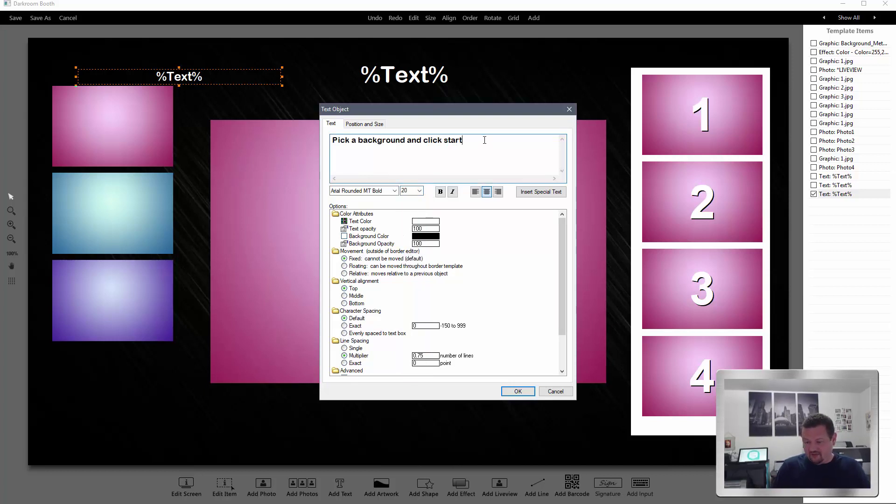
click(419, 190)
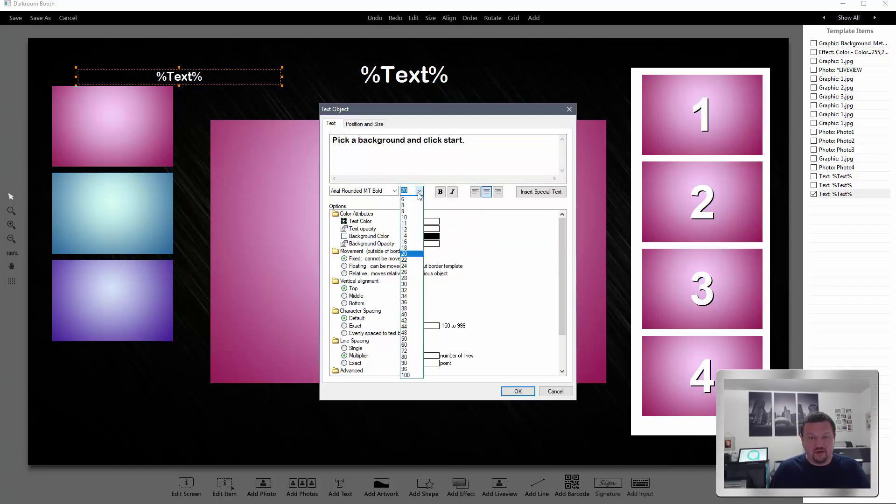
click(420, 206)
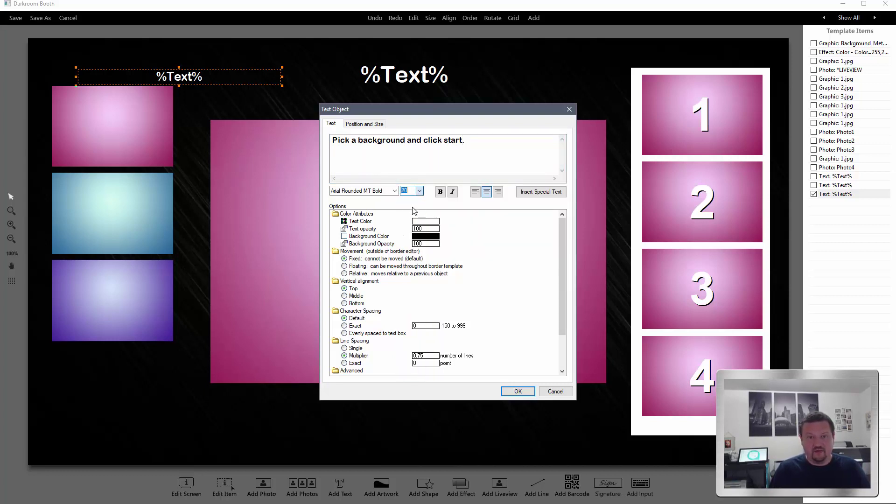
click(519, 391)
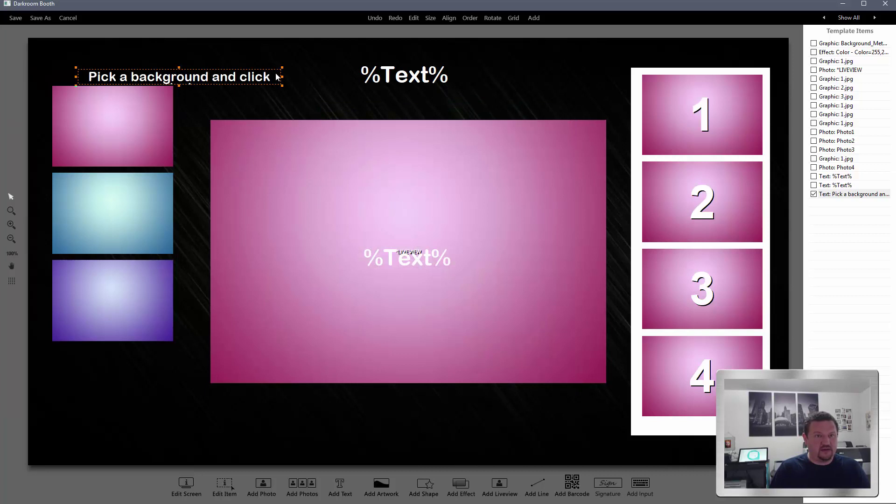
drag(284, 77, 167, 77)
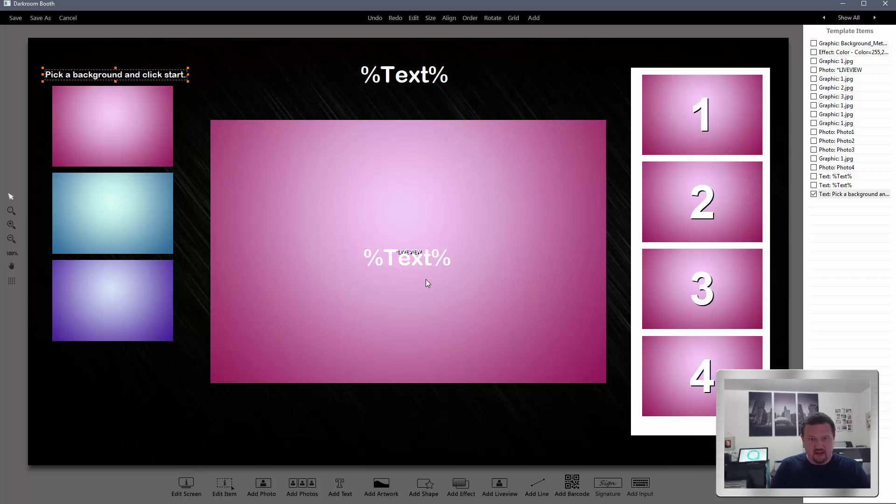
Step: Resize the centre %Text% box taller and narrower, and centre it over the live view
click(416, 261)
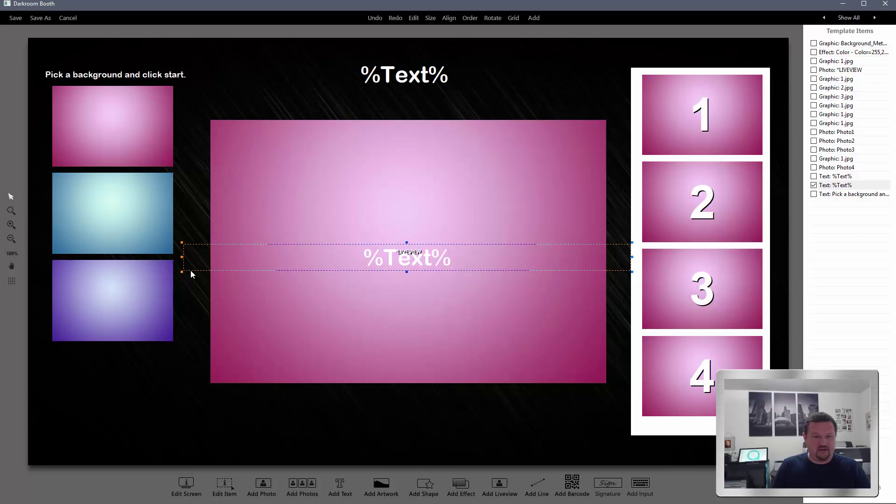
drag(407, 272, 413, 426)
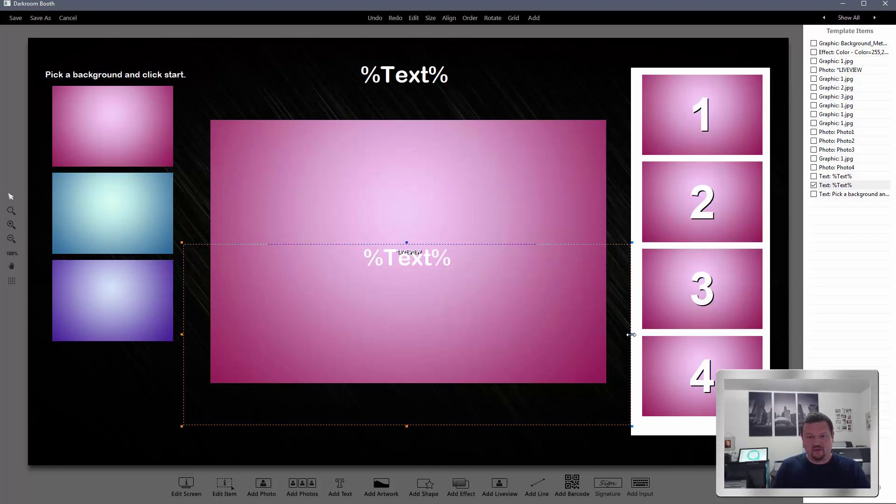
drag(633, 334, 433, 332)
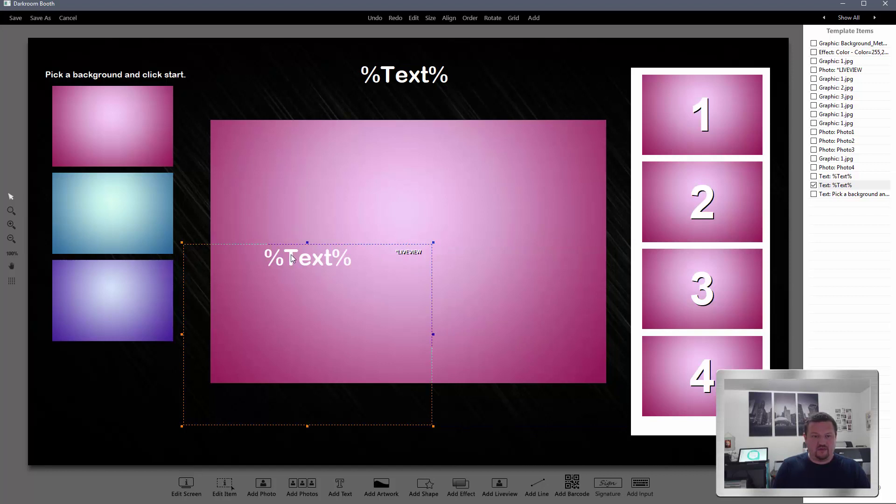
drag(426, 177, 397, 179)
Step: Replace the centre text with the %Countdown% code at size 100 and text opacity 50
double_click(424, 185)
click(540, 192)
click(544, 213)
double_click(409, 191)
text(100)
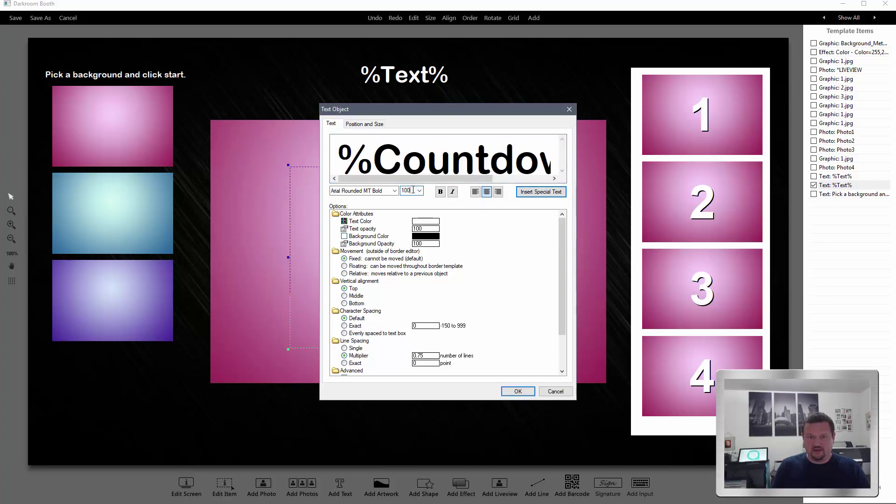
click(427, 228)
text(50)
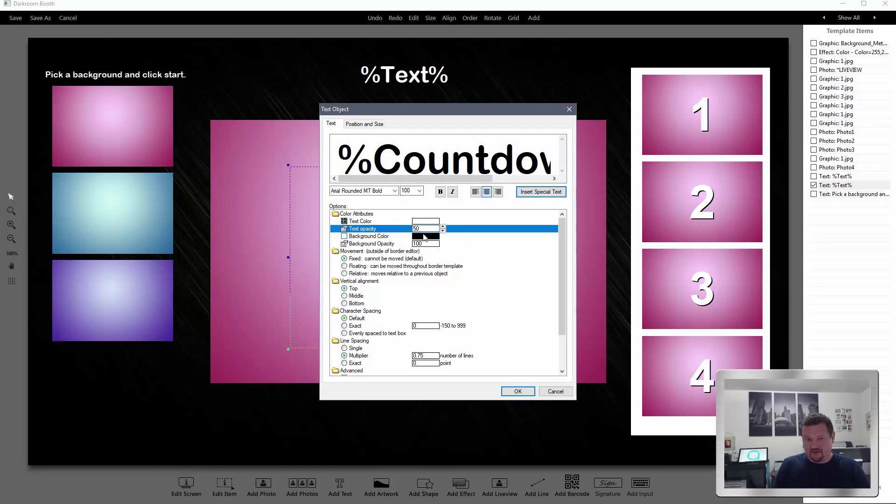
click(517, 391)
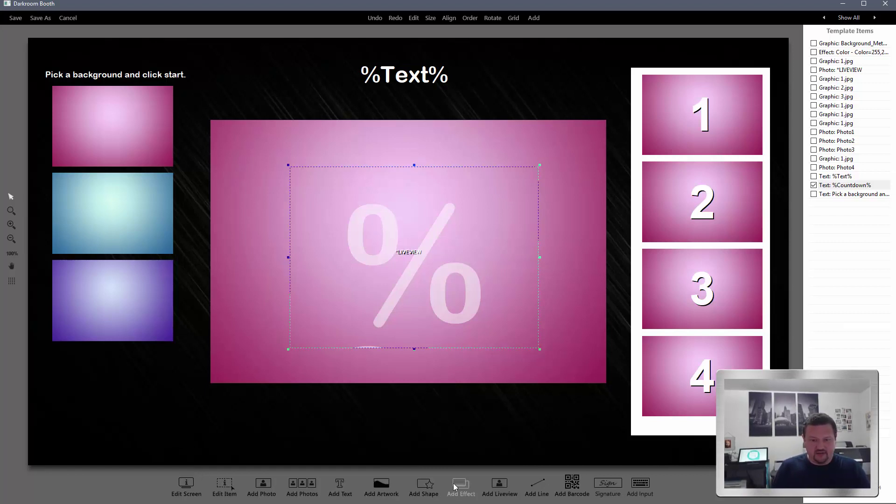
Step: Add a new shape labelled 'Start!' with black text colour
click(426, 485)
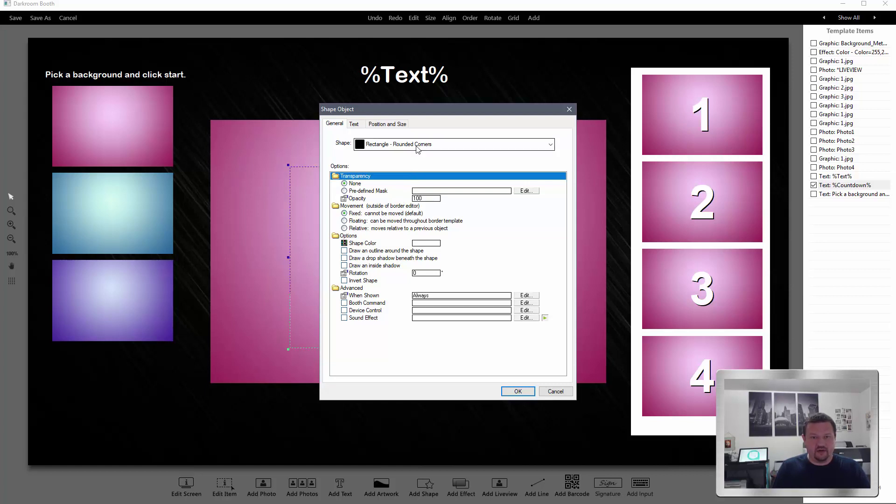
click(356, 125)
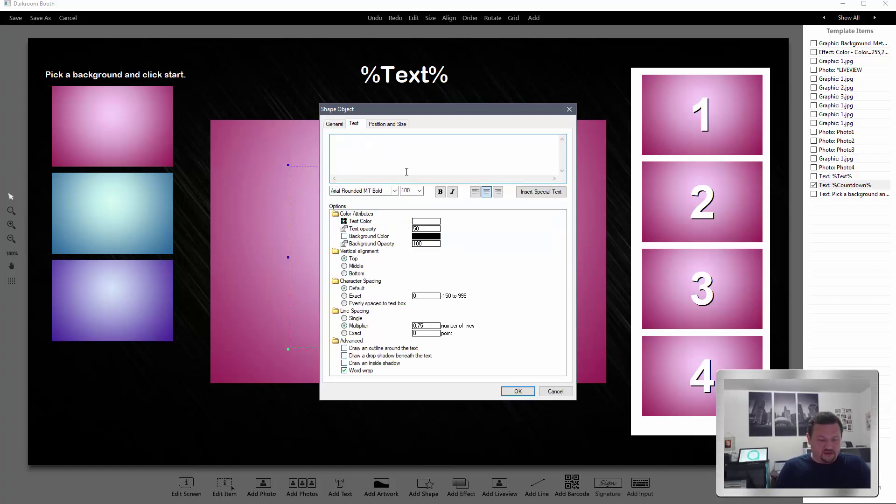
text(Sta)
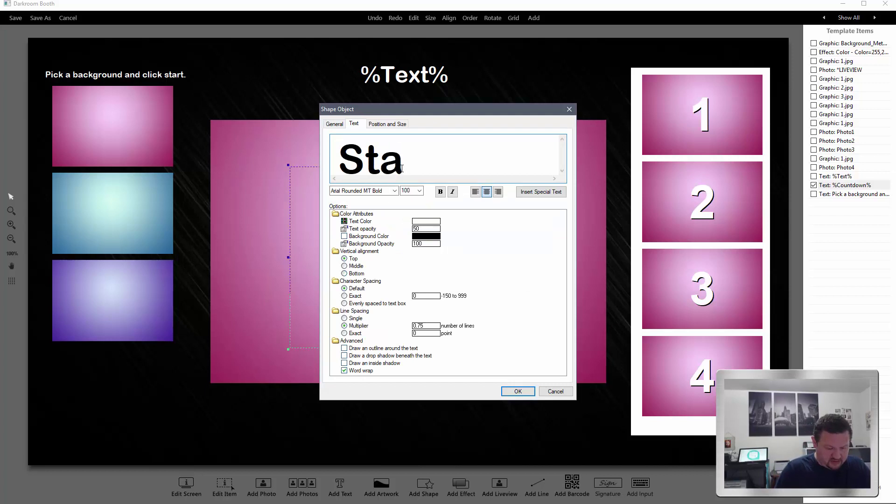
text(rt!)
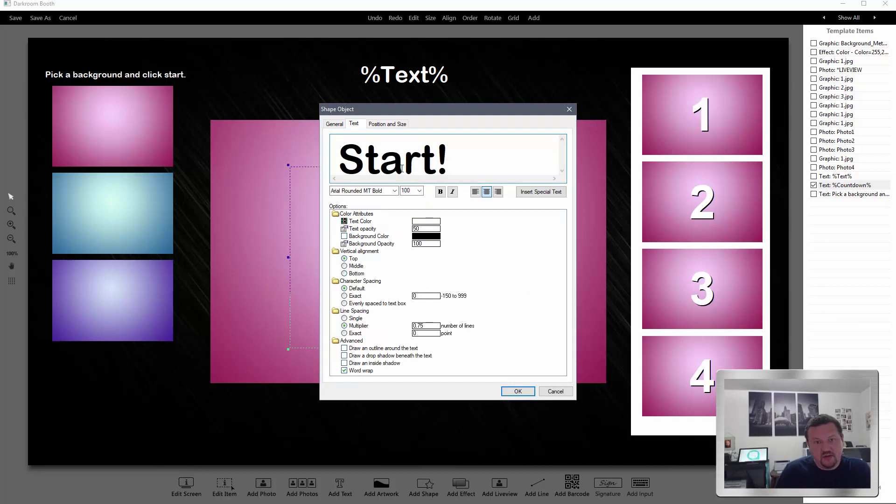
click(436, 222)
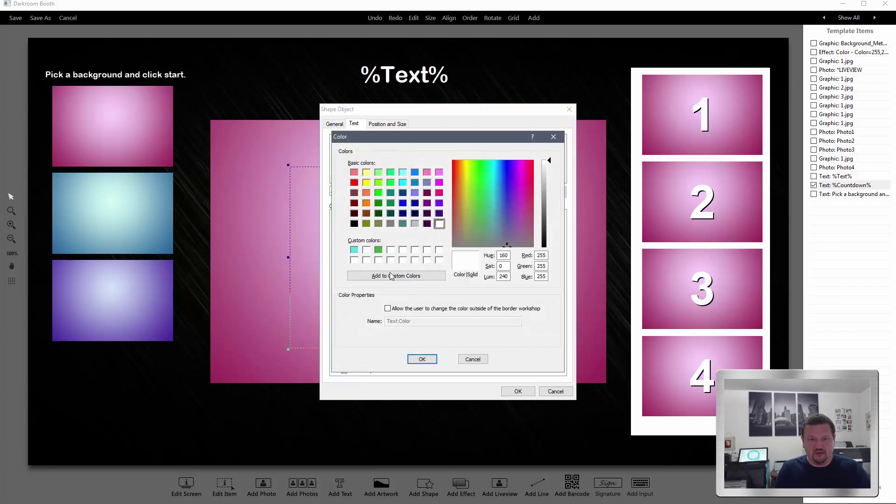
click(354, 224)
click(420, 359)
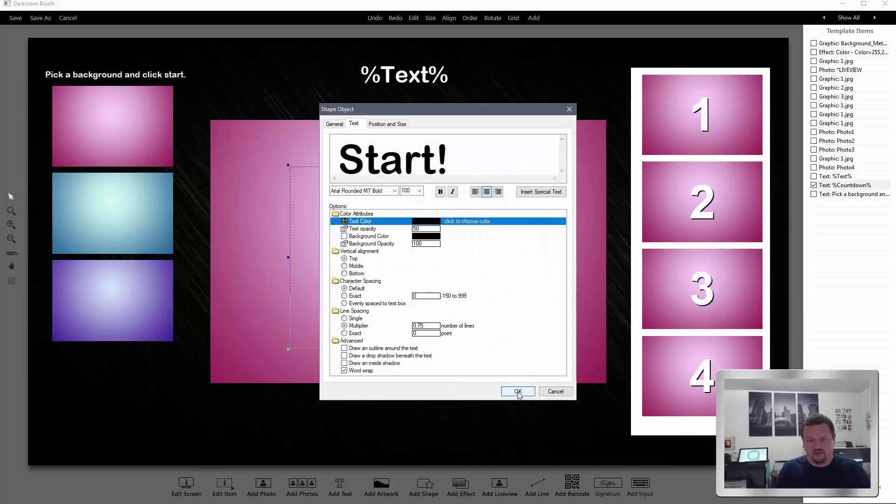
Step: Make the shape run the Start Session booth command
click(333, 128)
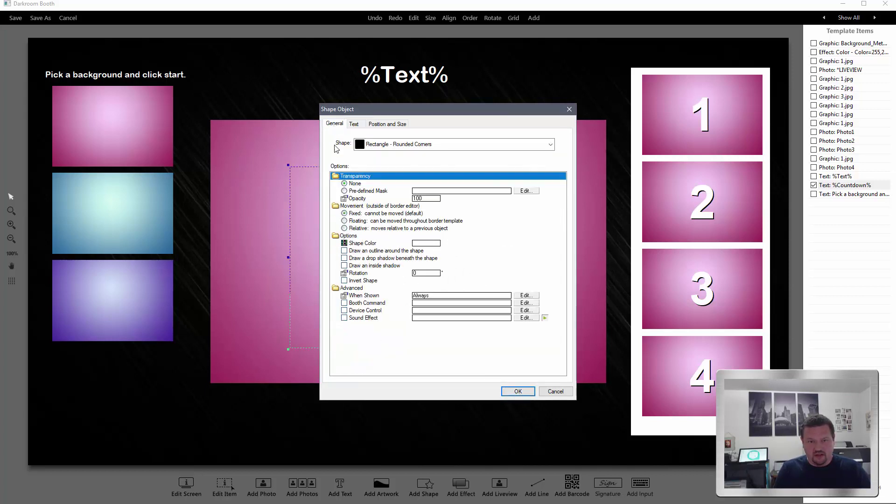
click(345, 303)
click(455, 219)
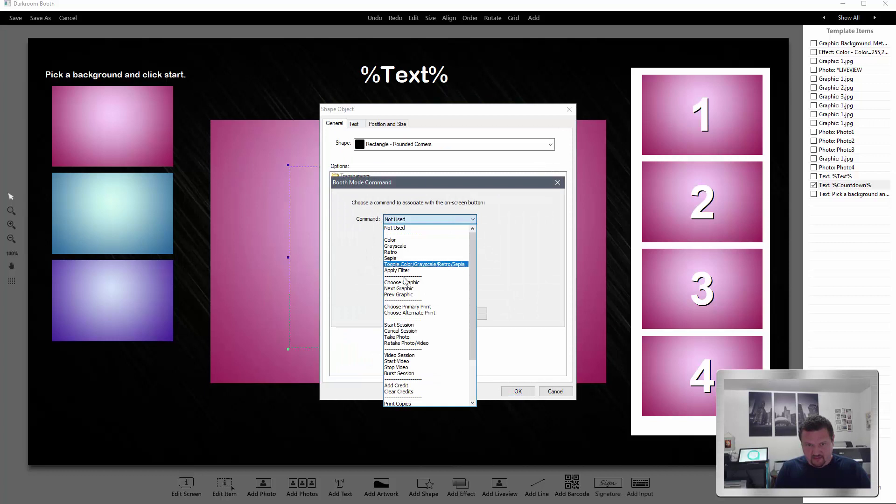
click(401, 325)
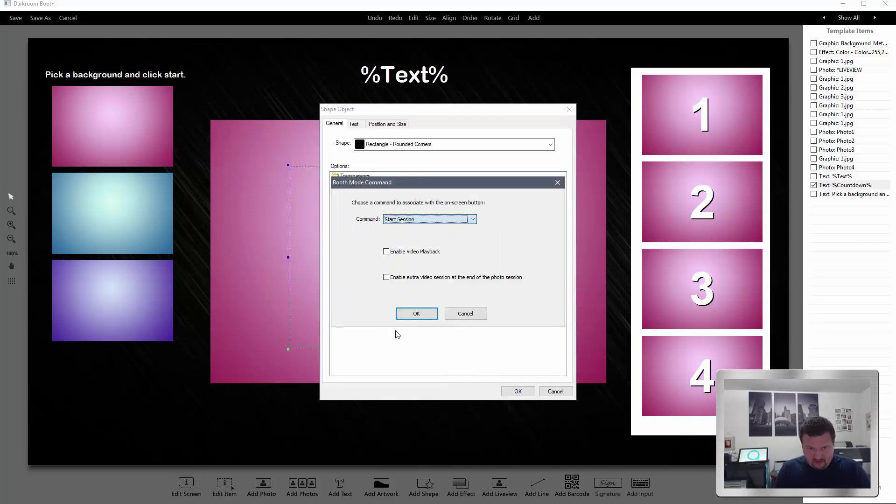
click(416, 313)
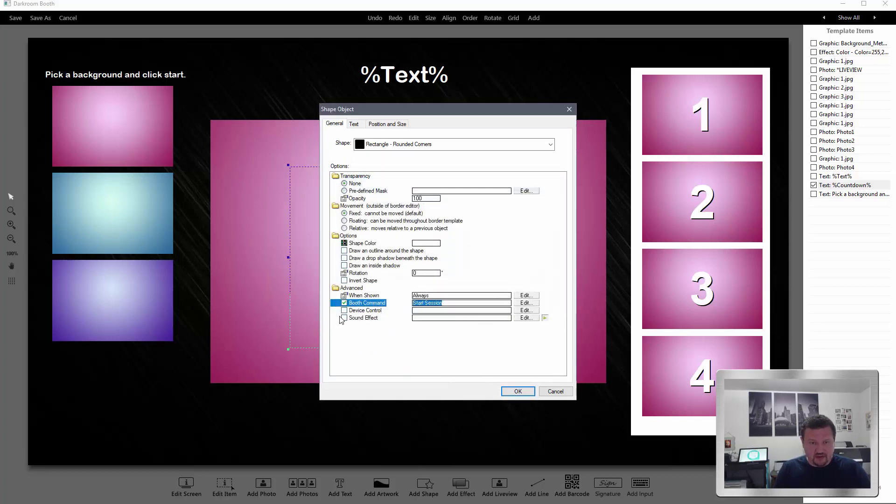
Step: Give the shape an inside shadow with -10 offset and 100 opacity, and apply
click(346, 266)
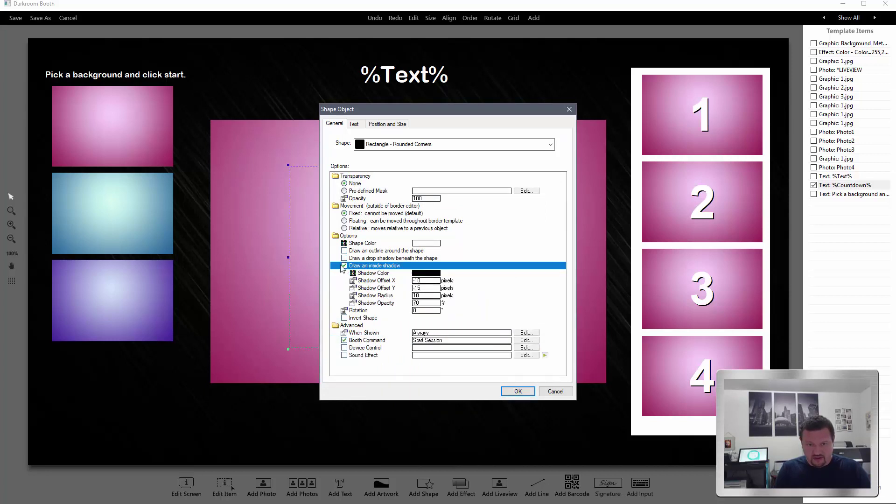
click(427, 288)
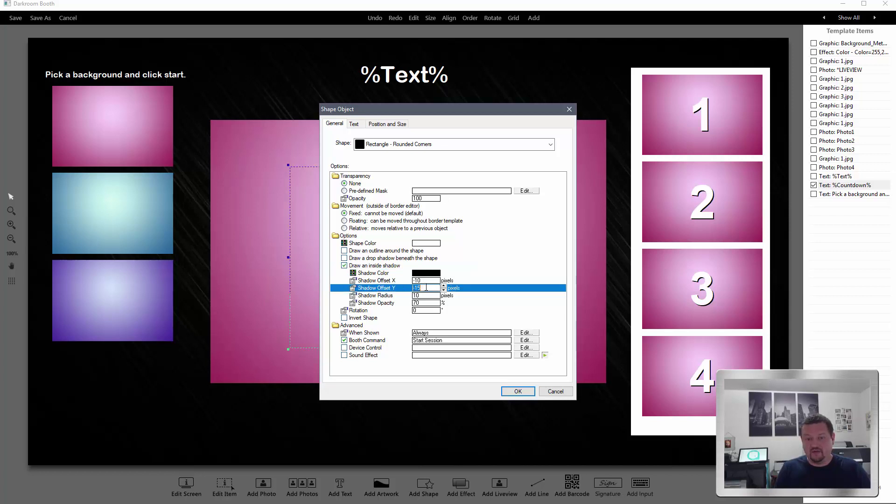
text(10)
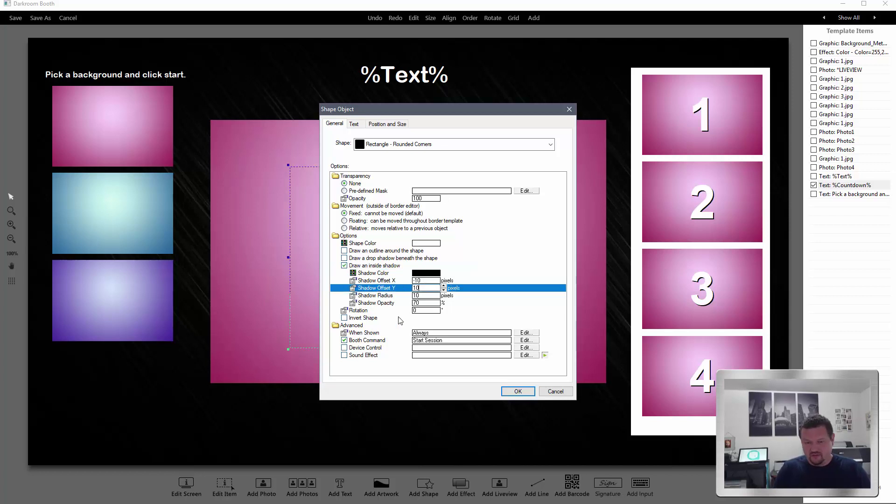
key(Home)
text(-)
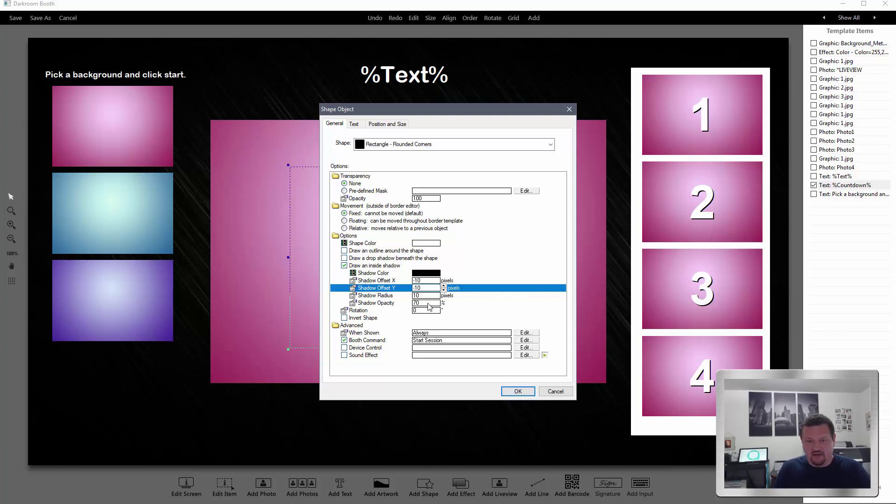
click(429, 303)
key(Delete)
key(Delete)
text(100)
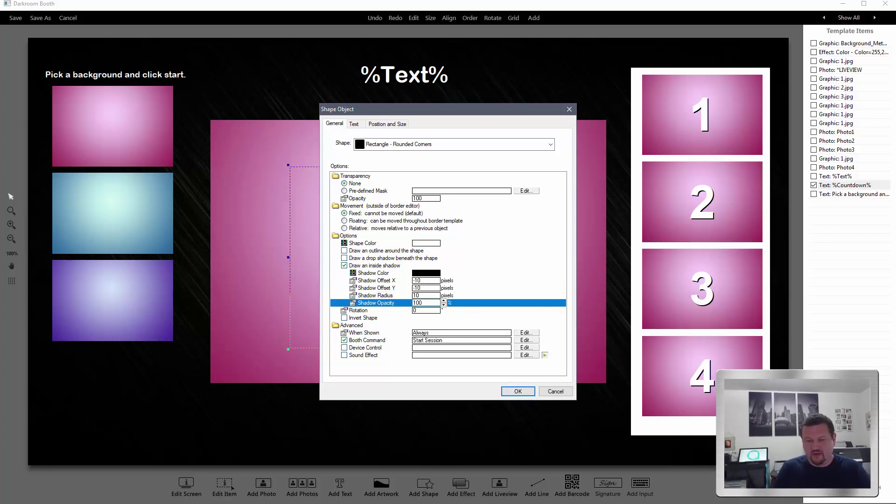
click(516, 389)
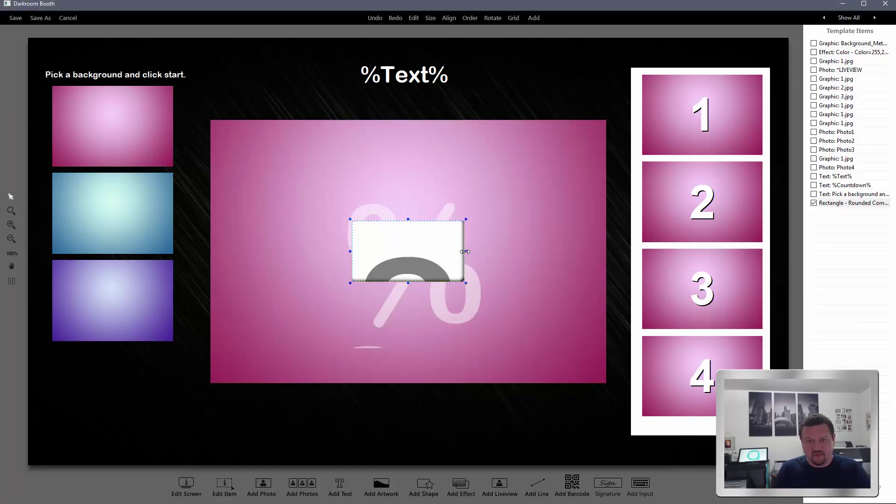
Step: Move the Start! button below the purple thumbnail and set its text size to 12
drag(190, 370, 189, 370)
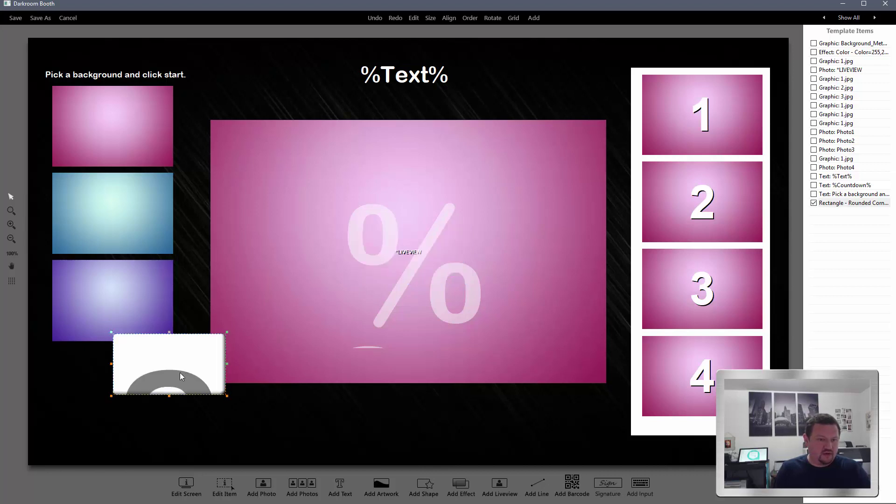
drag(142, 392, 133, 393)
double_click(131, 399)
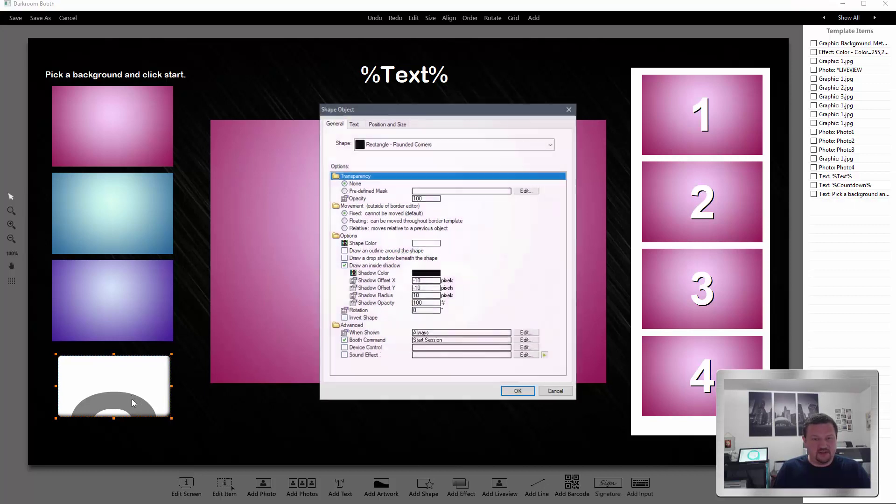
click(354, 124)
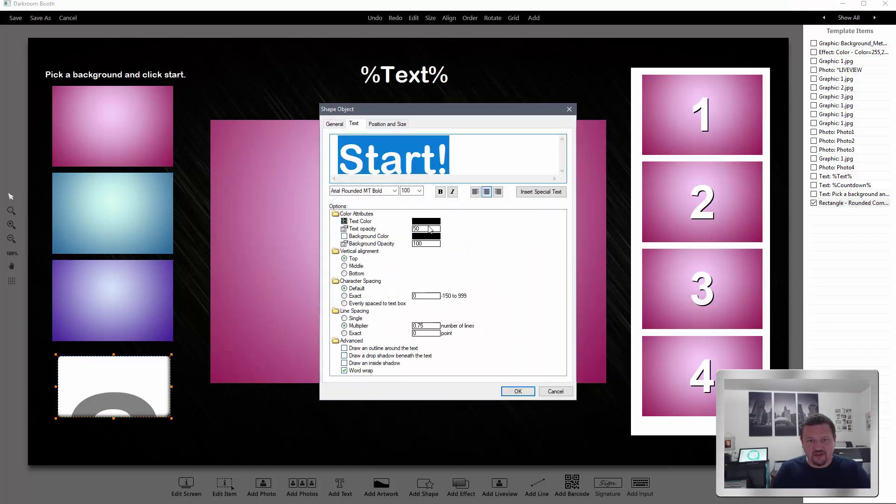
click(413, 191)
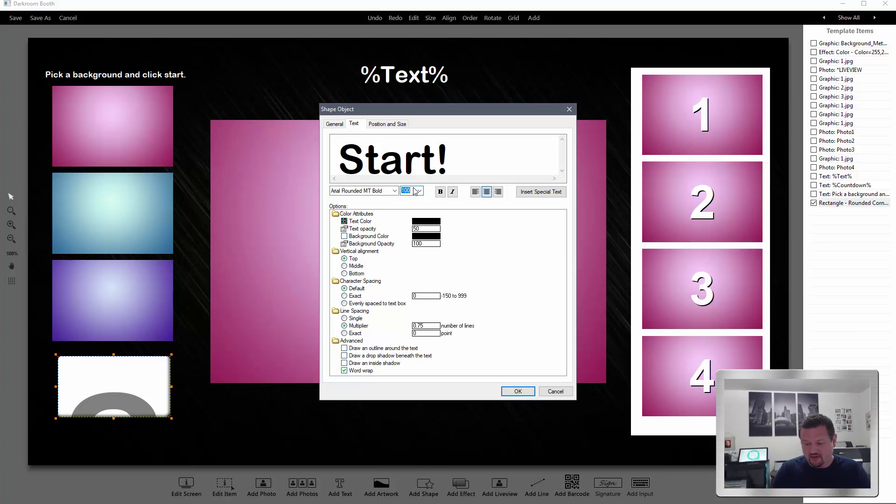
text(12)
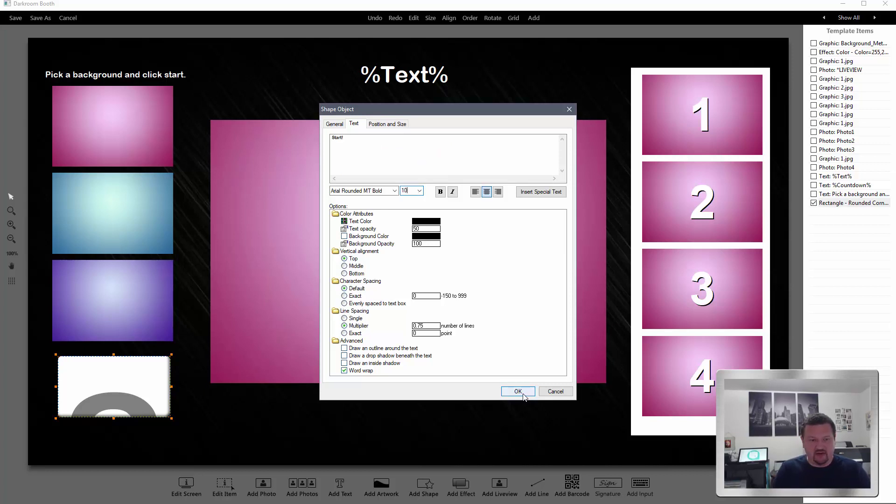
click(517, 391)
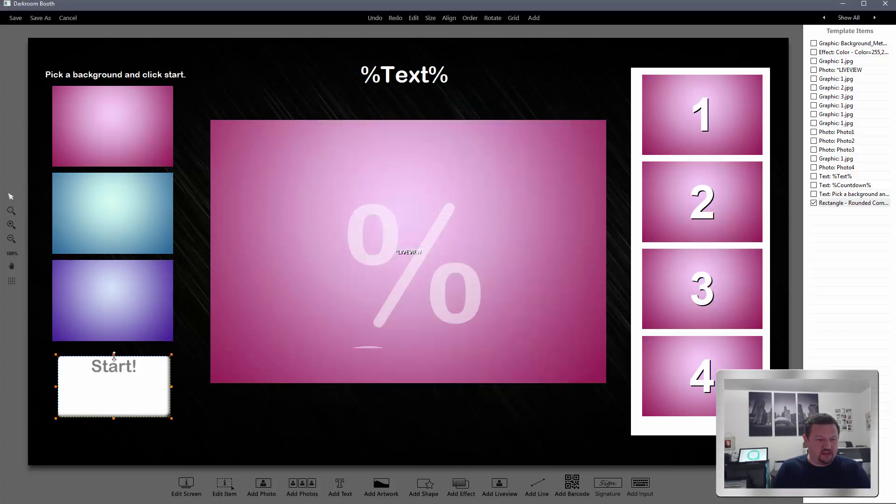
Step: Shorten the button from the top, then set its text to size 16, vertically centred
drag(113, 371, 116, 387)
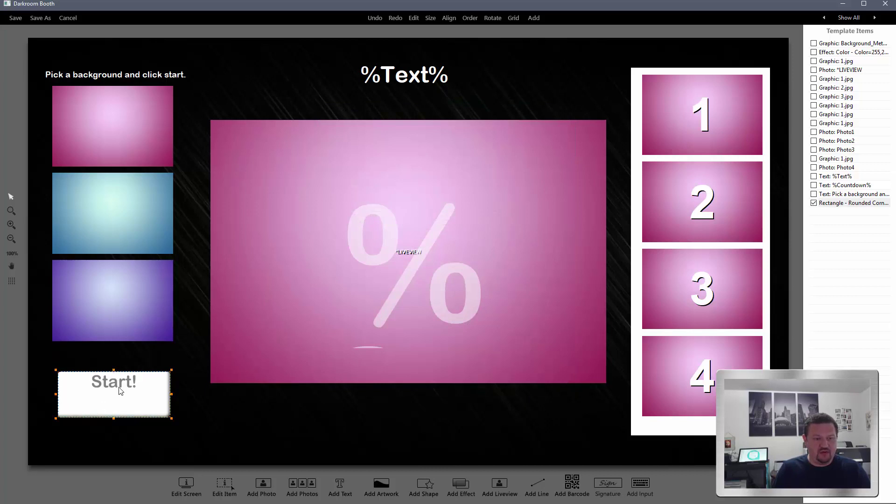
double_click(120, 391)
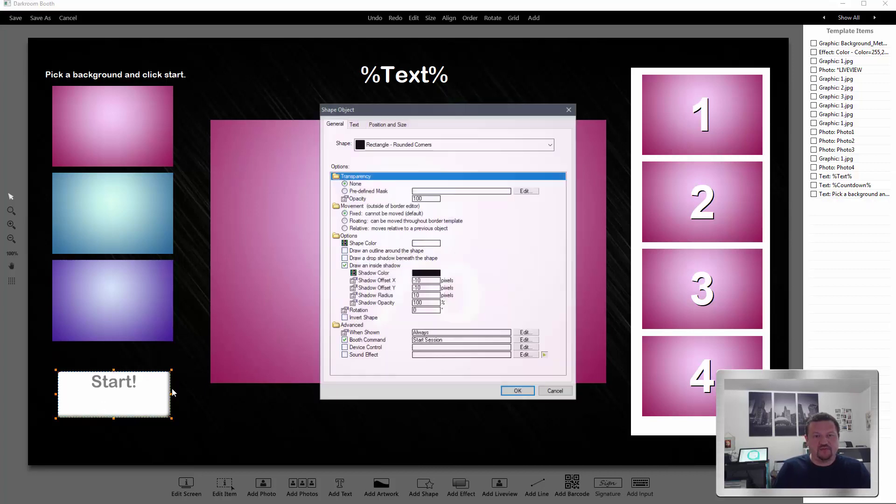
click(354, 124)
double_click(406, 192)
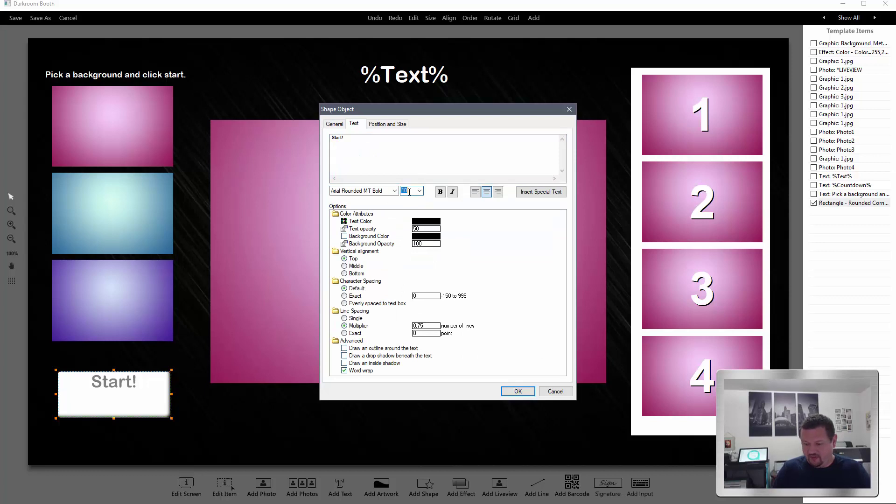
text(16)
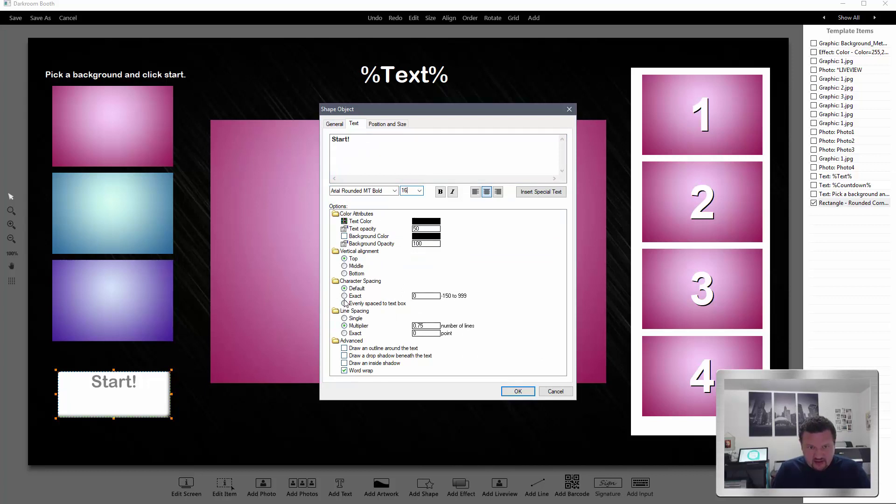
click(345, 266)
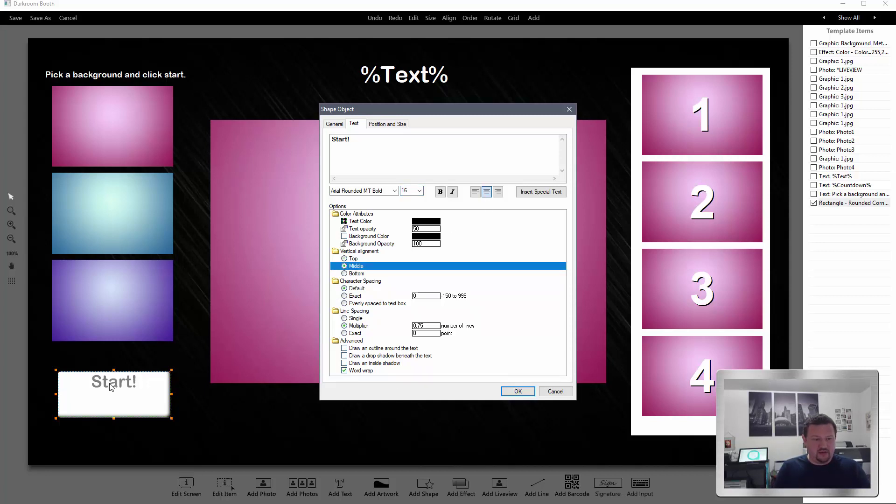
click(518, 392)
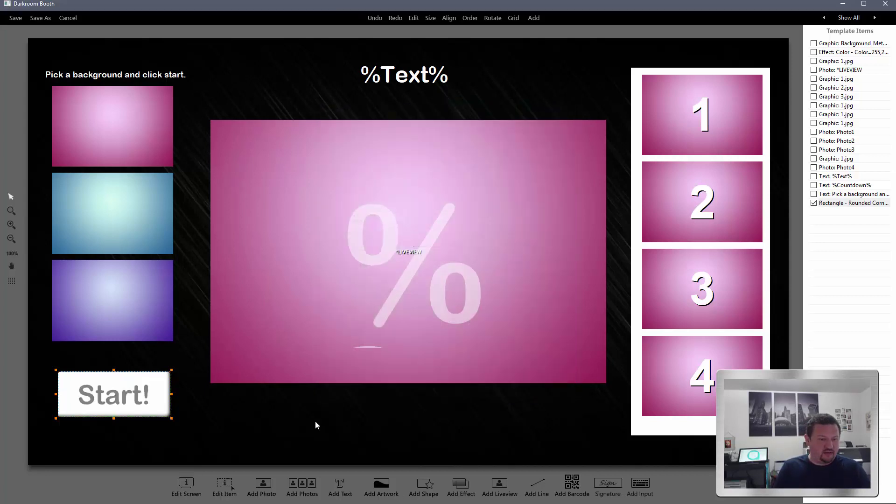